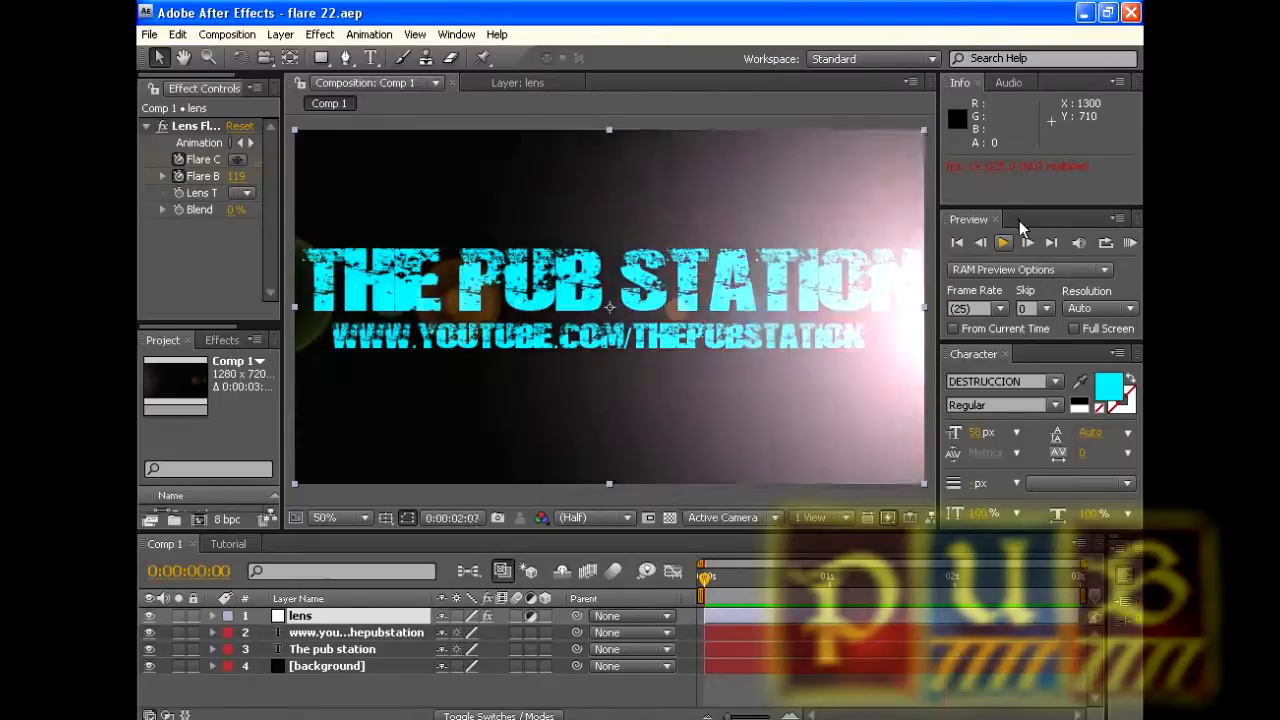
Create a new composition named Tutorial with the HDV/HDTV 720 25 preset and a 3-second duration
click(1019, 220)
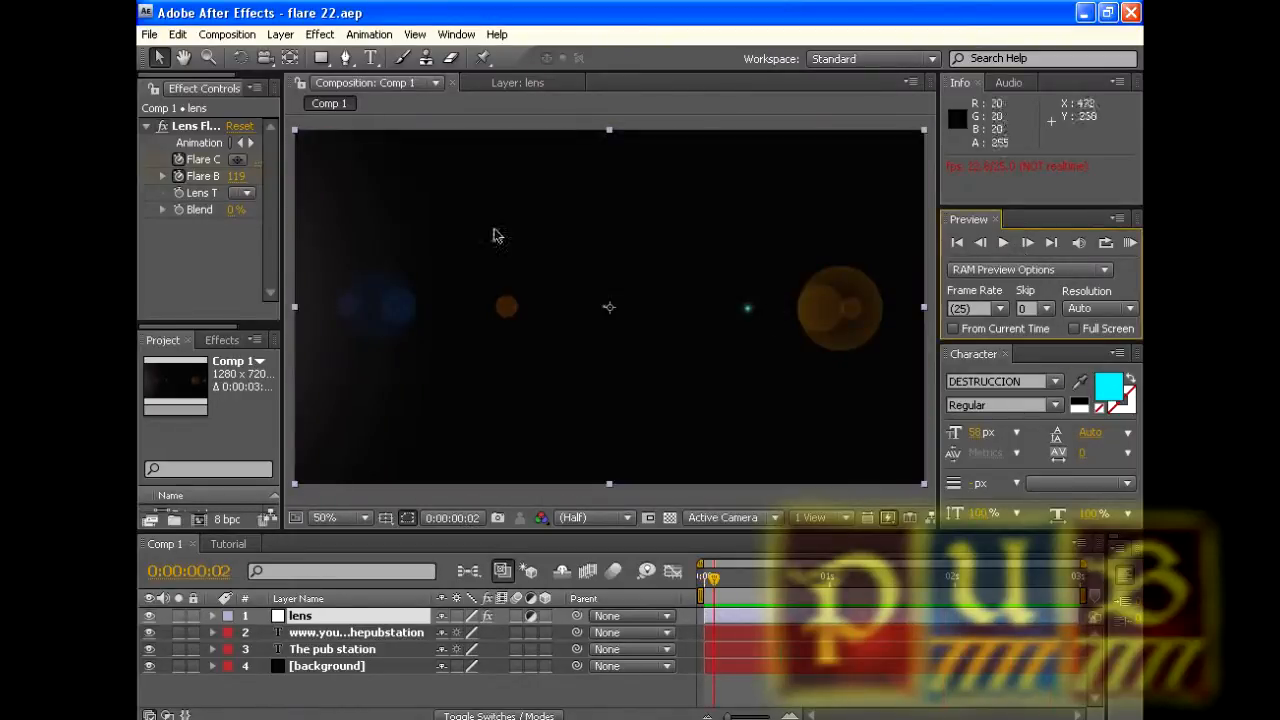
click(222, 34)
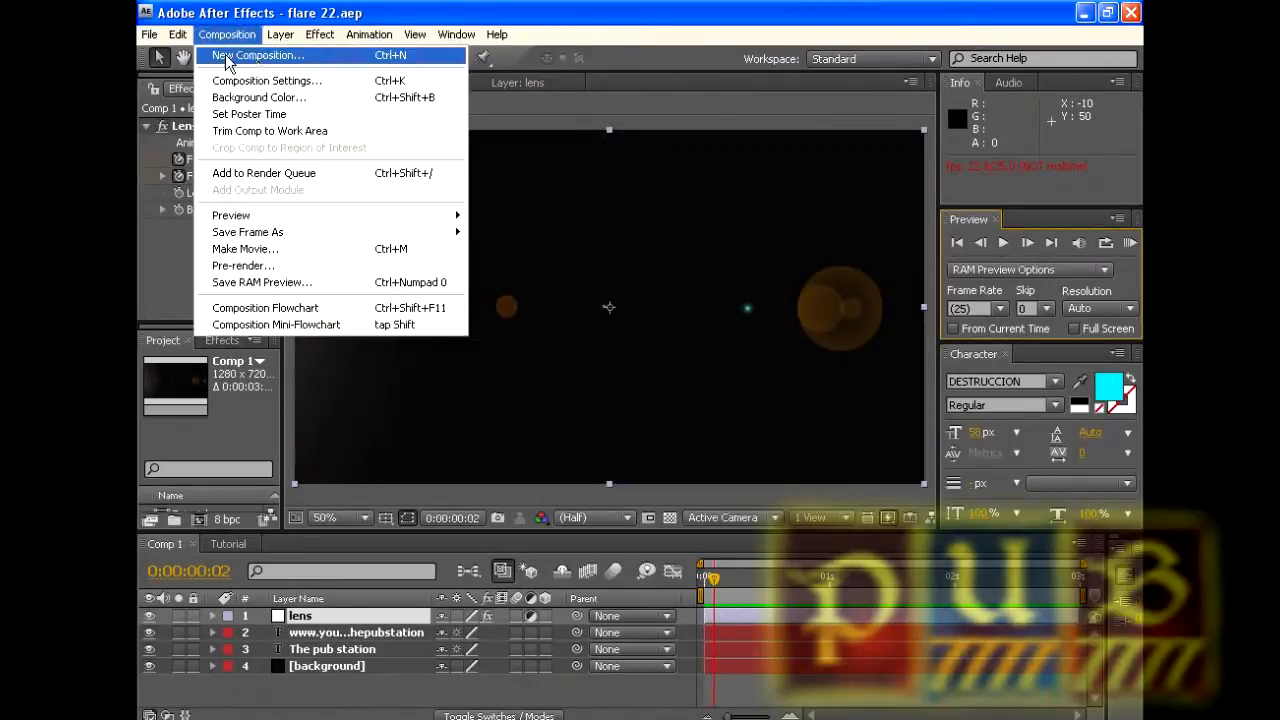
click(253, 57)
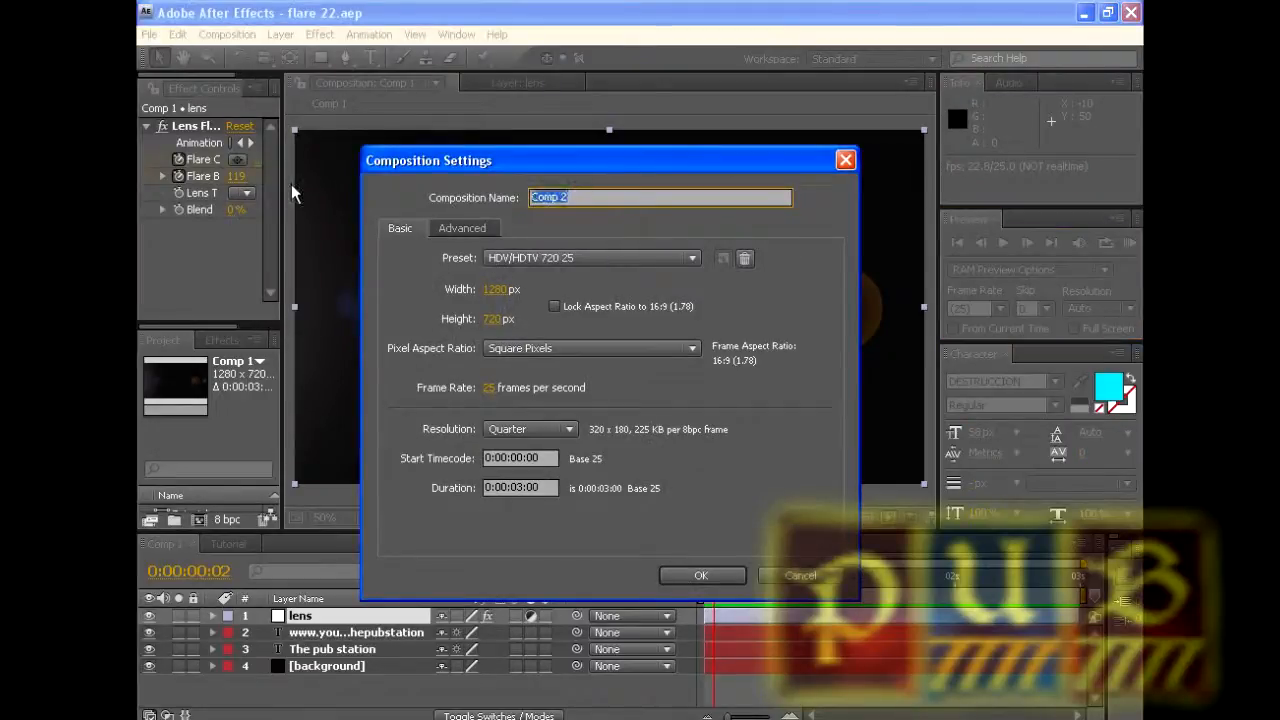
text(Tutorial)
drag(512, 488, 540, 488)
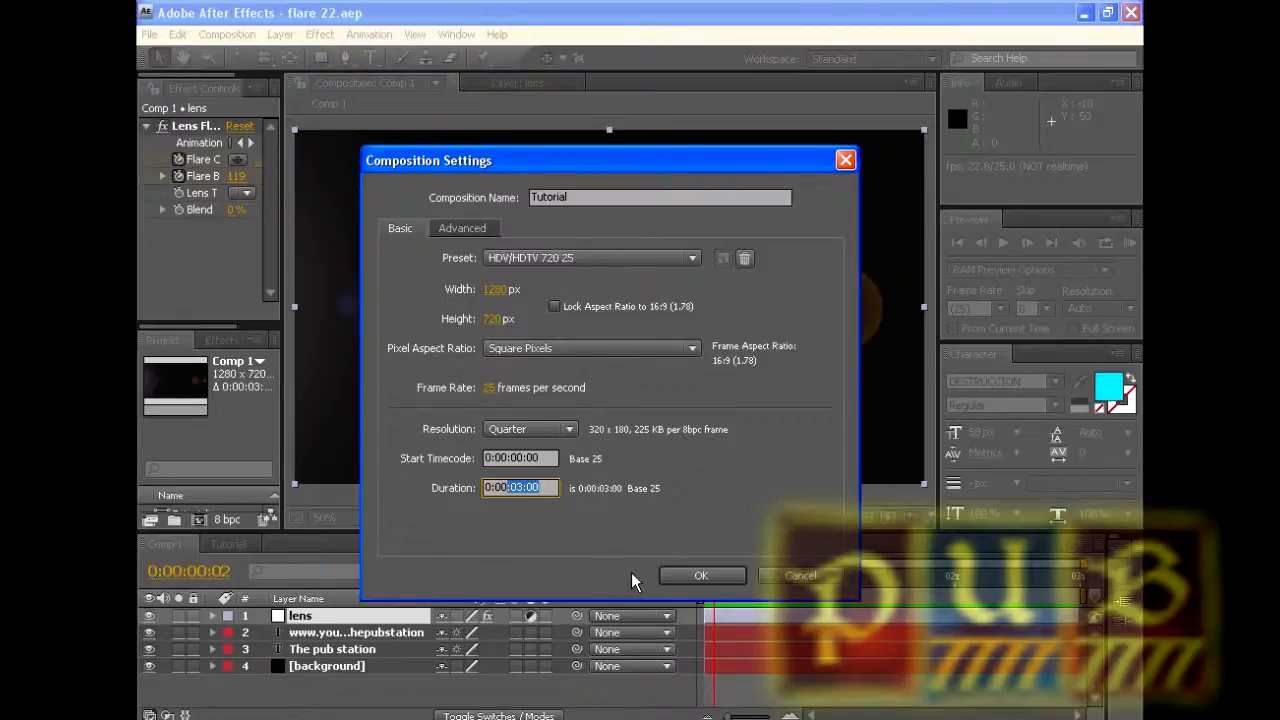
click(688, 573)
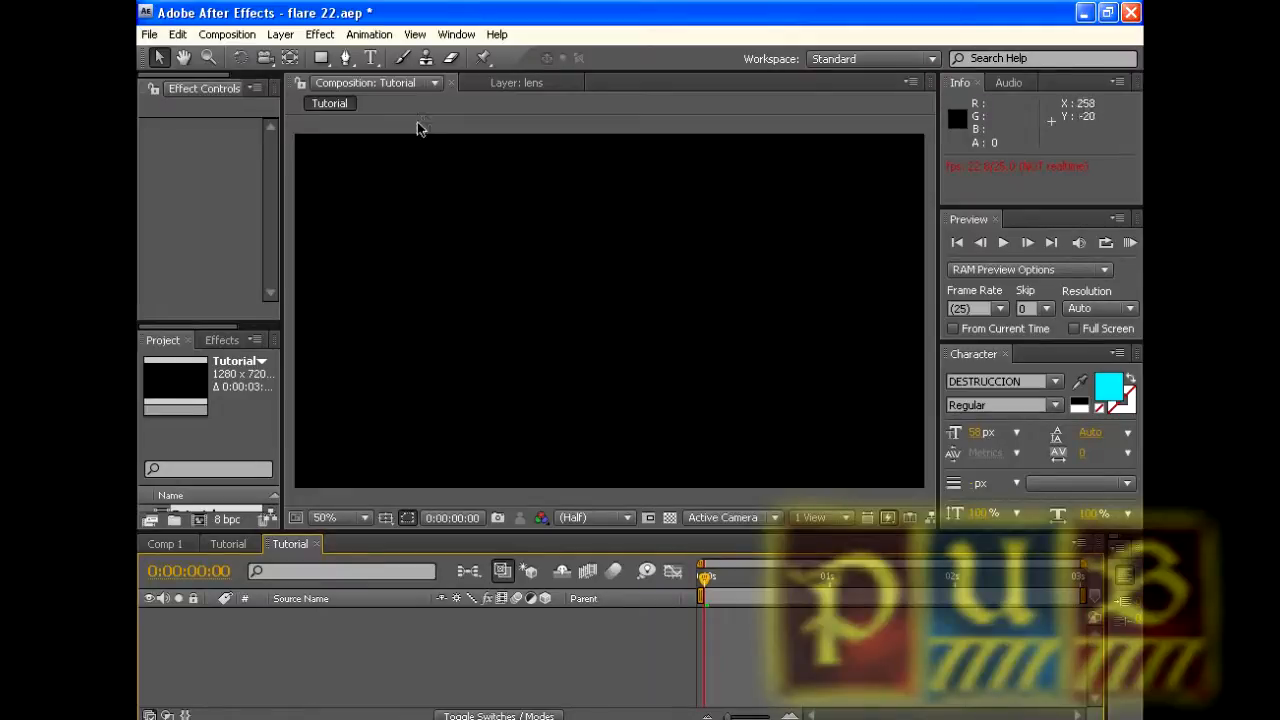
Add a 1280 x 720 solid layer named Baackground in dark grey #181818 to the Tutorial composition
click(280, 34)
mouse_move(292, 54)
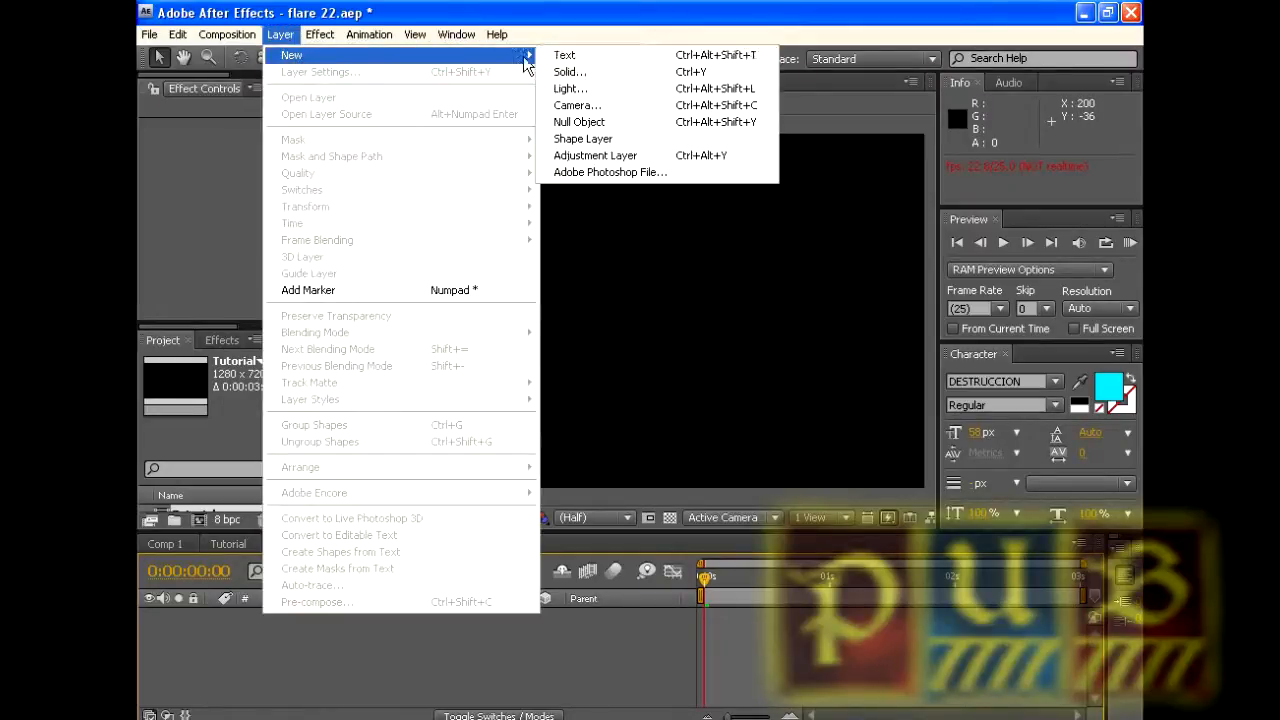
click(597, 67)
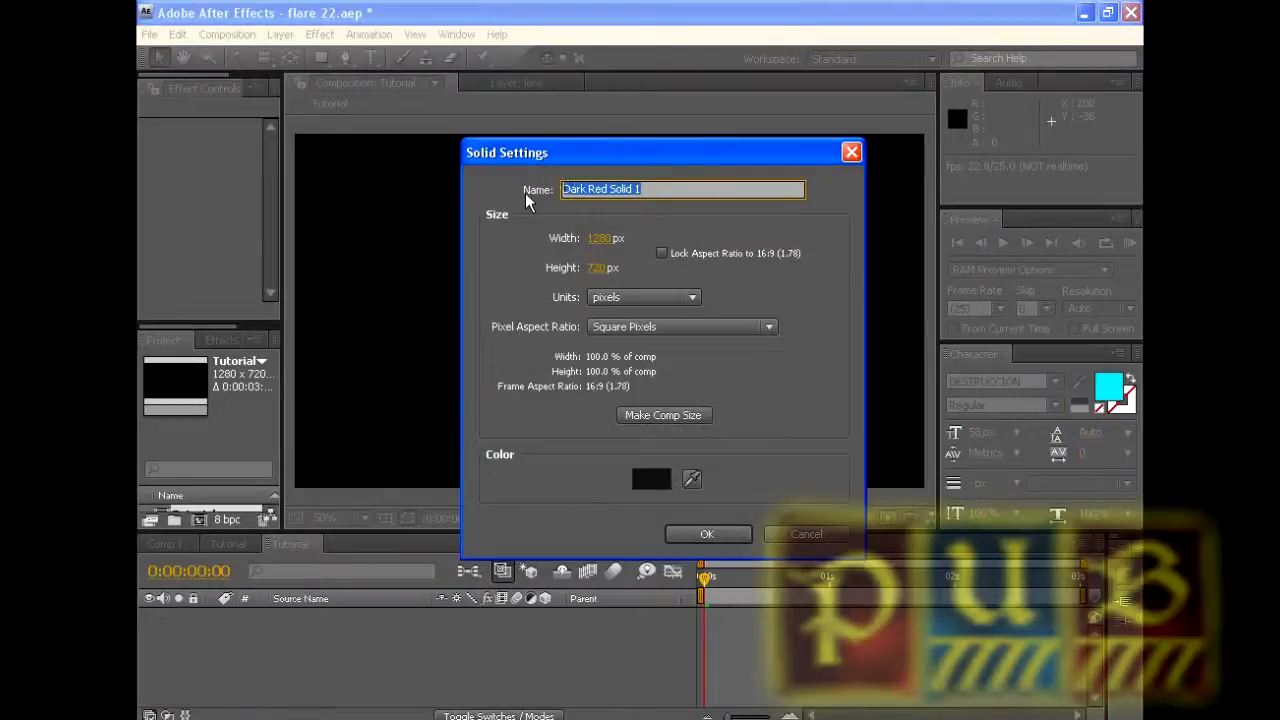
key(BackSpace)
text(Bac)
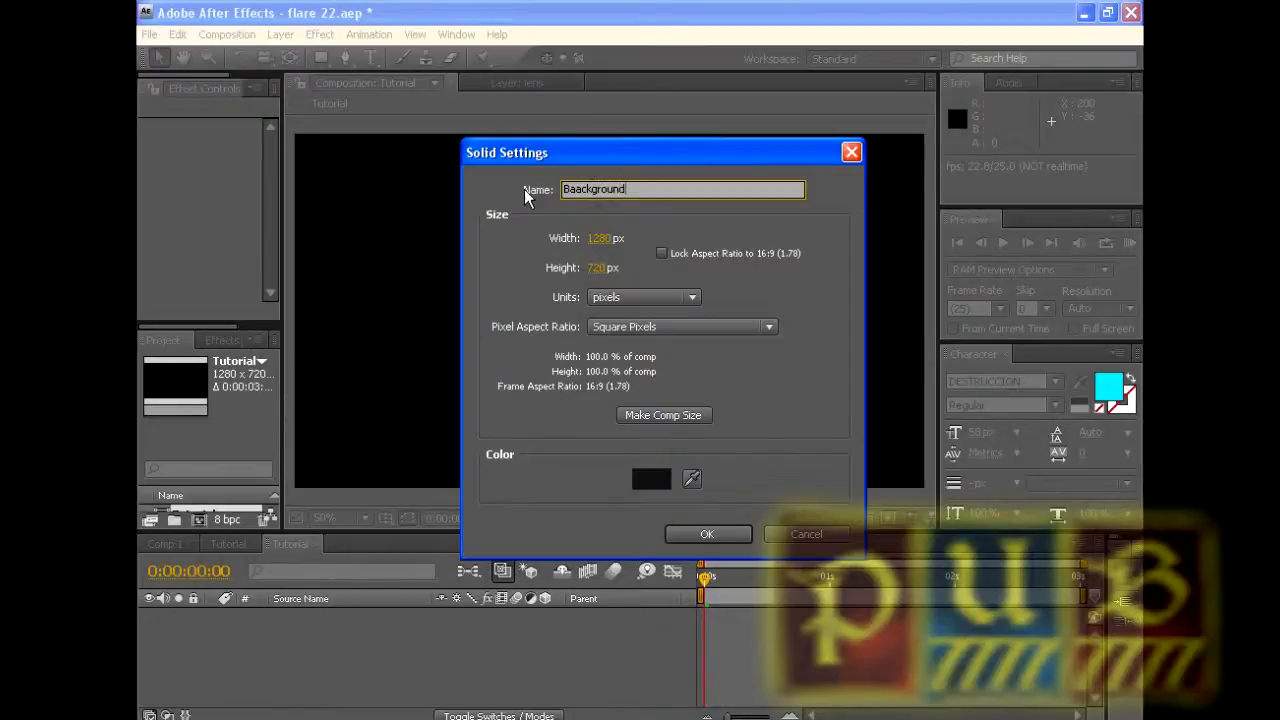
click(658, 485)
mouse_move(642, 641)
mouse_down()
mouse_move(686, 608)
mouse_move(632, 655)
mouse_up()
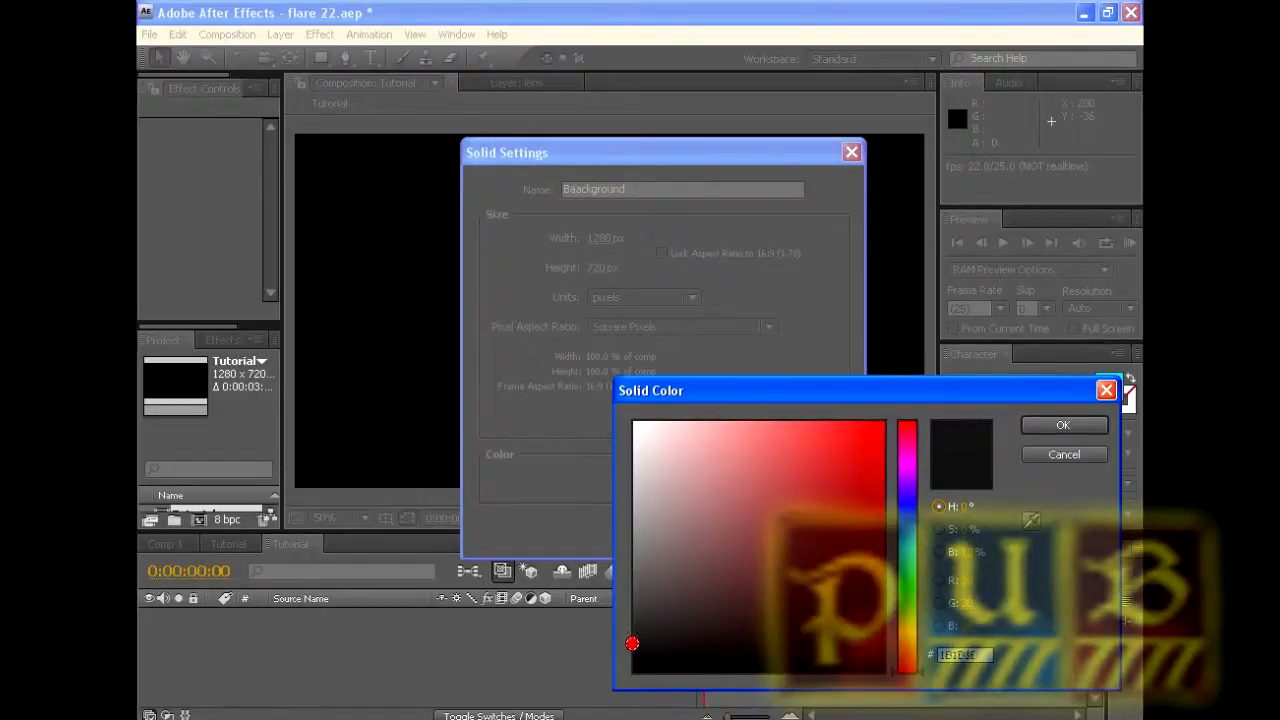
drag(632, 645, 632, 643)
drag(632, 647, 634, 649)
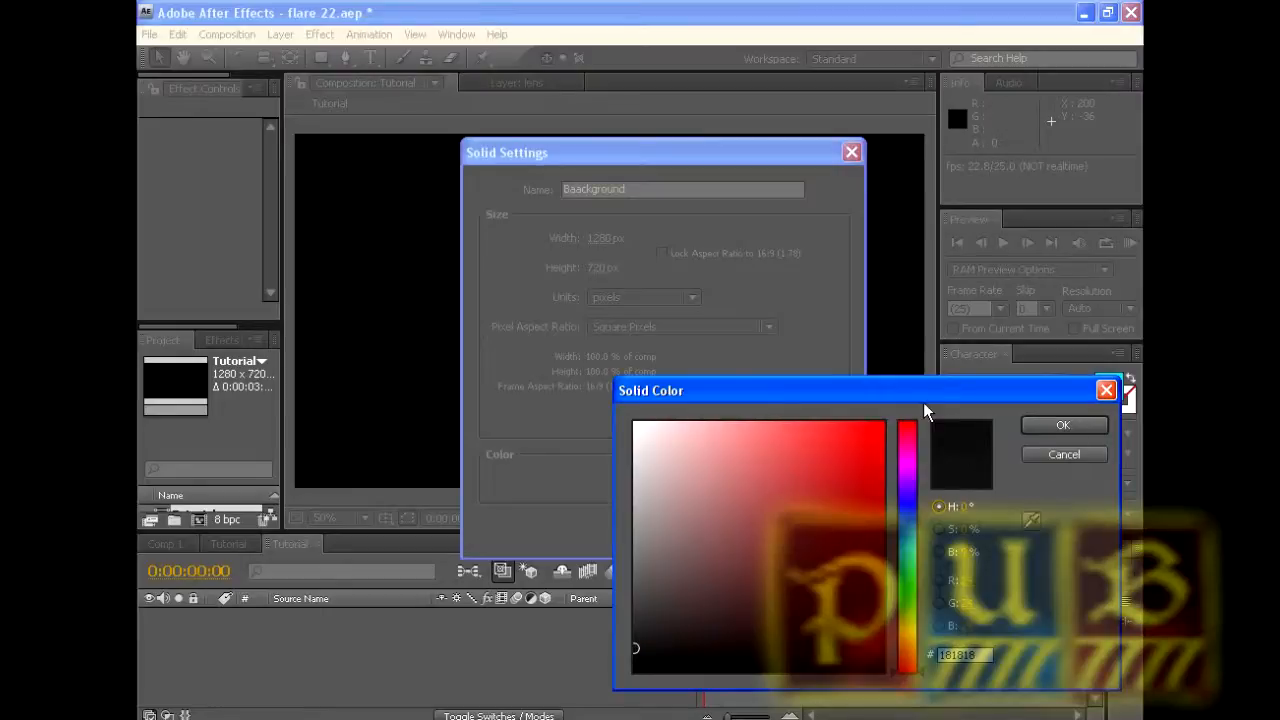
click(1062, 426)
click(734, 532)
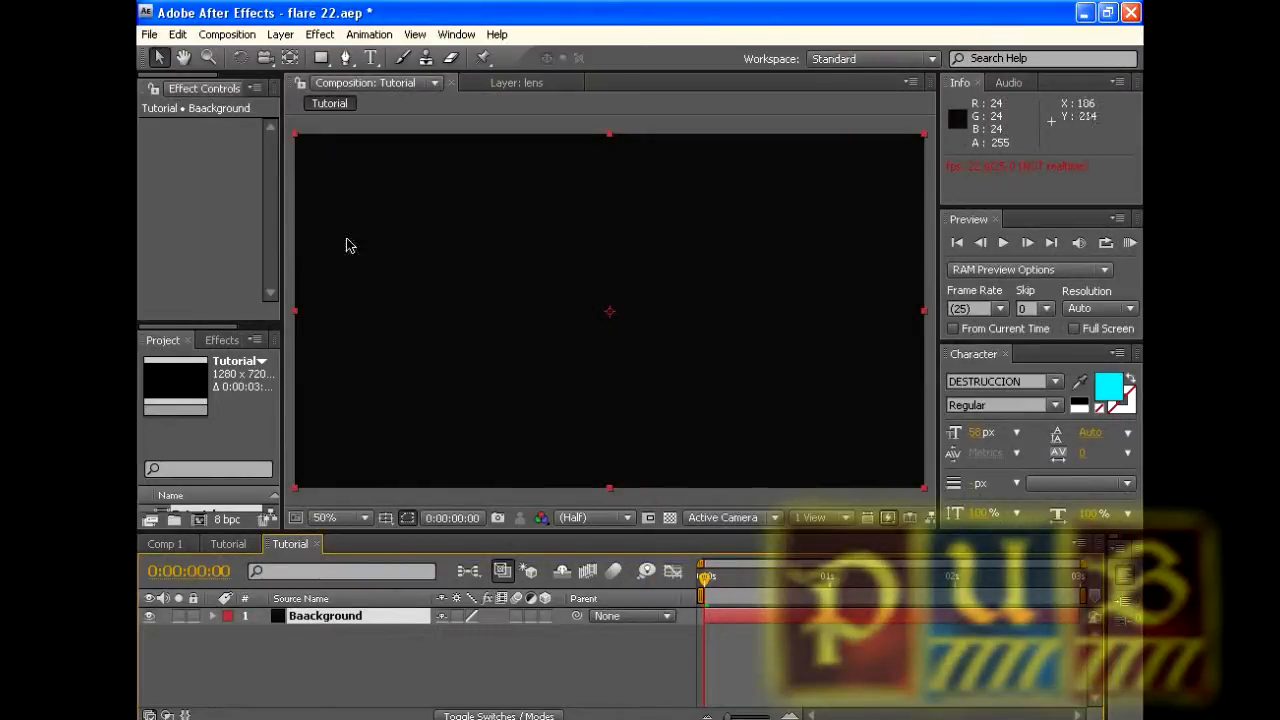
Add the cyan text THE PUB STATION and move it to the middle of the frame
click(370, 57)
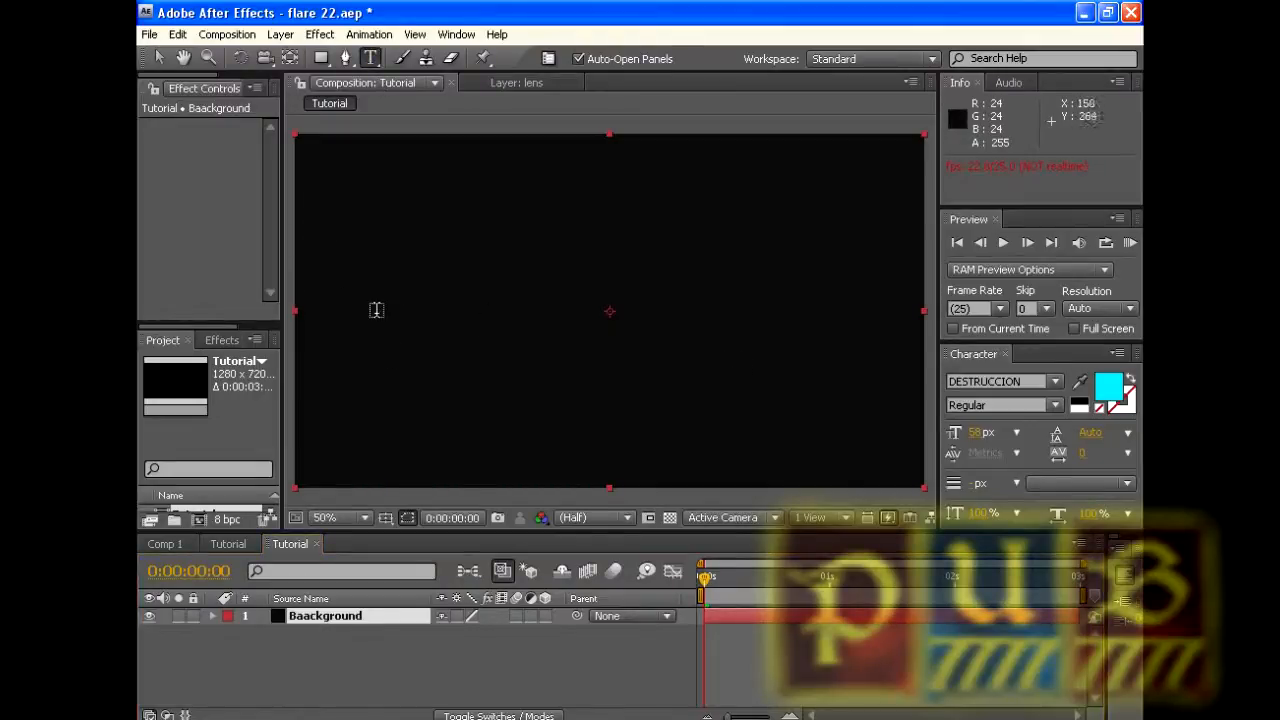
click(348, 278)
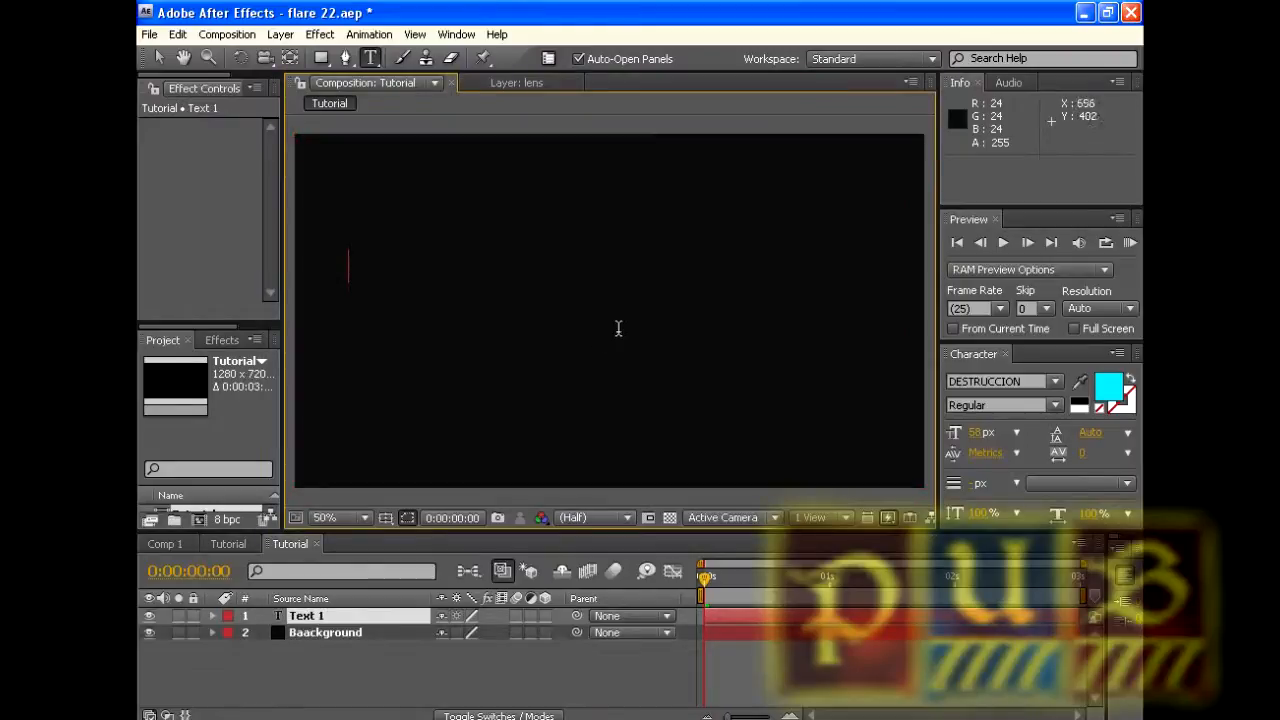
text(THE)
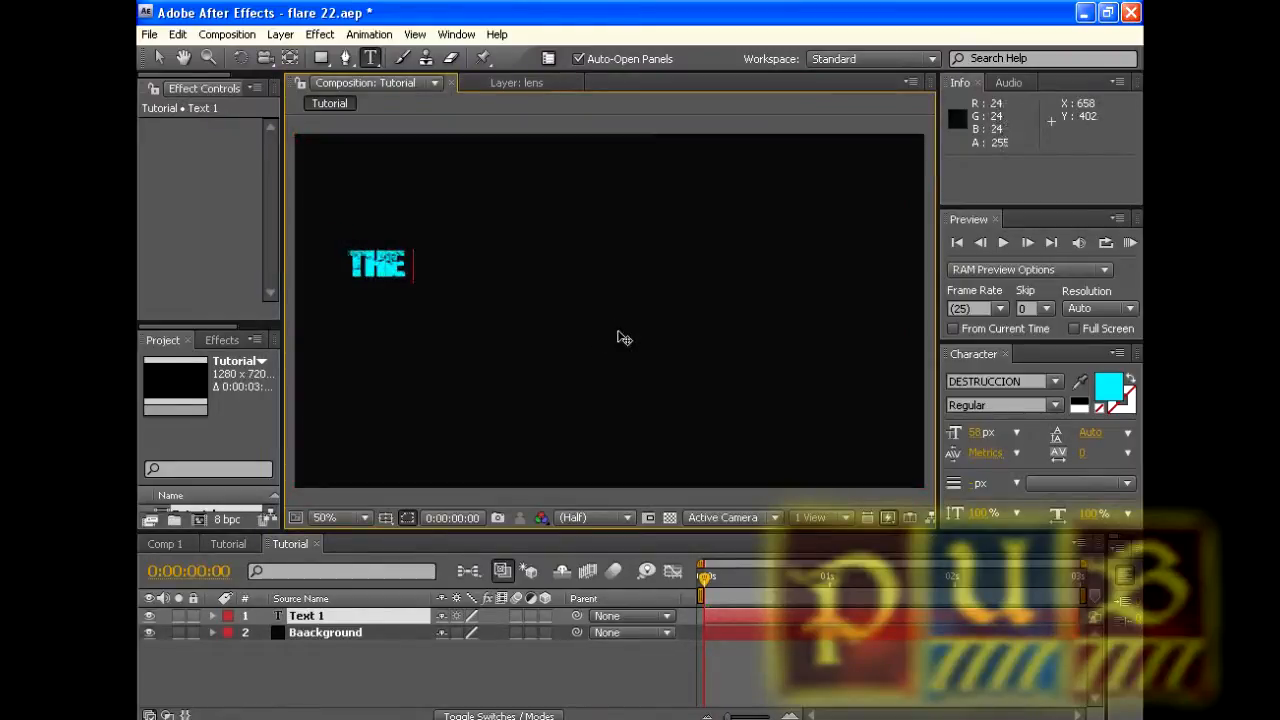
text( PUK)
key(BackSpace)
text(V)
key(BackSpace)
text(B)
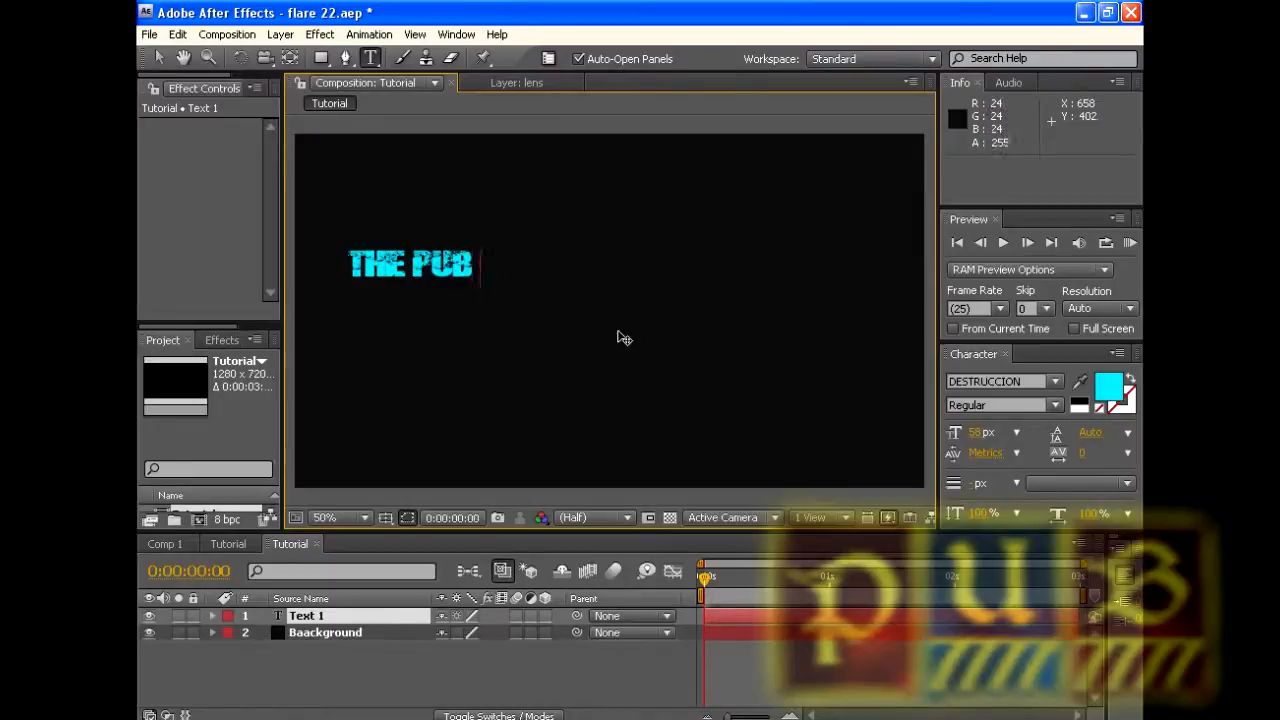
text( STAT)
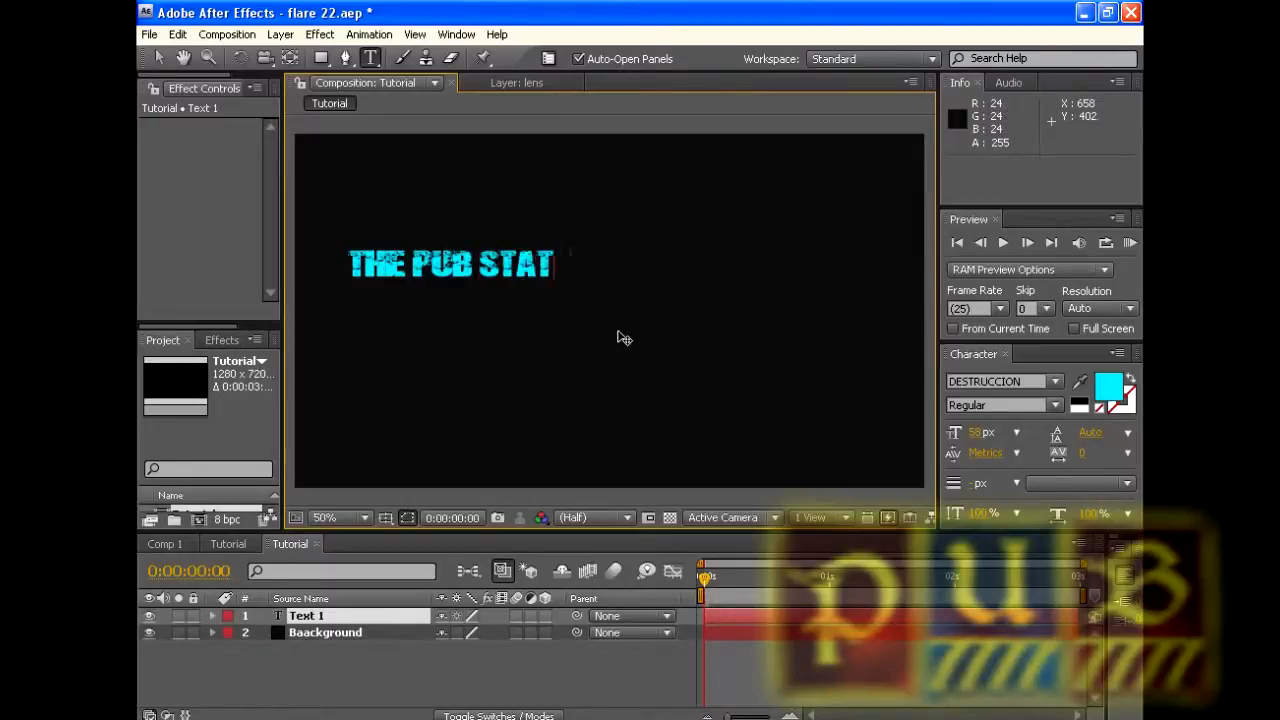
text(ION)
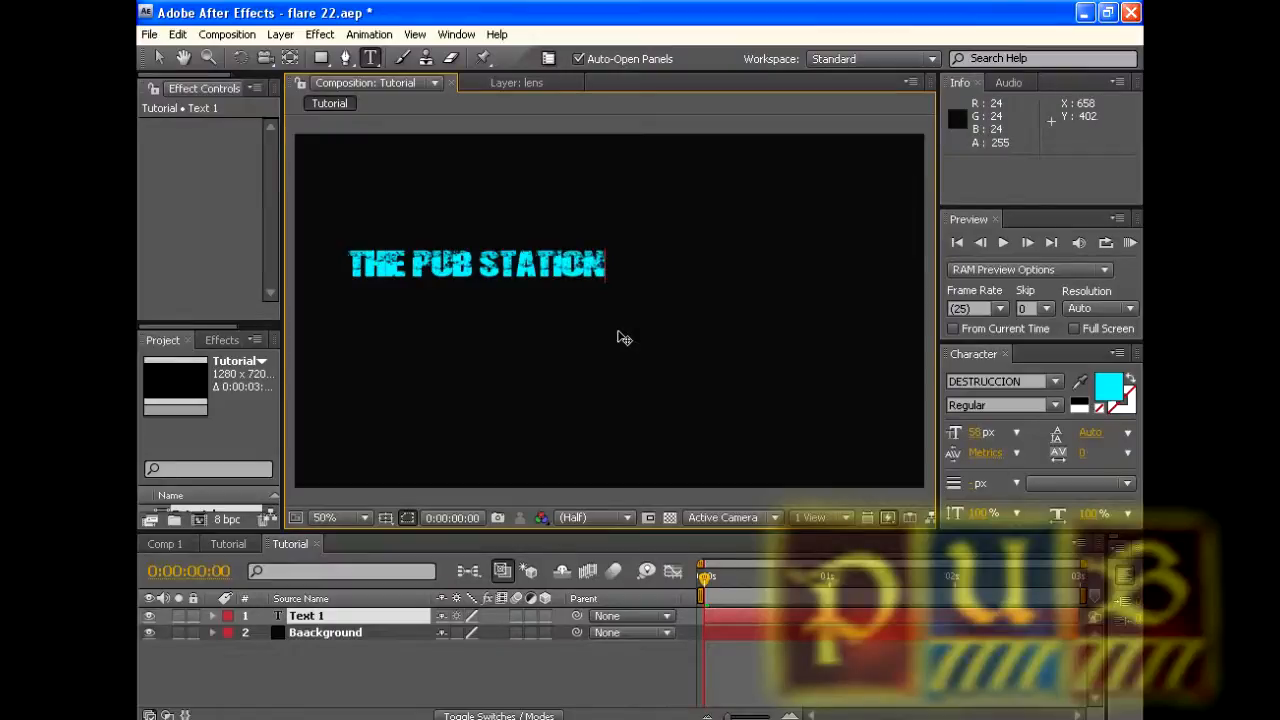
click(158, 57)
drag(458, 284, 585, 329)
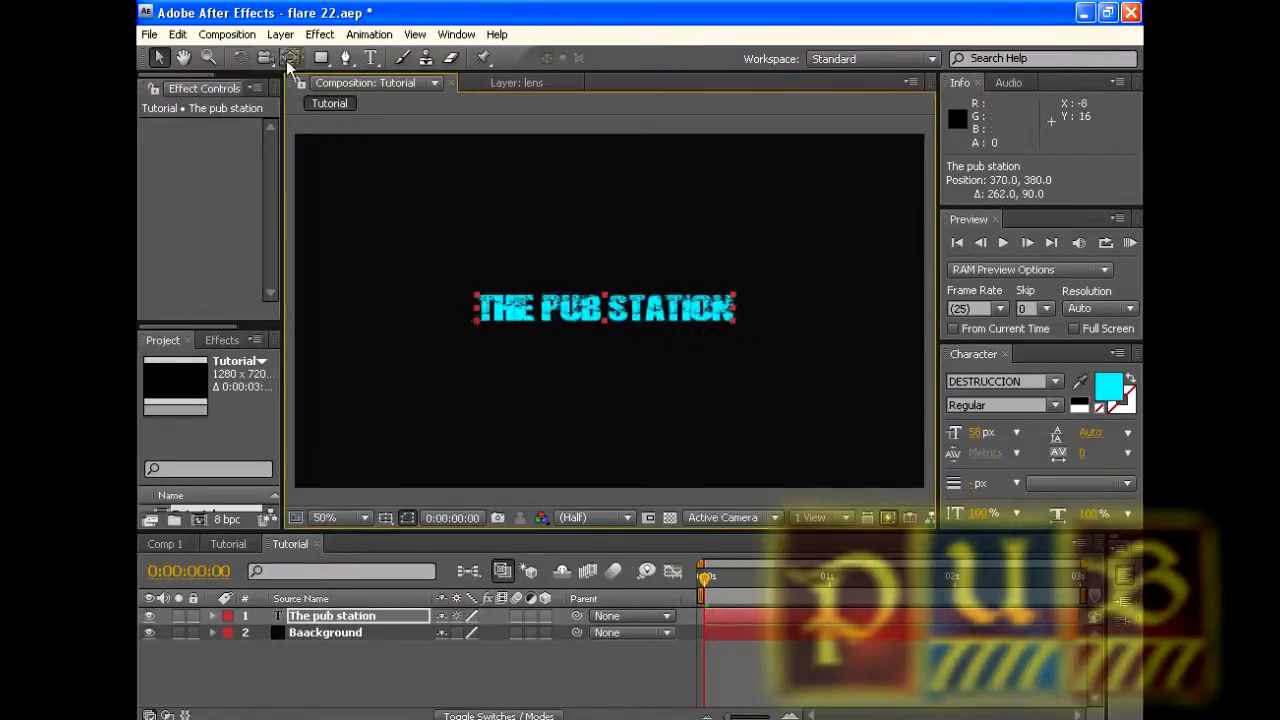
Set the title's font size to 121 px and reposition it to about 38, 378
click(369, 59)
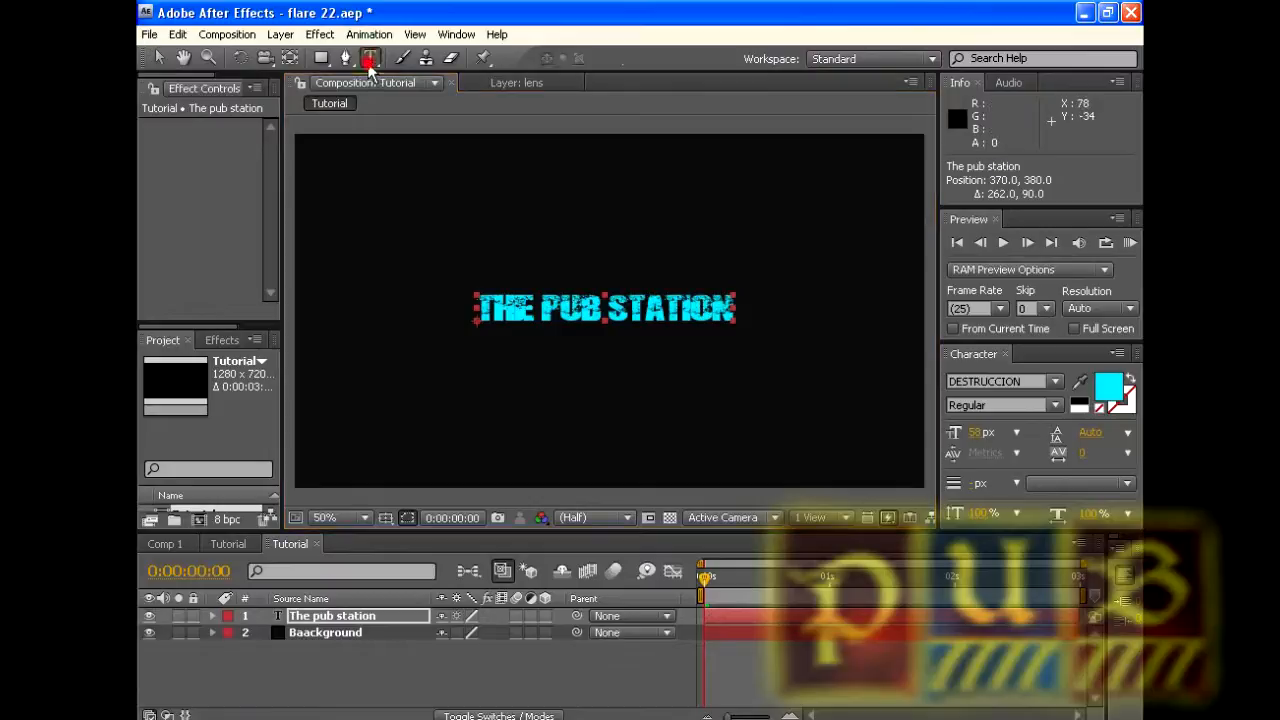
click(738, 307)
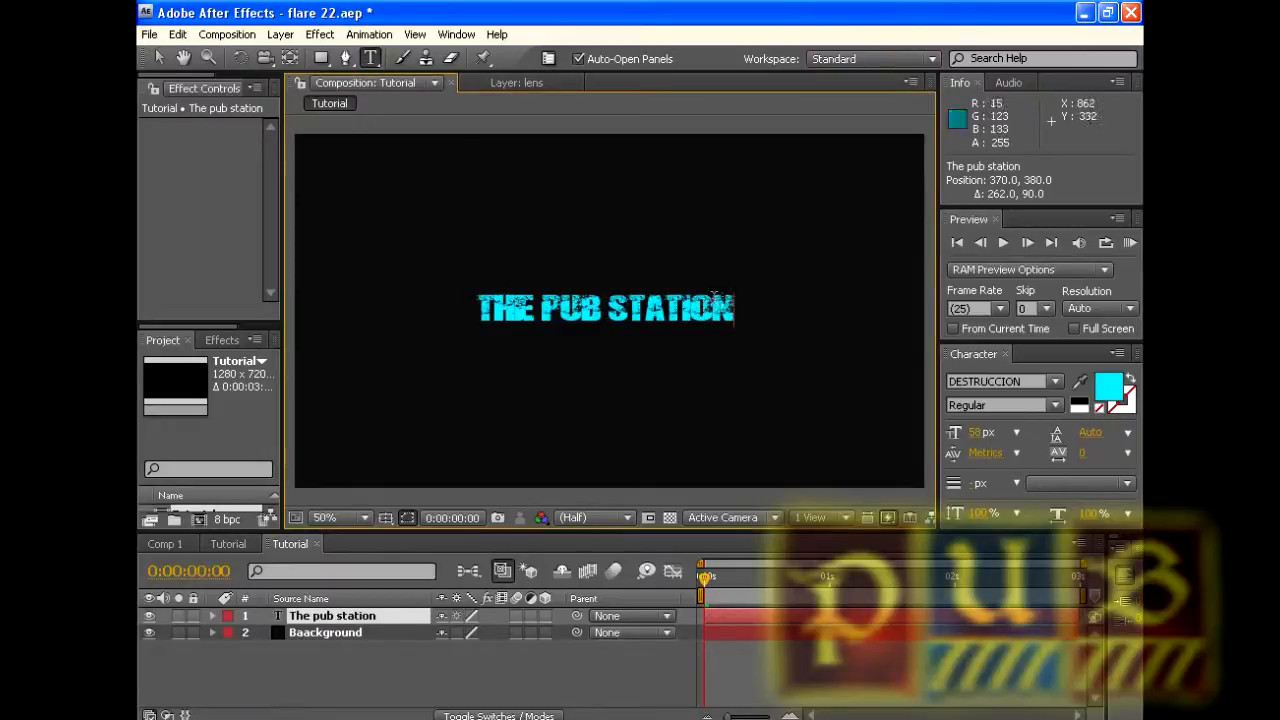
drag(738, 307, 474, 310)
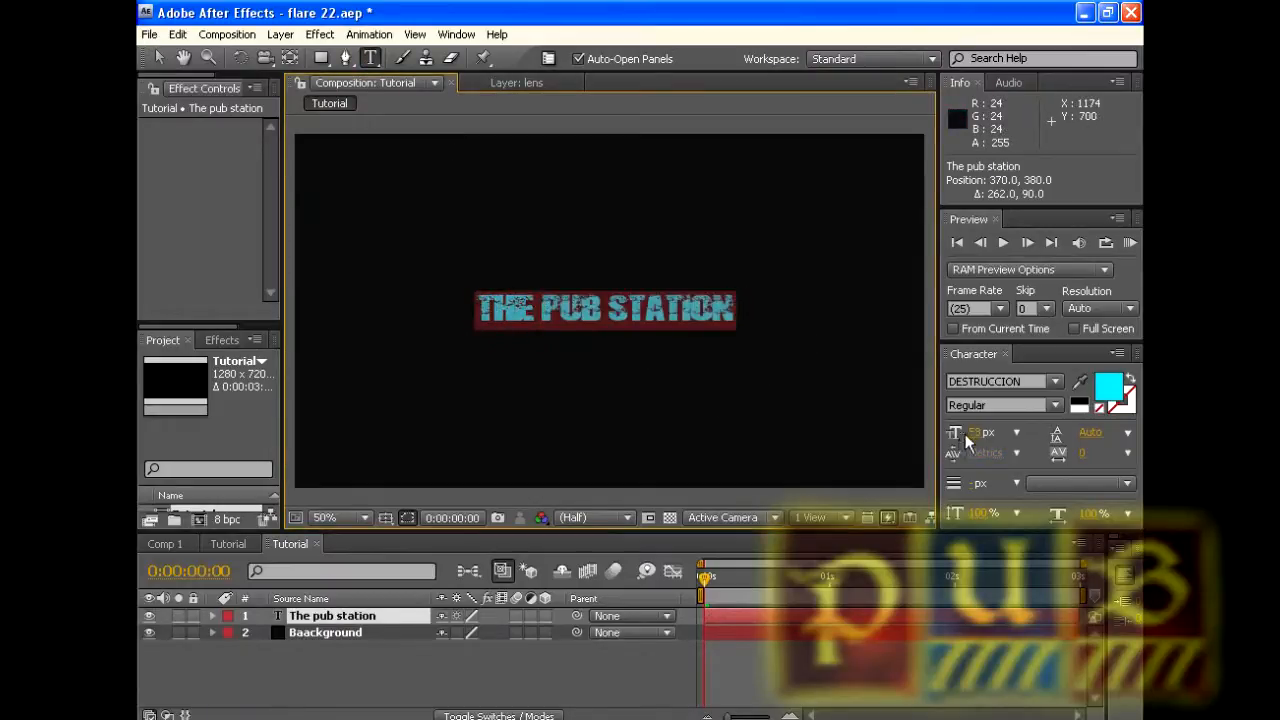
mouse_move(975, 432)
mouse_down()
mouse_move(1060, 432)
mouse_move(975, 425)
mouse_up()
click(158, 57)
drag(670, 288, 503, 288)
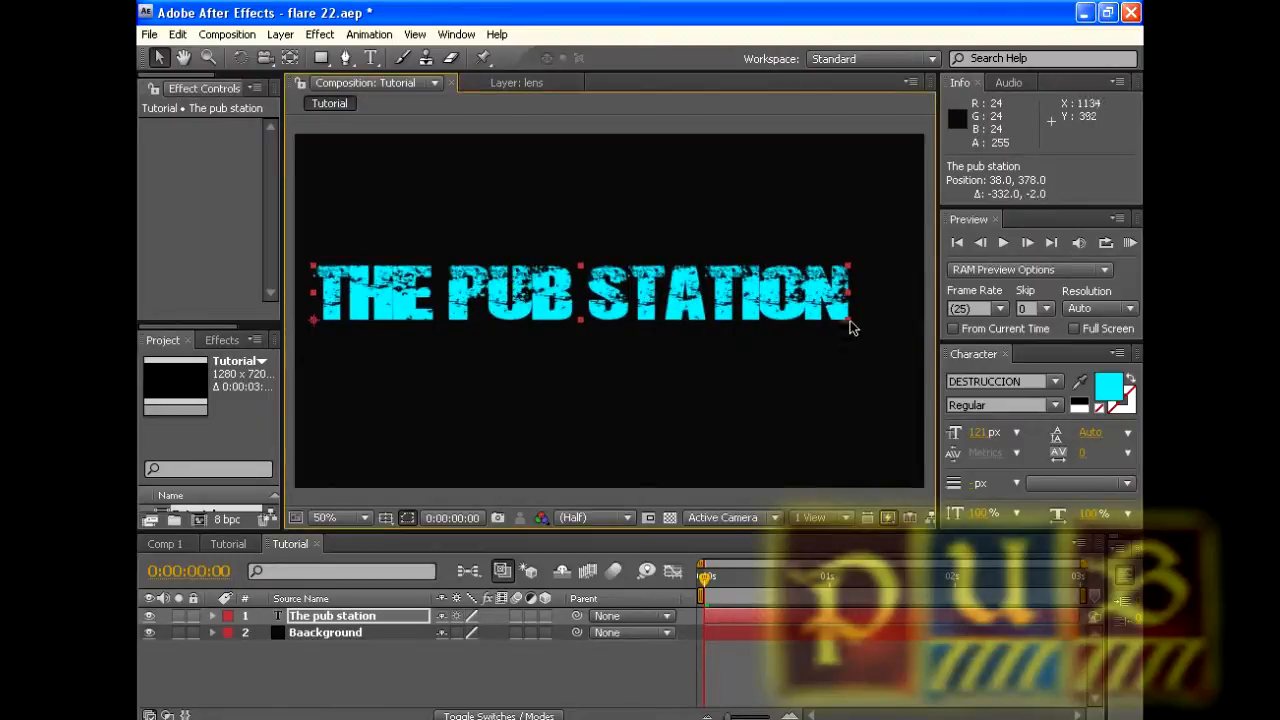
Stretch the title to 112% width, make it slightly taller, and nudge it to position 36, 380
drag(851, 326, 914, 358)
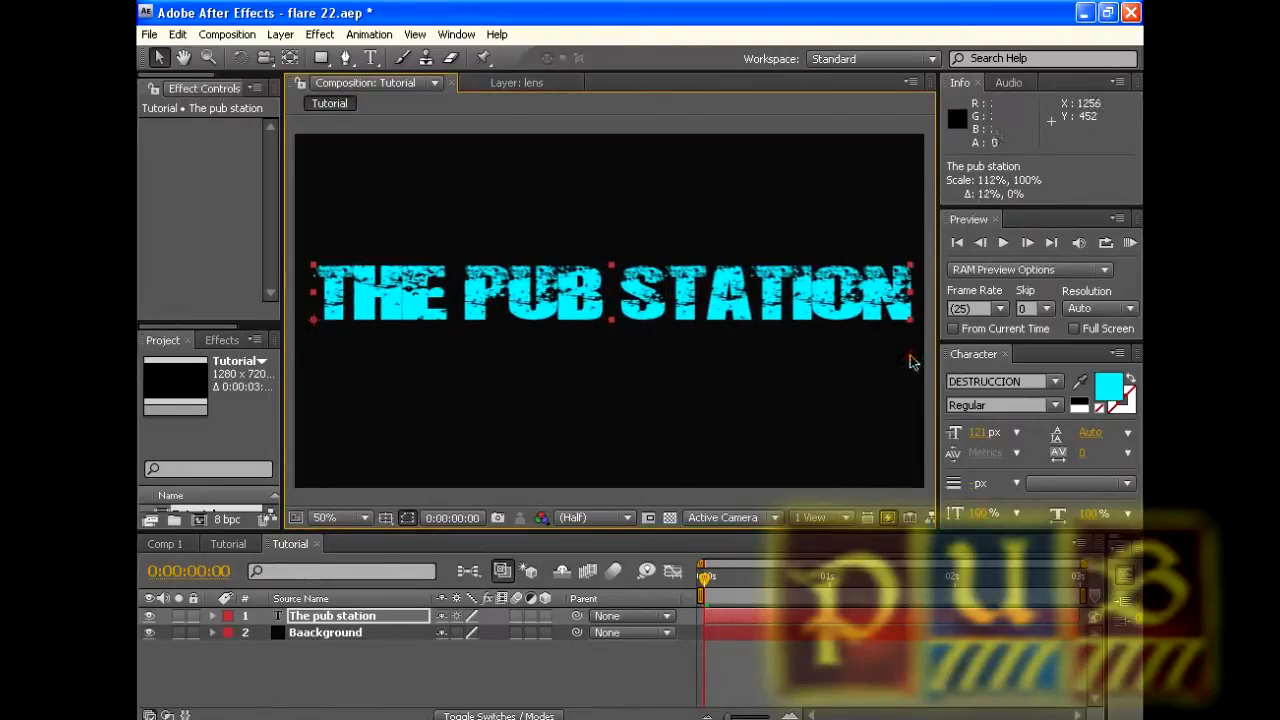
drag(312, 278, 313, 268)
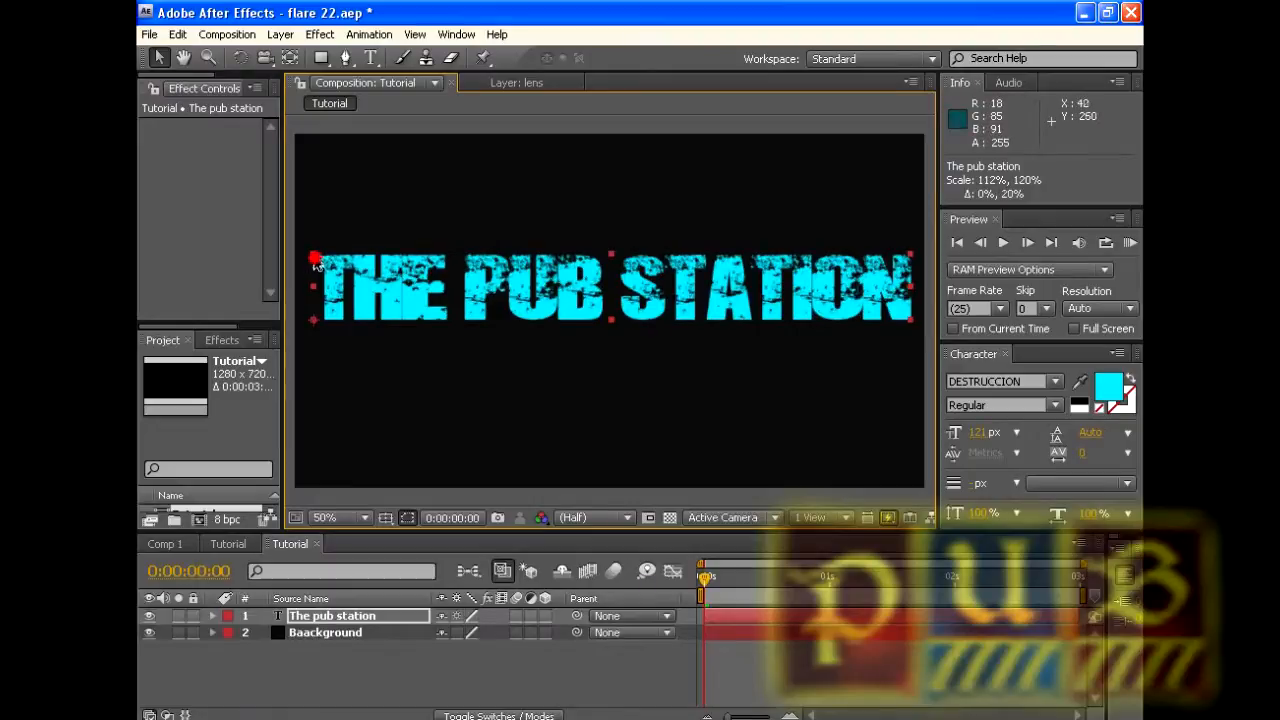
mouse_move(498, 296)
mouse_down()
mouse_move(489, 289)
mouse_move(501, 299)
mouse_up()
click(600, 403)
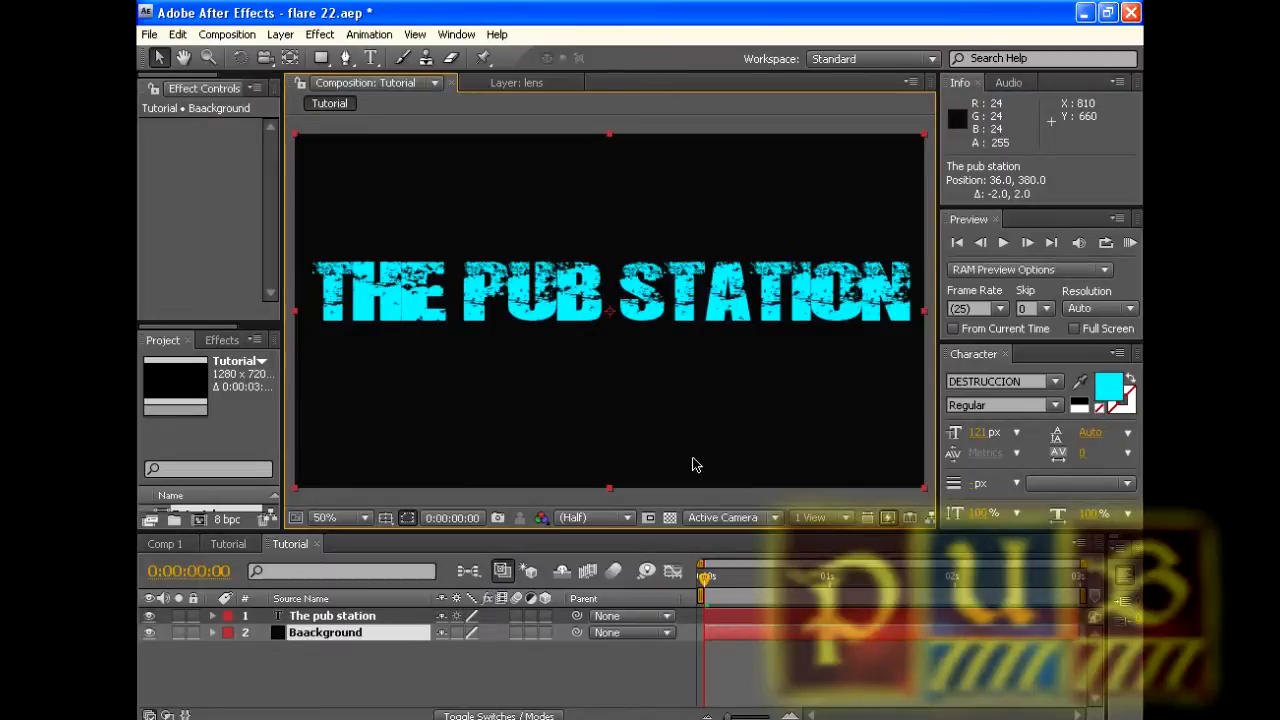
Add a second text line at 43 px beneath the title reading www youtube com thepubstation
click(370, 57)
click(312, 340)
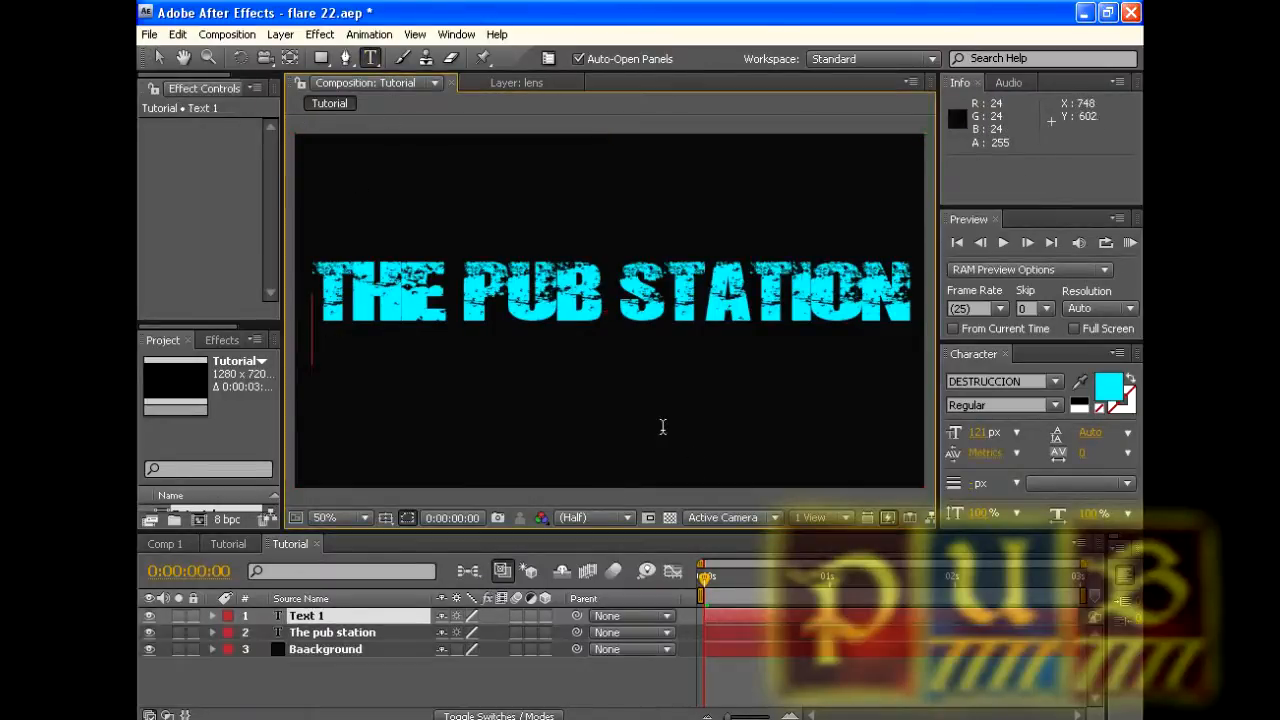
drag(985, 434, 941, 433)
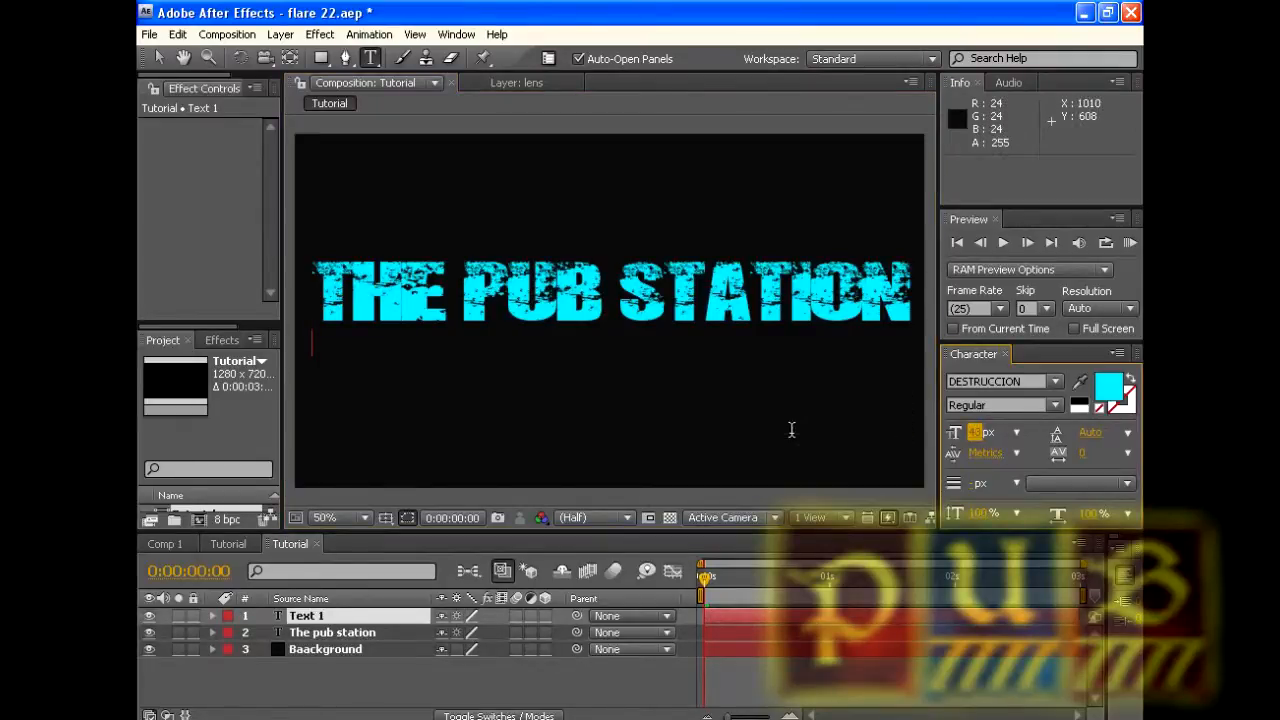
text(www)
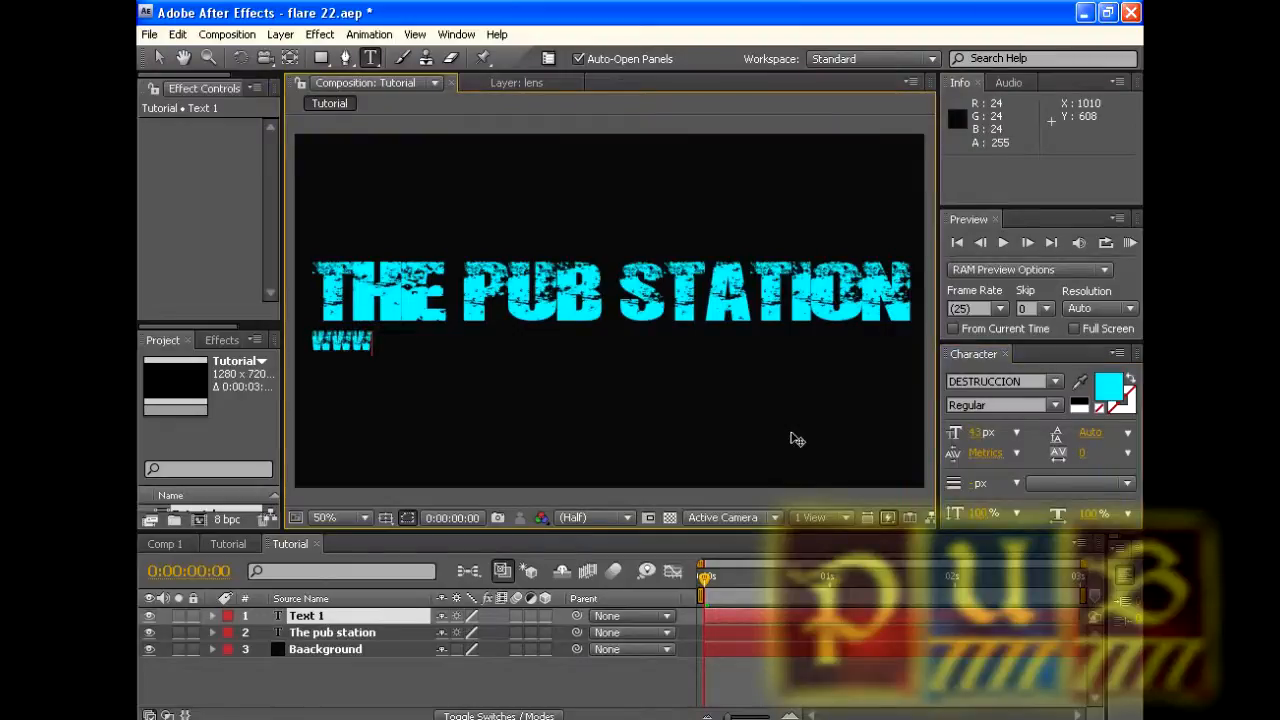
text(.youtube.com)
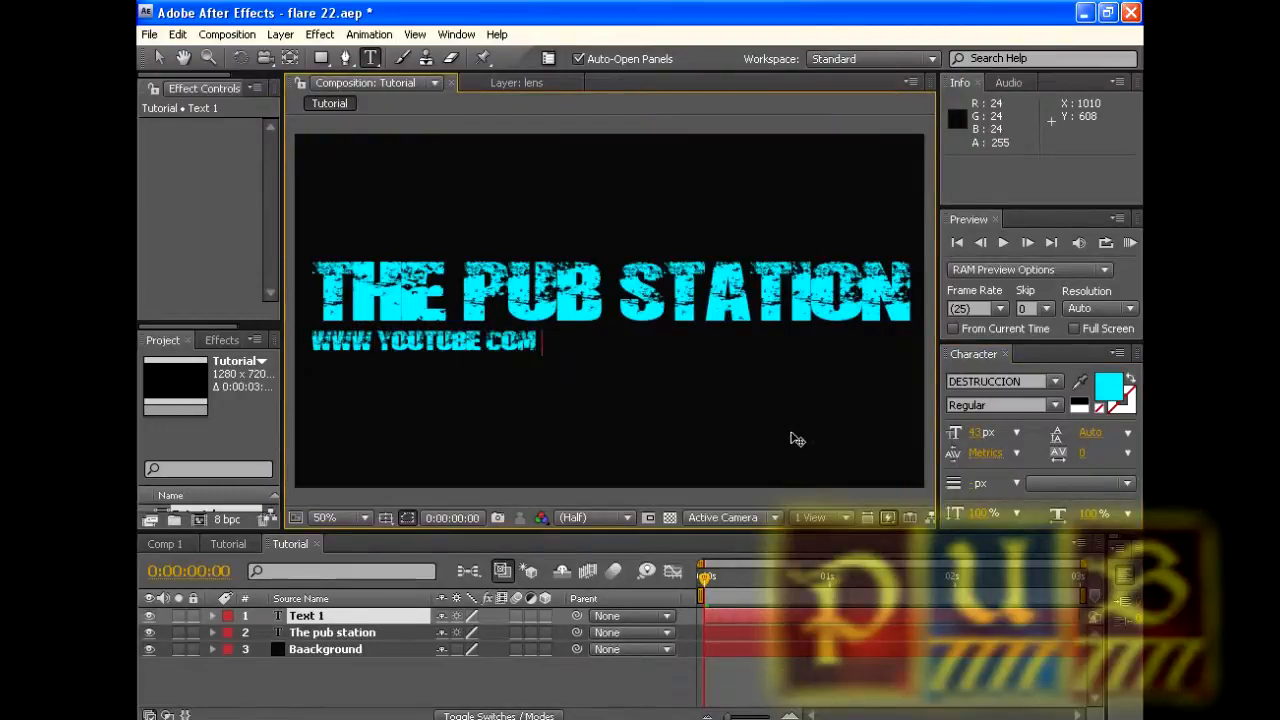
text(/thepubsta)
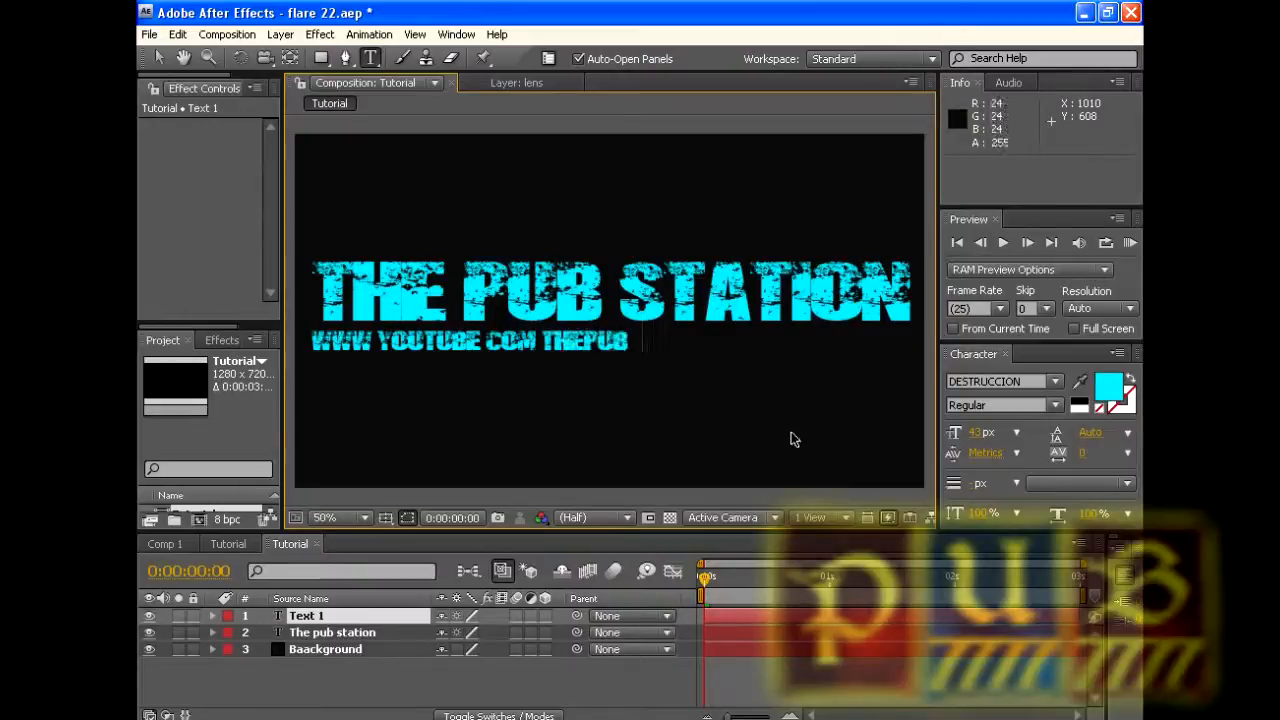
text(tion)
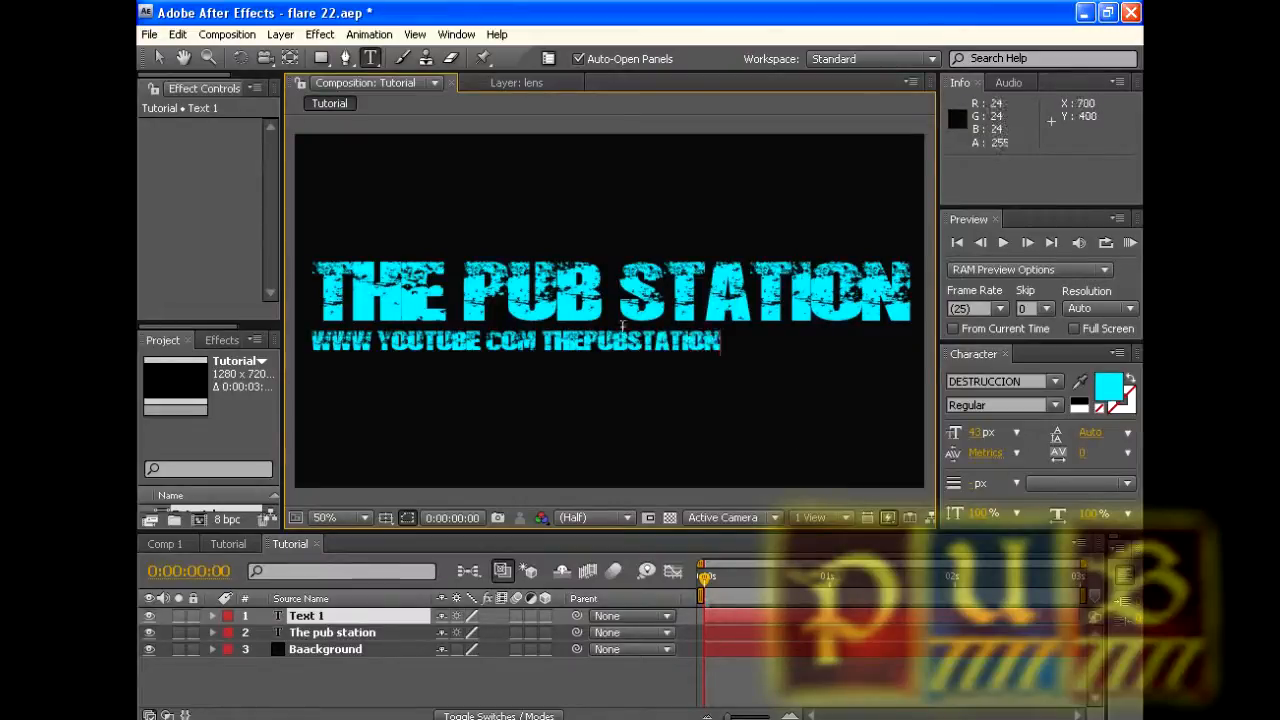
Enlarge the web address line to 55 px and center it beneath the title at about 102, 460
click(158, 57)
drag(465, 346, 551, 347)
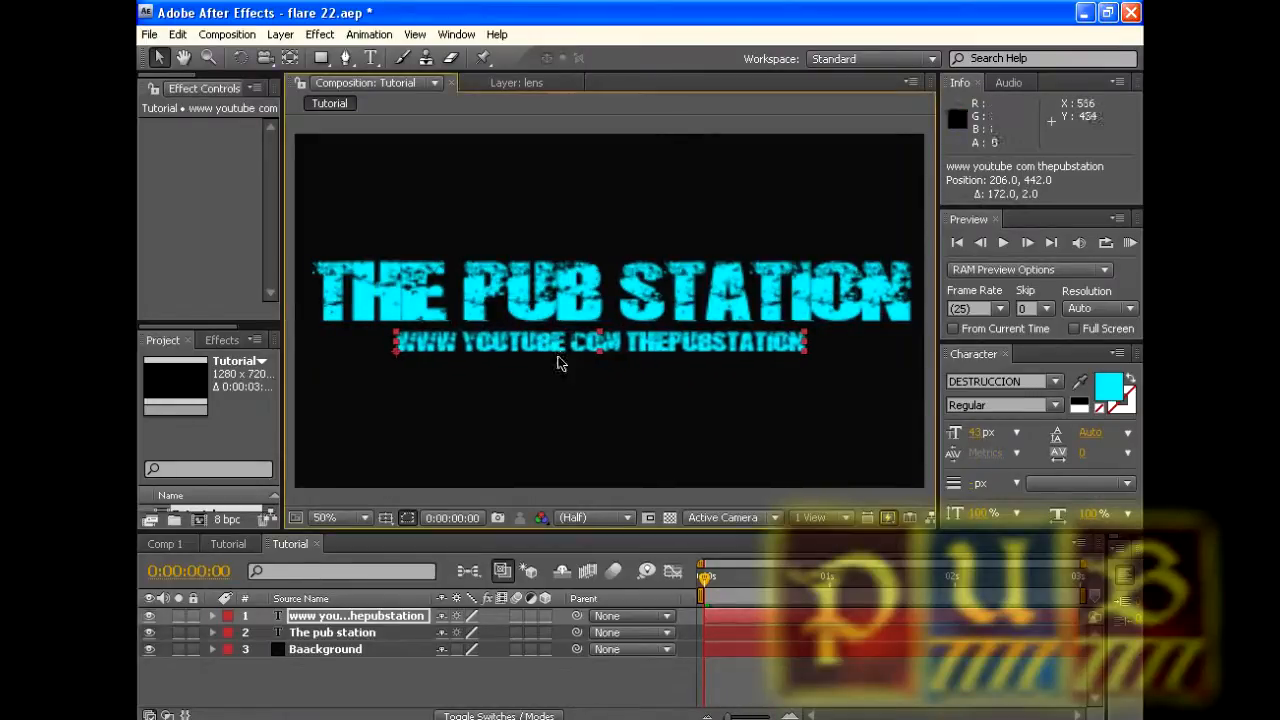
drag(975, 432, 990, 434)
drag(584, 342, 554, 351)
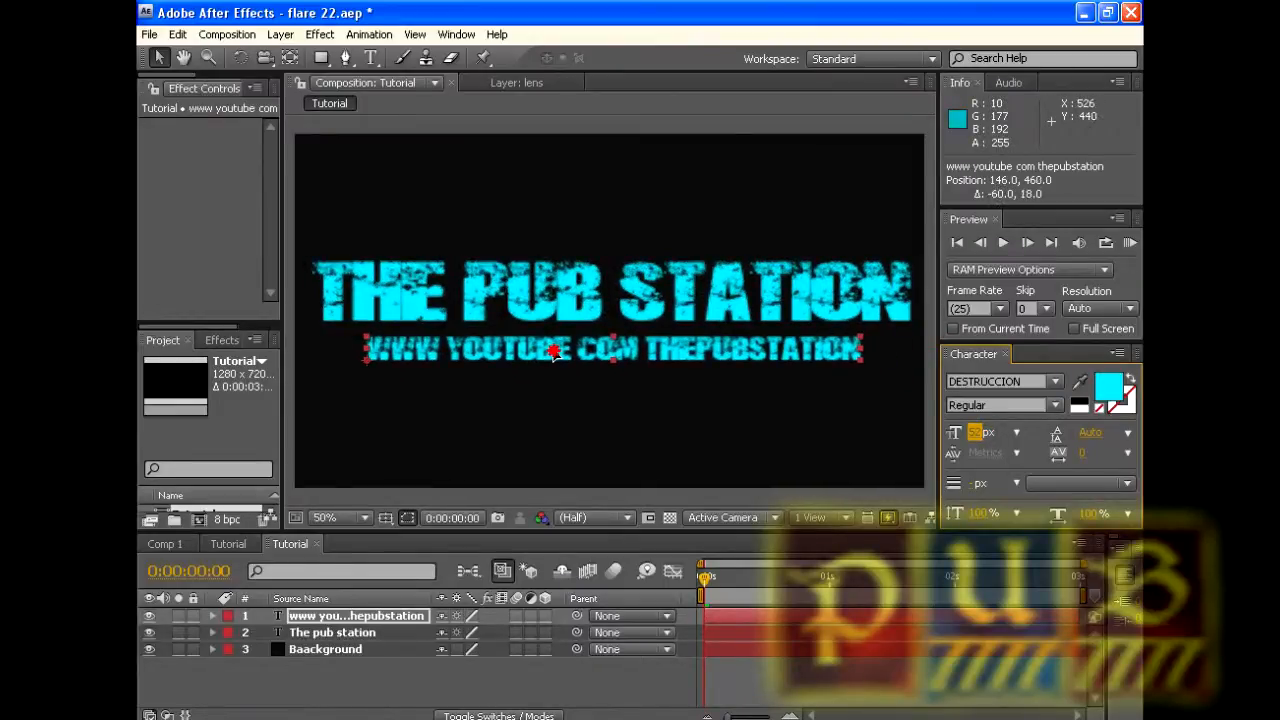
mouse_move(365, 349)
mouse_down()
mouse_move(349, 350)
mouse_move(360, 357)
mouse_up()
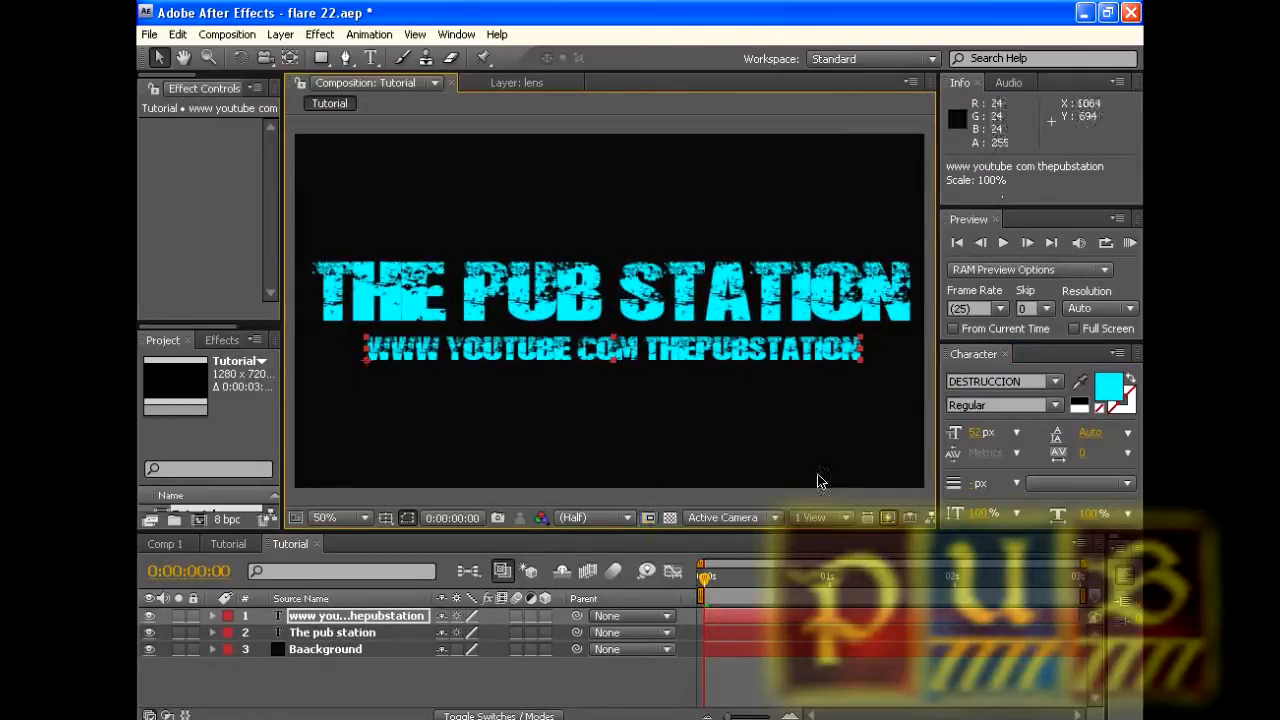
drag(975, 432, 983, 432)
drag(610, 354, 592, 354)
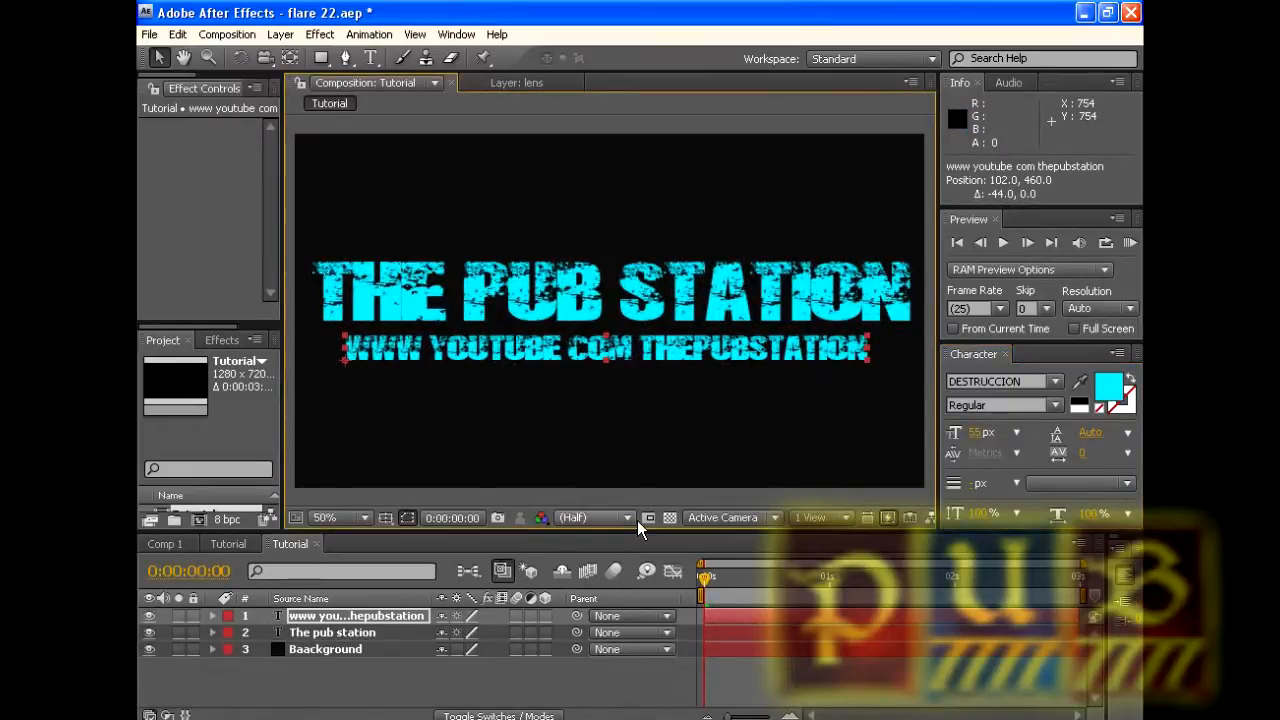
Check the placement of both text lines against the title/action safe guides, turning the guides off again when done
click(386, 518)
click(425, 535)
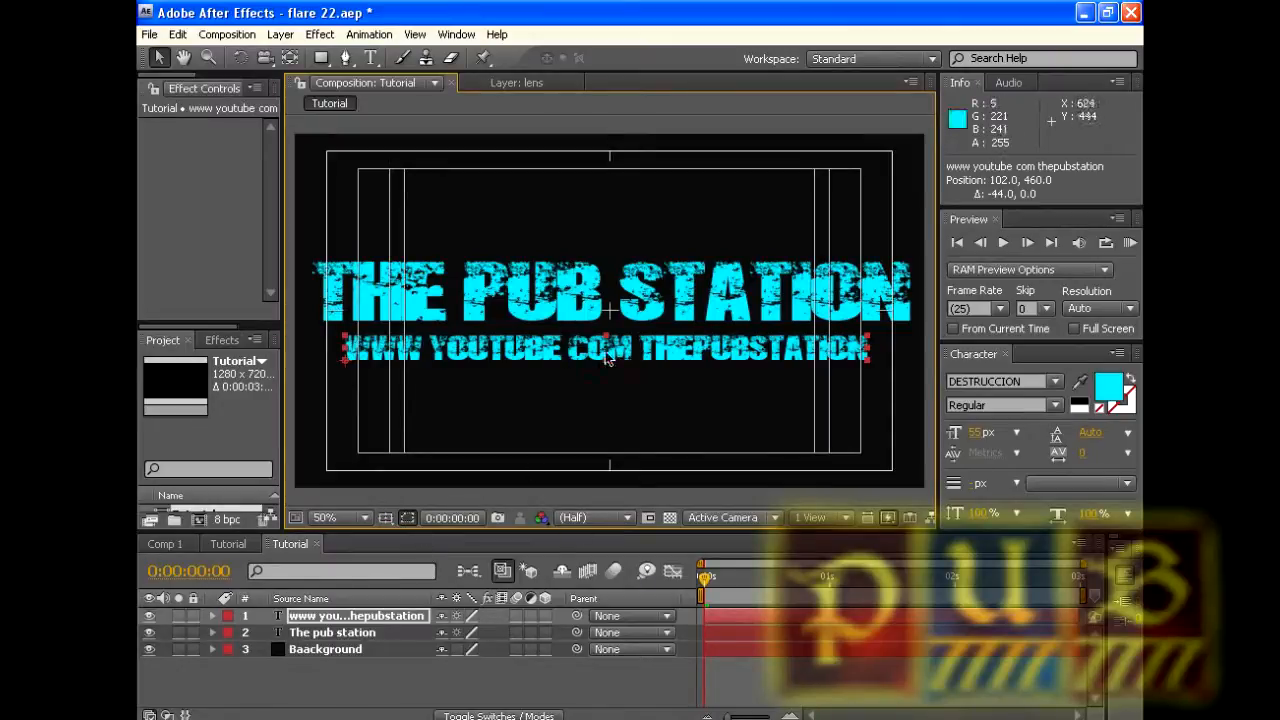
click(526, 411)
click(407, 518)
click(430, 535)
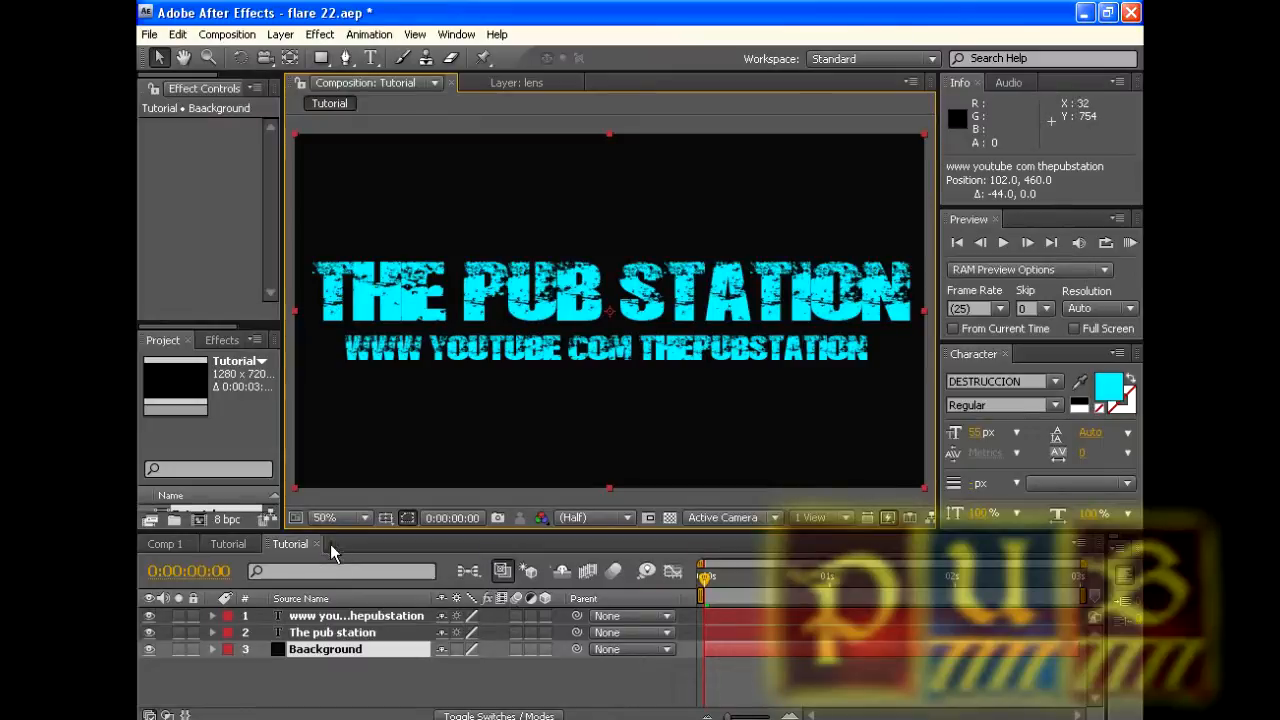
Add an adjustment layer above the text layers and rename it Flare
click(280, 34)
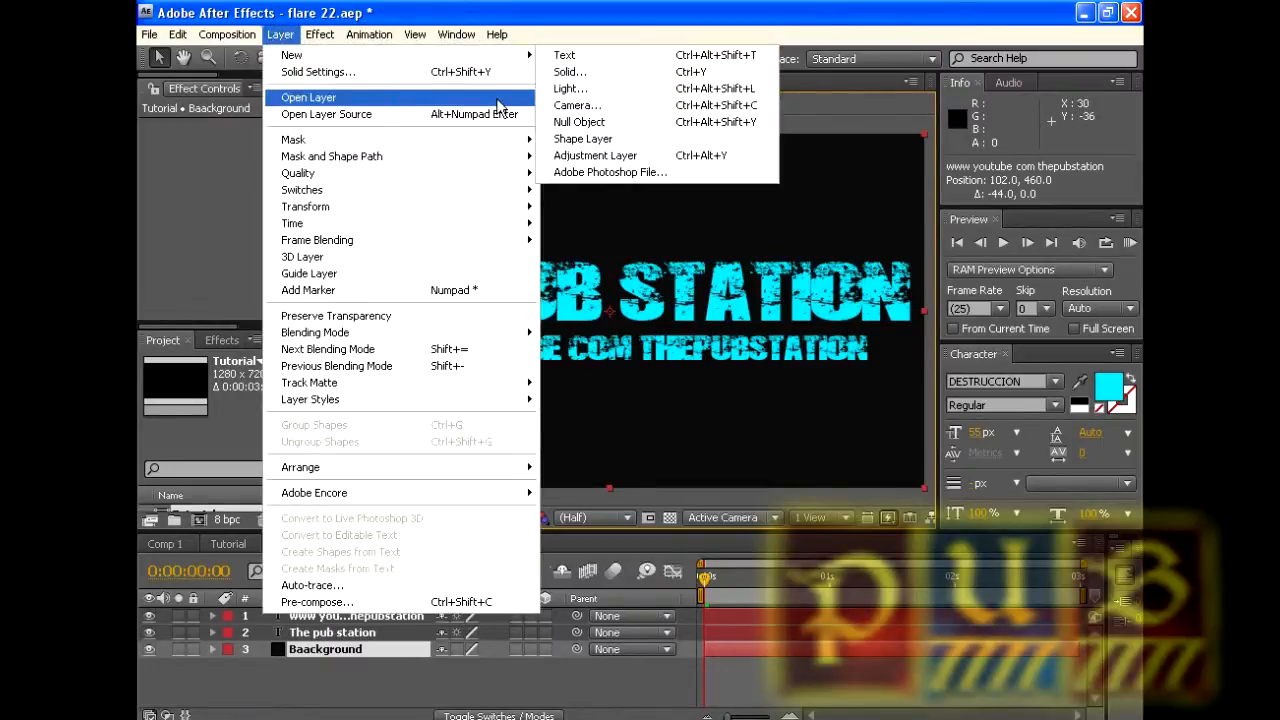
mouse_move(490, 57)
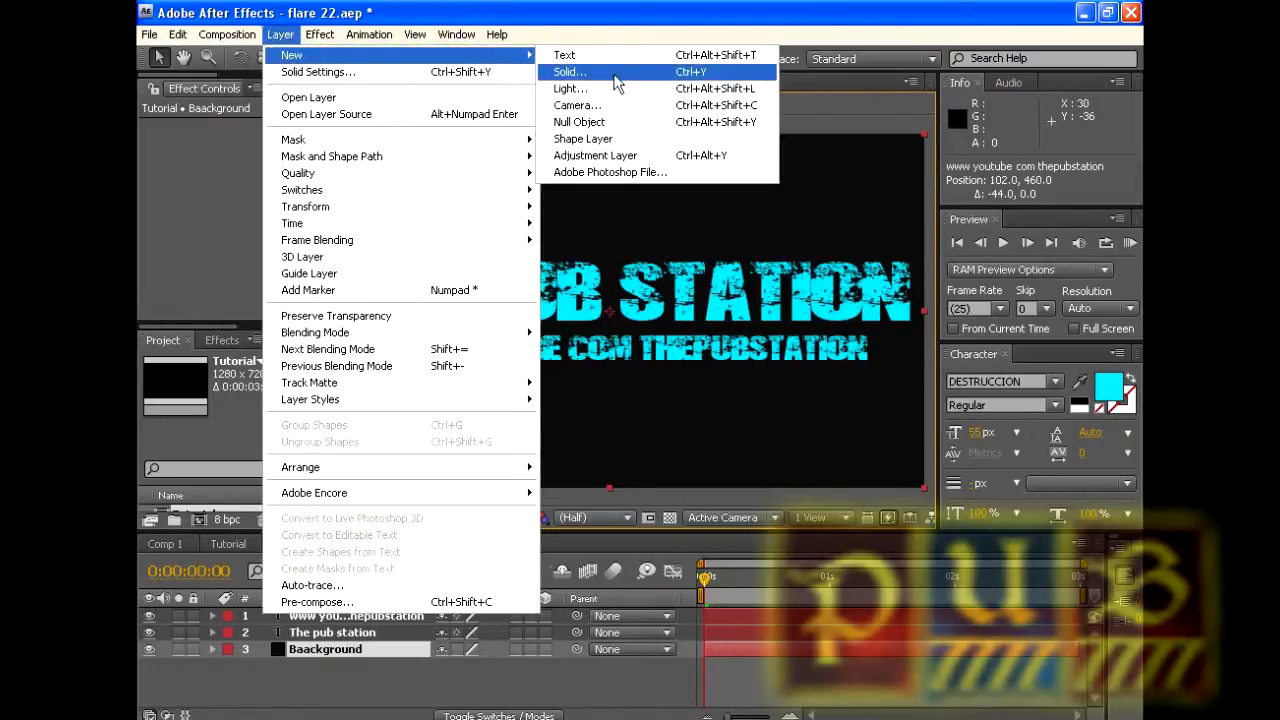
click(634, 164)
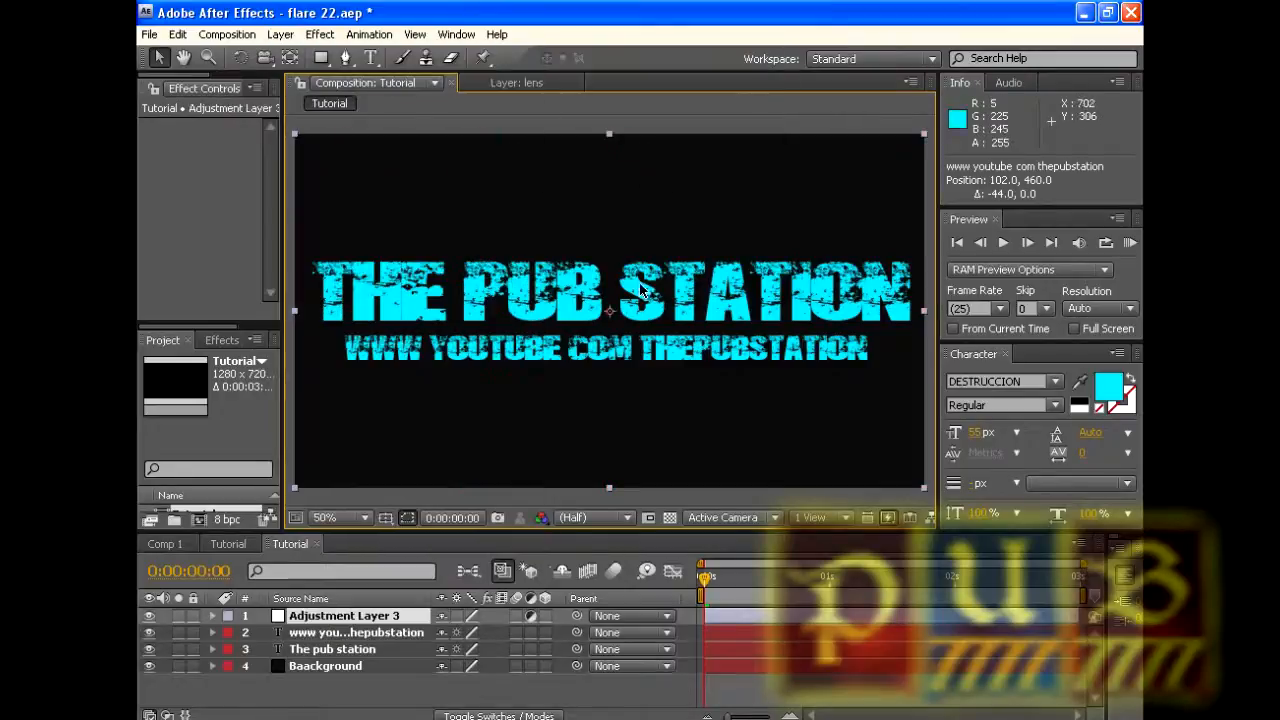
right_click(313, 617)
click(403, 715)
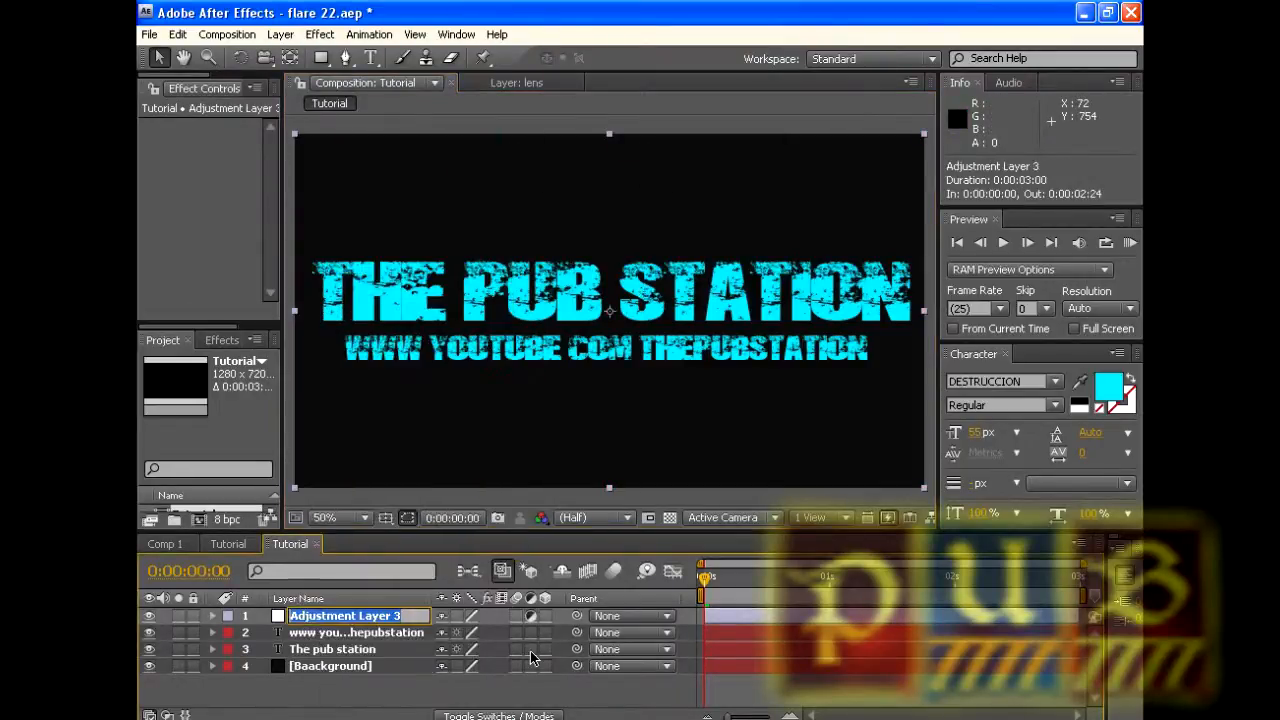
key(BackSpace)
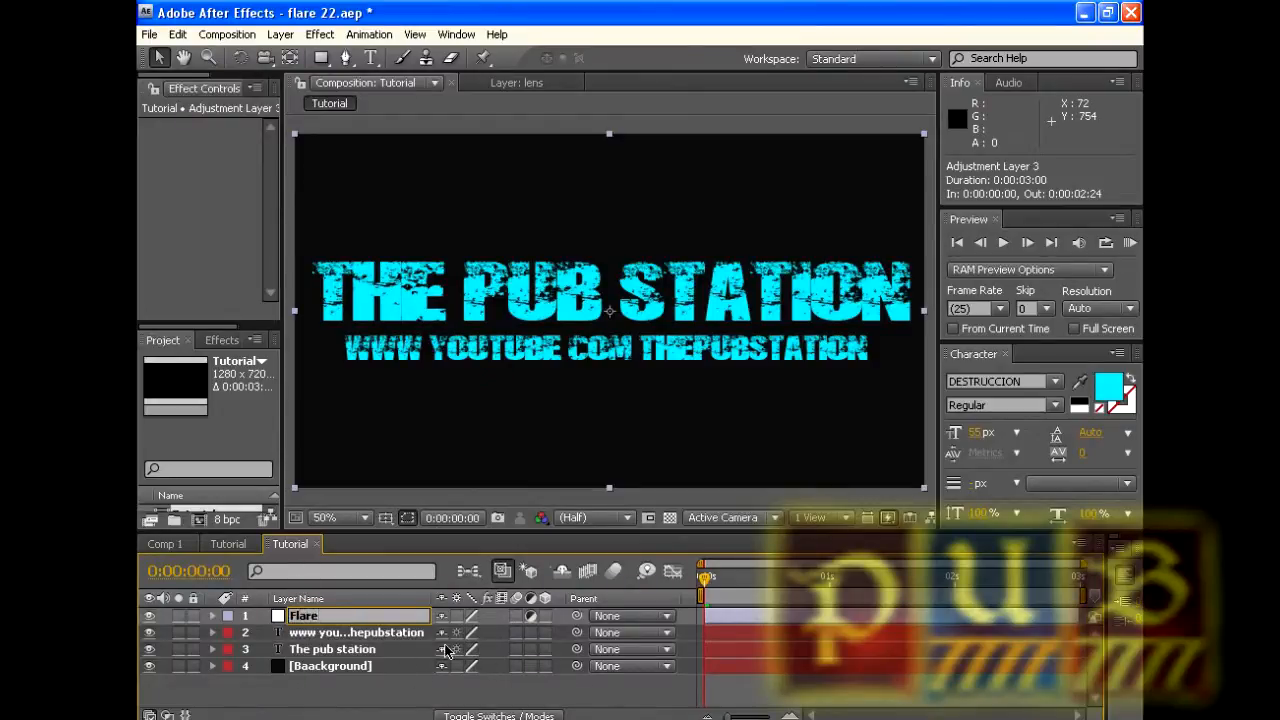
click(410, 687)
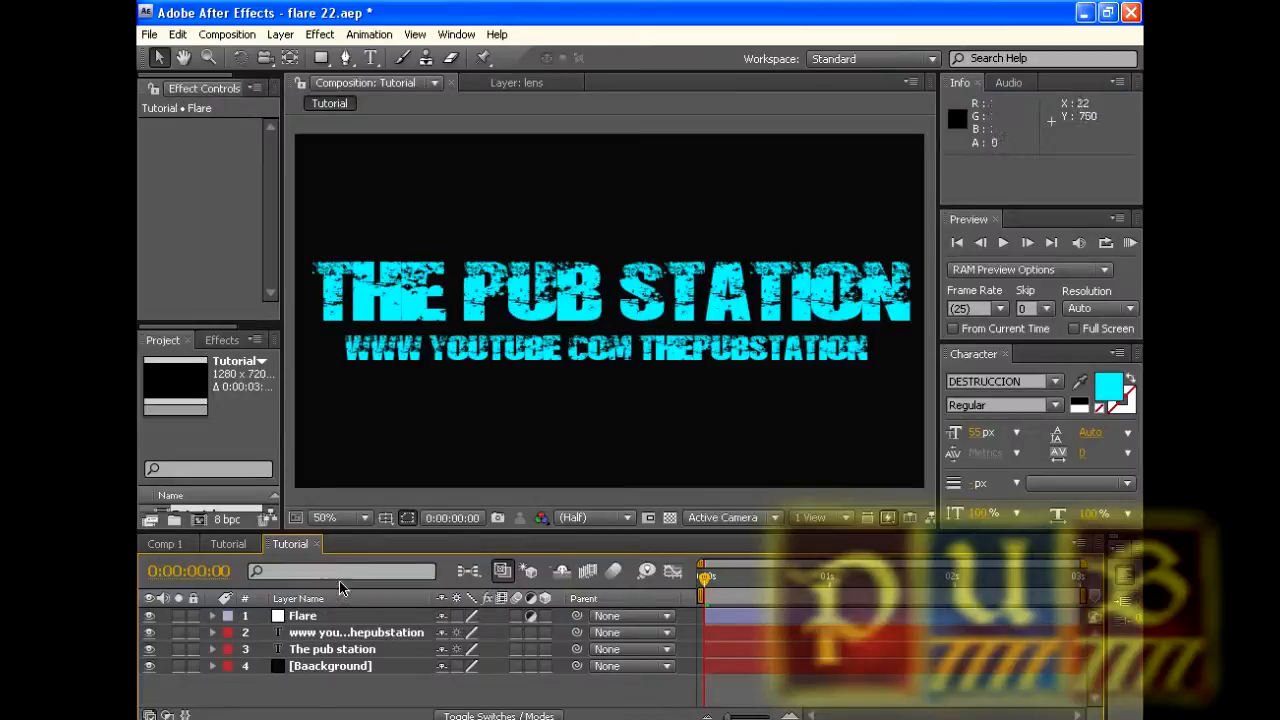
Enlarge the effects browser, search it for Lens Flare, and apply that effect to the Flare layer
drag(282, 391, 379, 391)
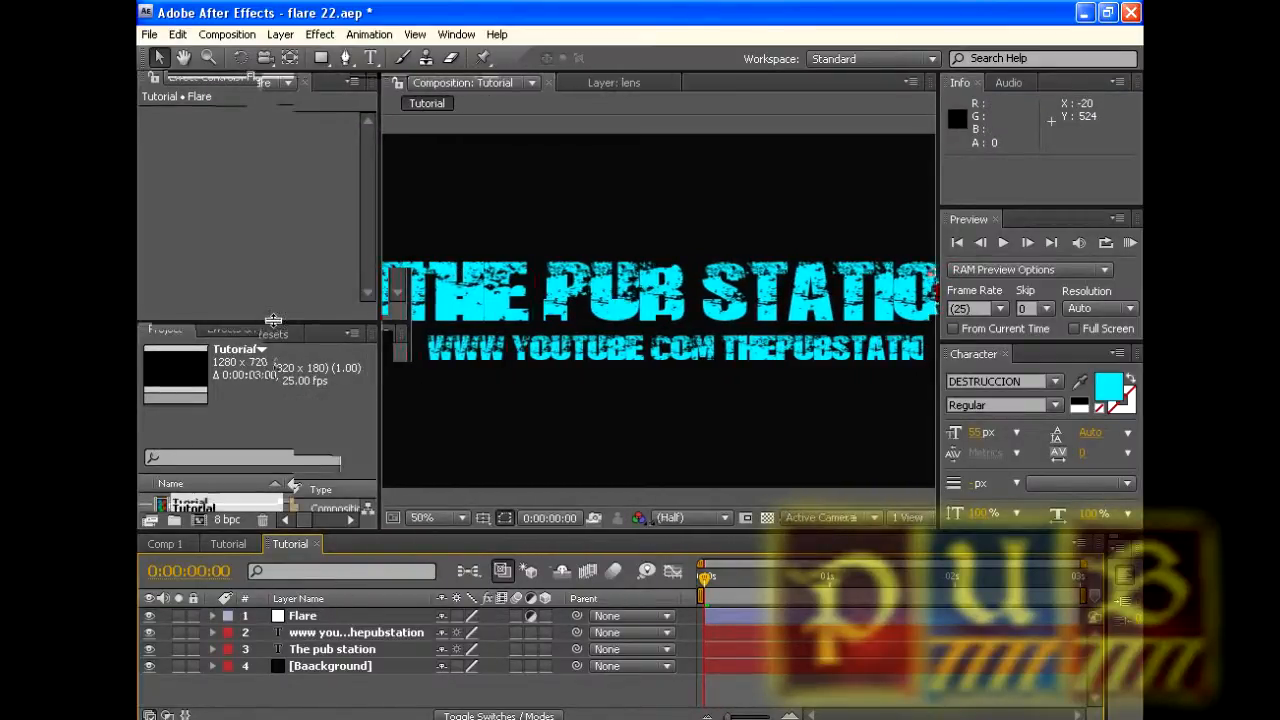
drag(273, 320, 271, 198)
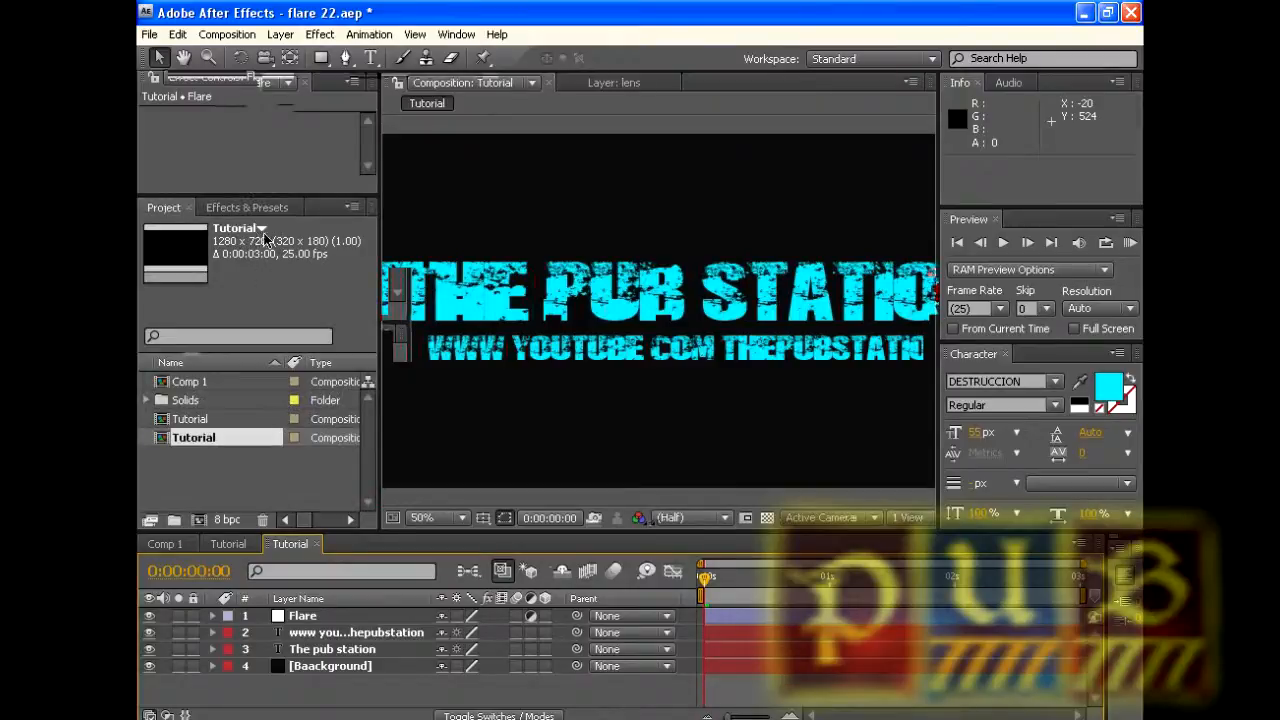
click(265, 205)
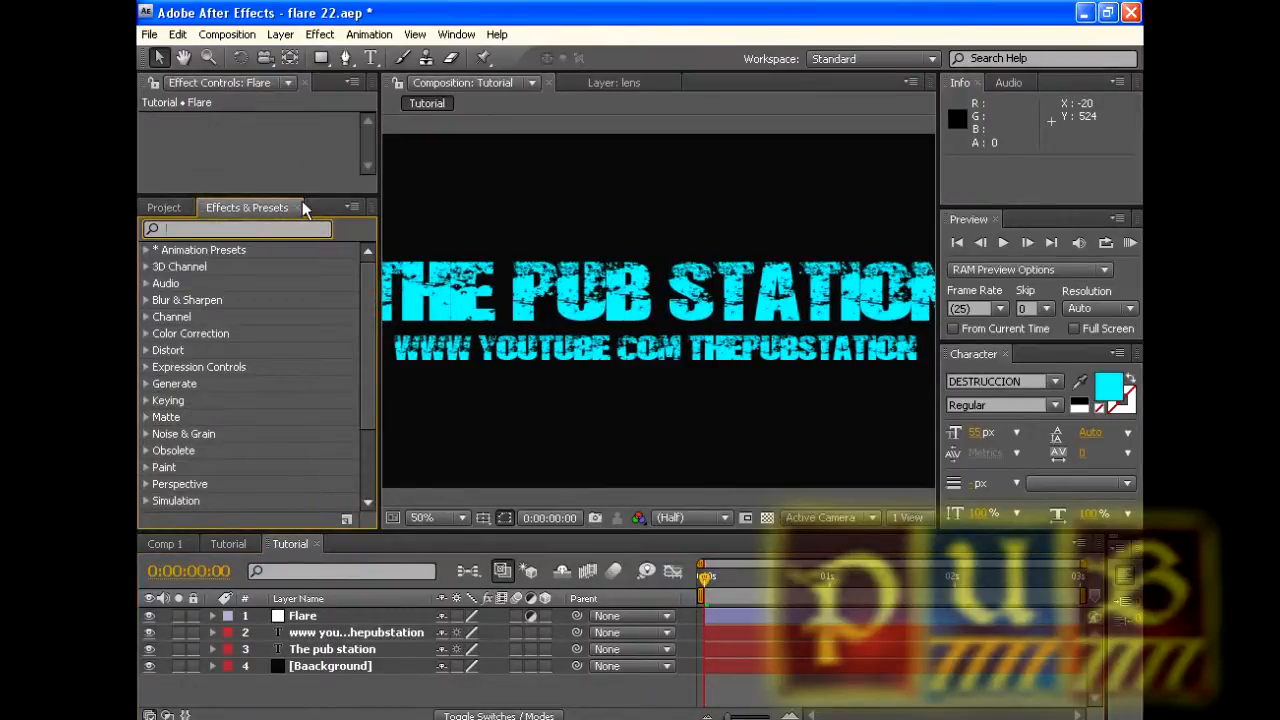
text(Lens Flare)
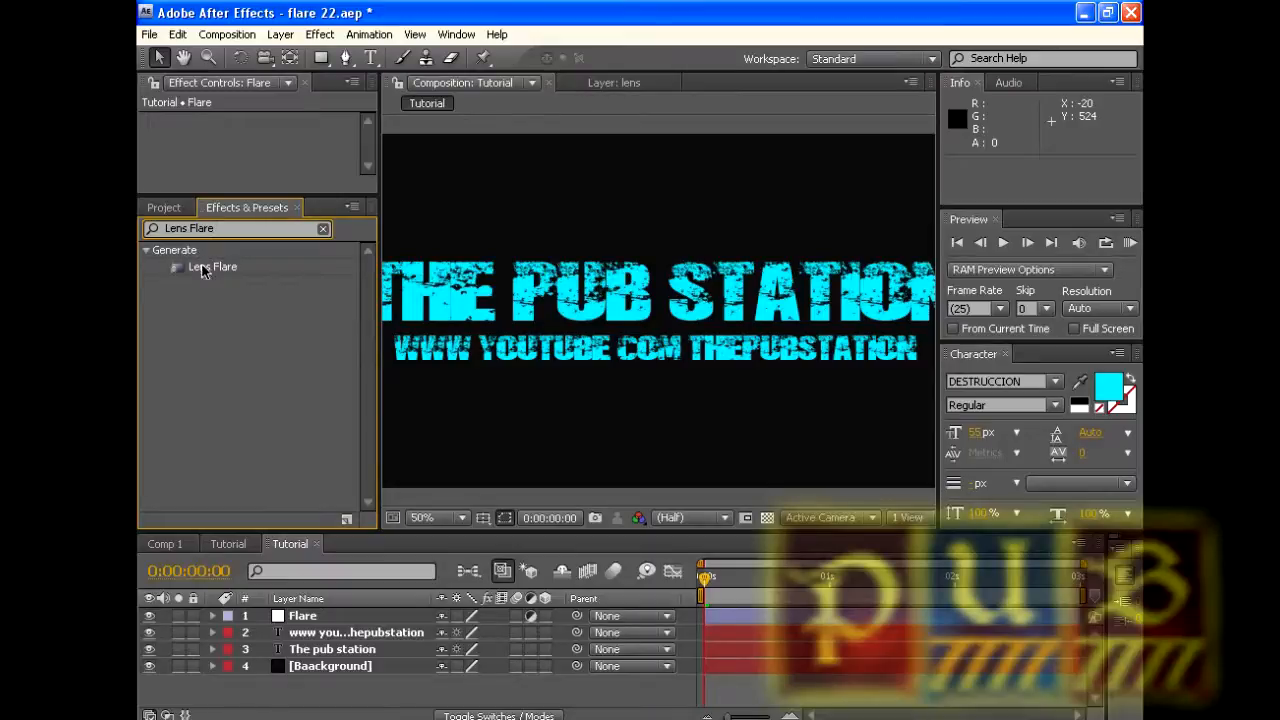
drag(195, 272, 299, 617)
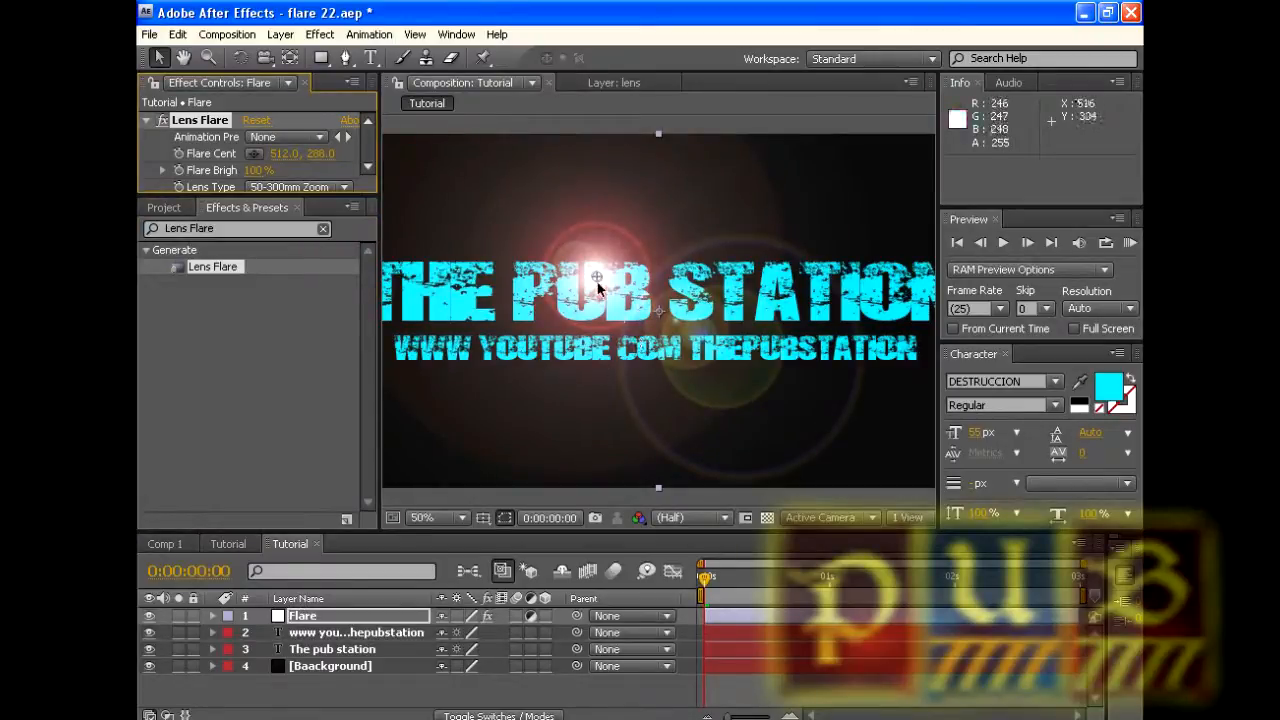
Move the lens flare's center over the beginning of the web address, at about 250, 396
drag(607, 280, 466, 336)
key(comma)
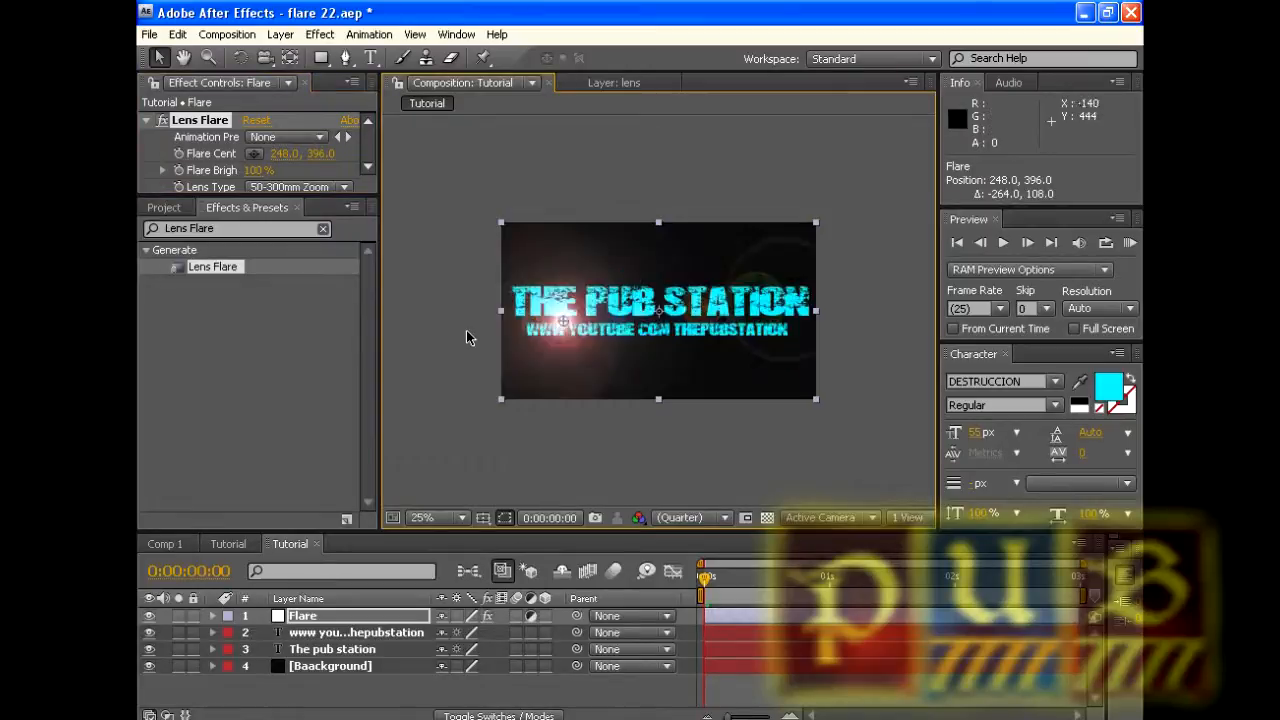
key(period)
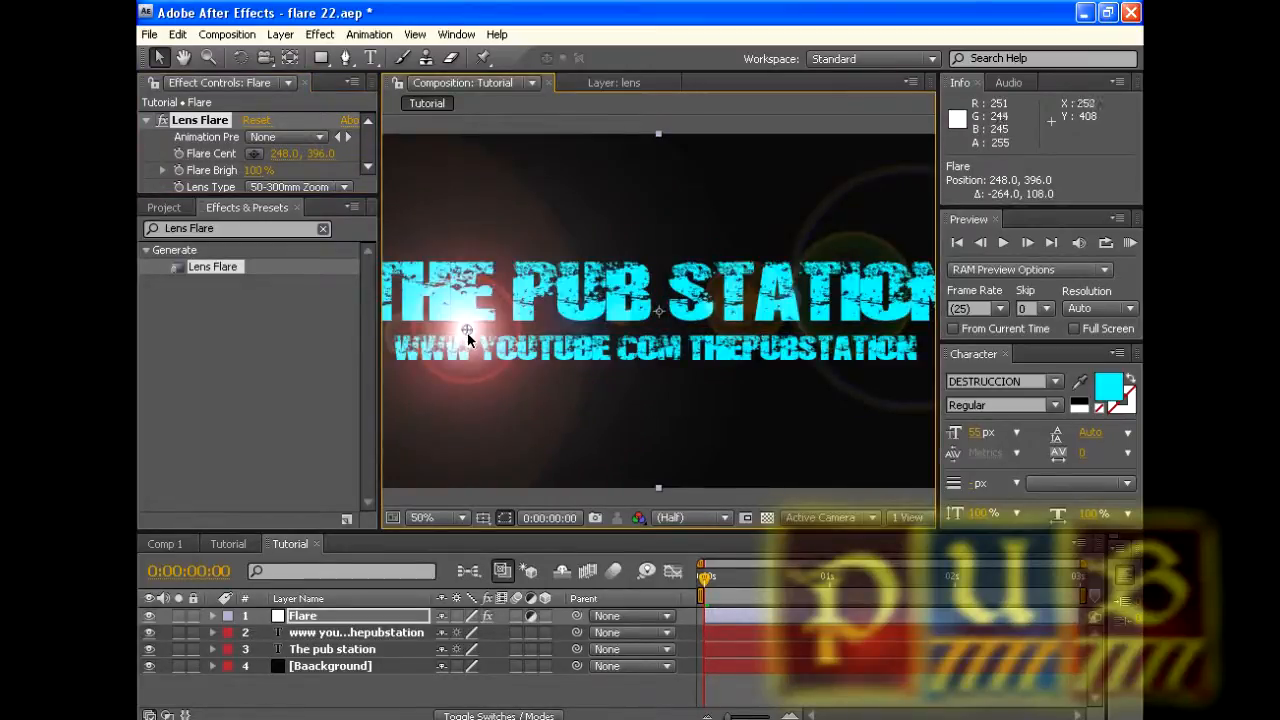
drag(467, 332, 467, 331)
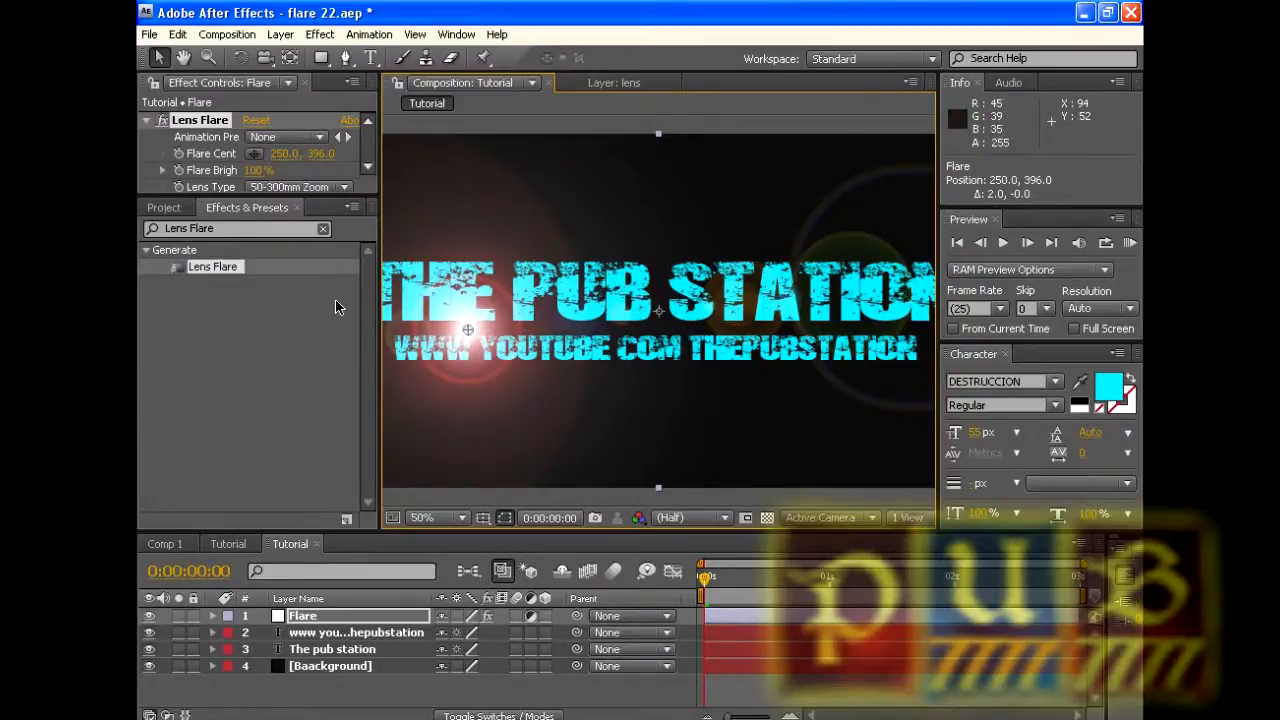
Draw a rectangular mask about 1256 by 154 px around the web address on its text layer and expand the mask's properties
key(comma)
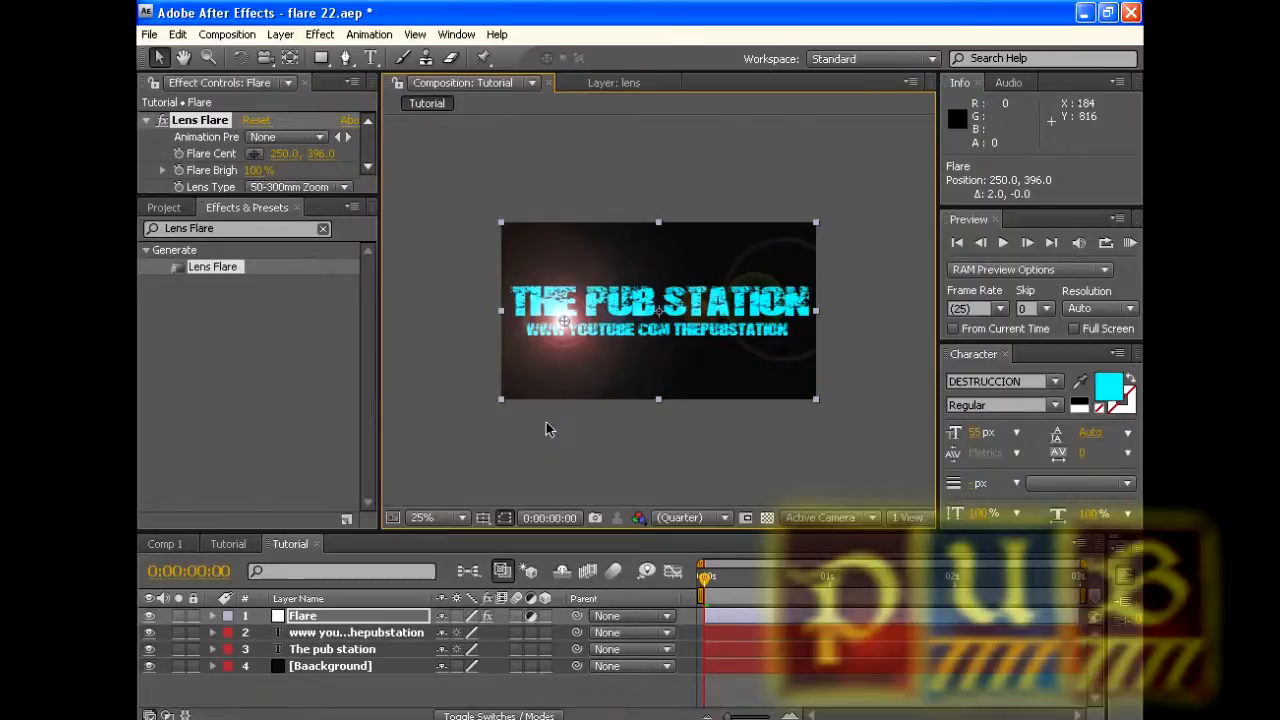
click(338, 632)
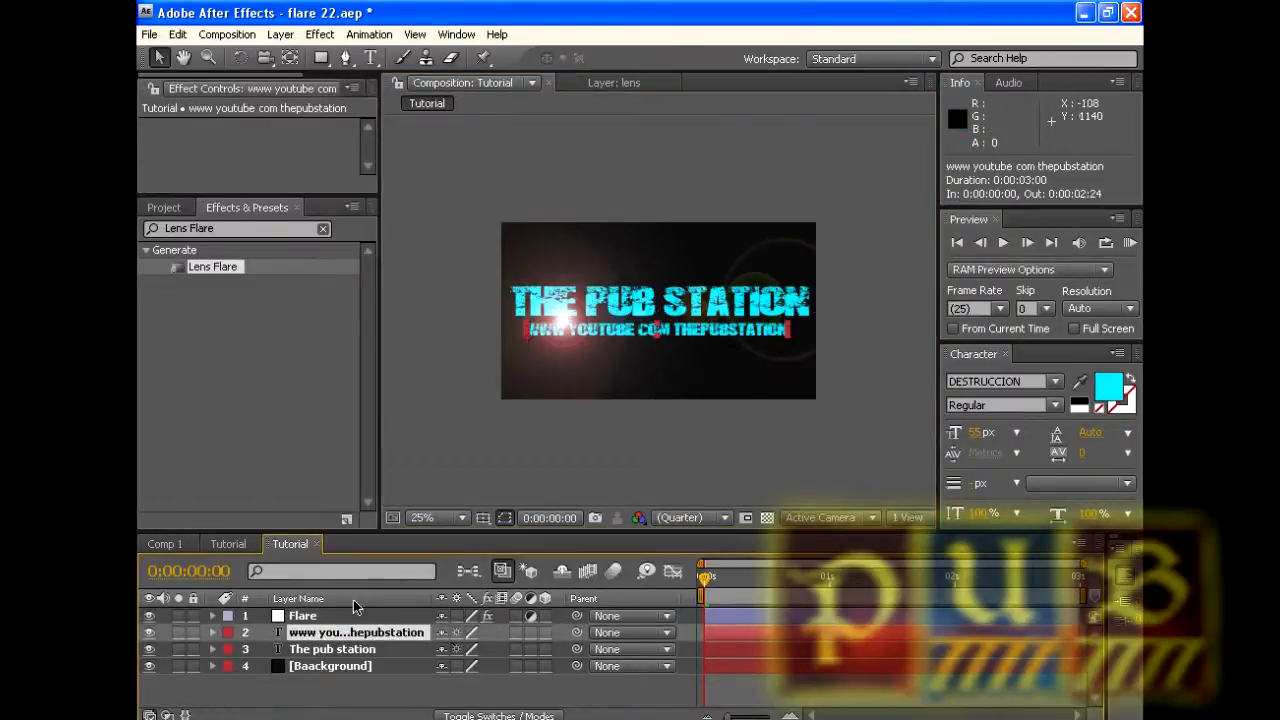
click(321, 58)
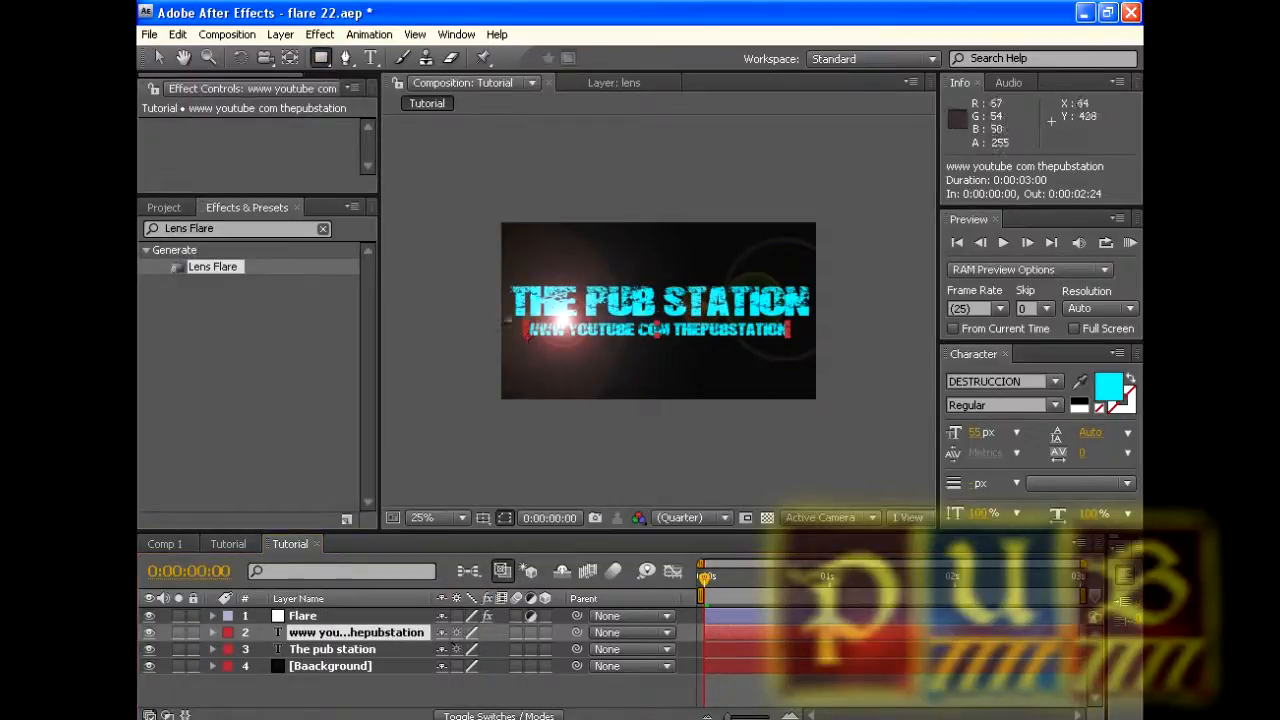
mouse_move(505, 310)
mouse_down()
mouse_move(530, 336)
mouse_move(834, 348)
mouse_move(814, 351)
mouse_up()
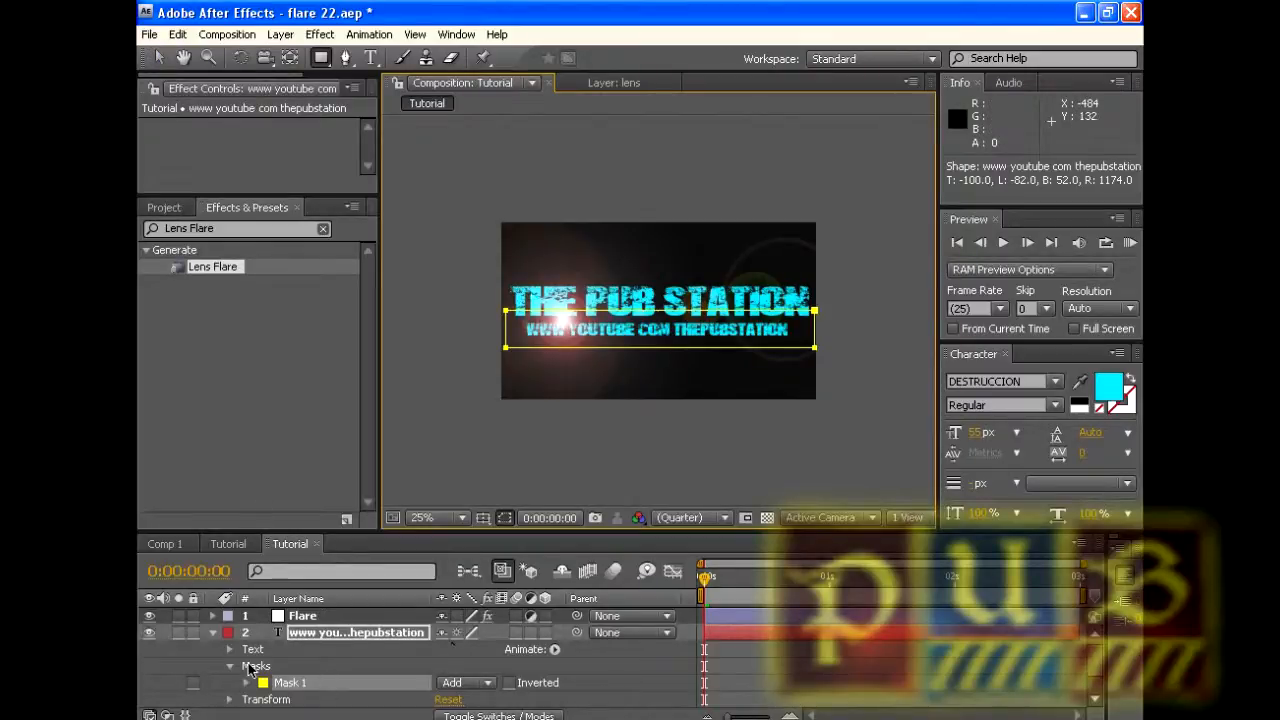
scroll(312, 659, down, 1)
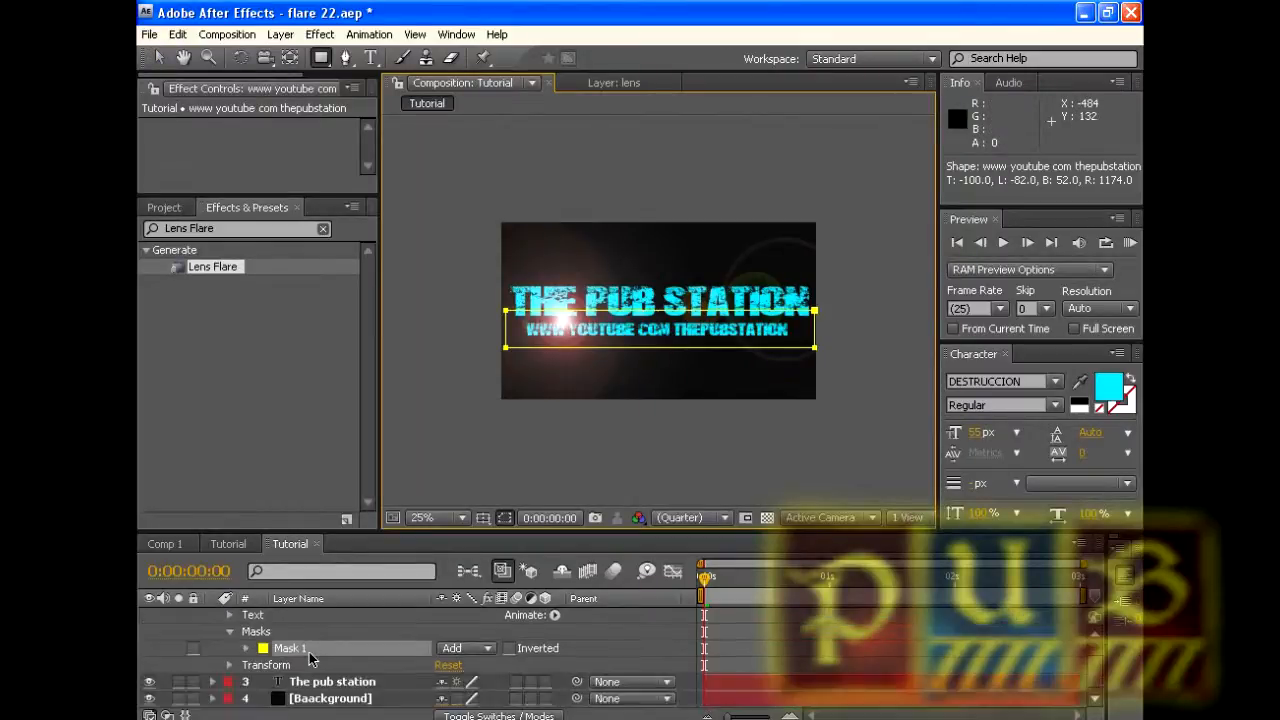
click(248, 651)
scroll(400, 650, down, 1)
scroll(410, 652, up, 1)
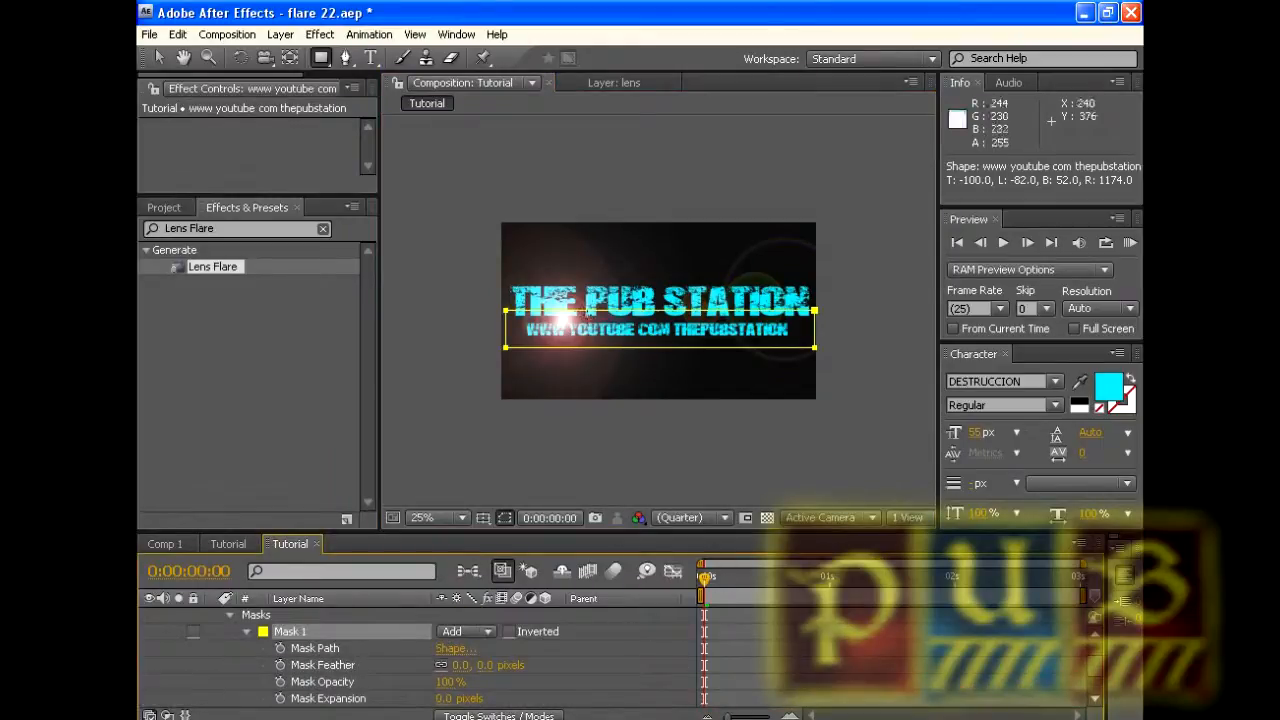
Shift the web address mask horizontally until it lies beyond the frame's left edge, and keyframe its Mask Path at 0:00:00:00
click(157, 60)
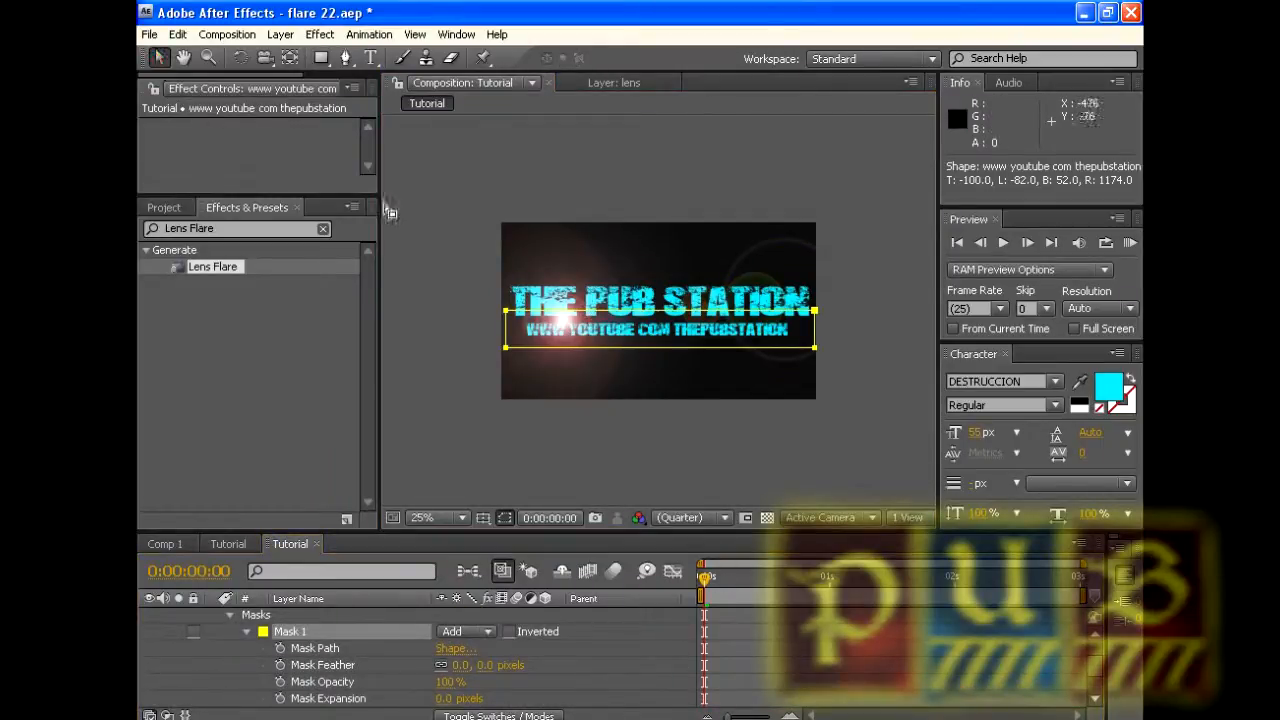
drag(537, 310, 340, 314)
key(comma)
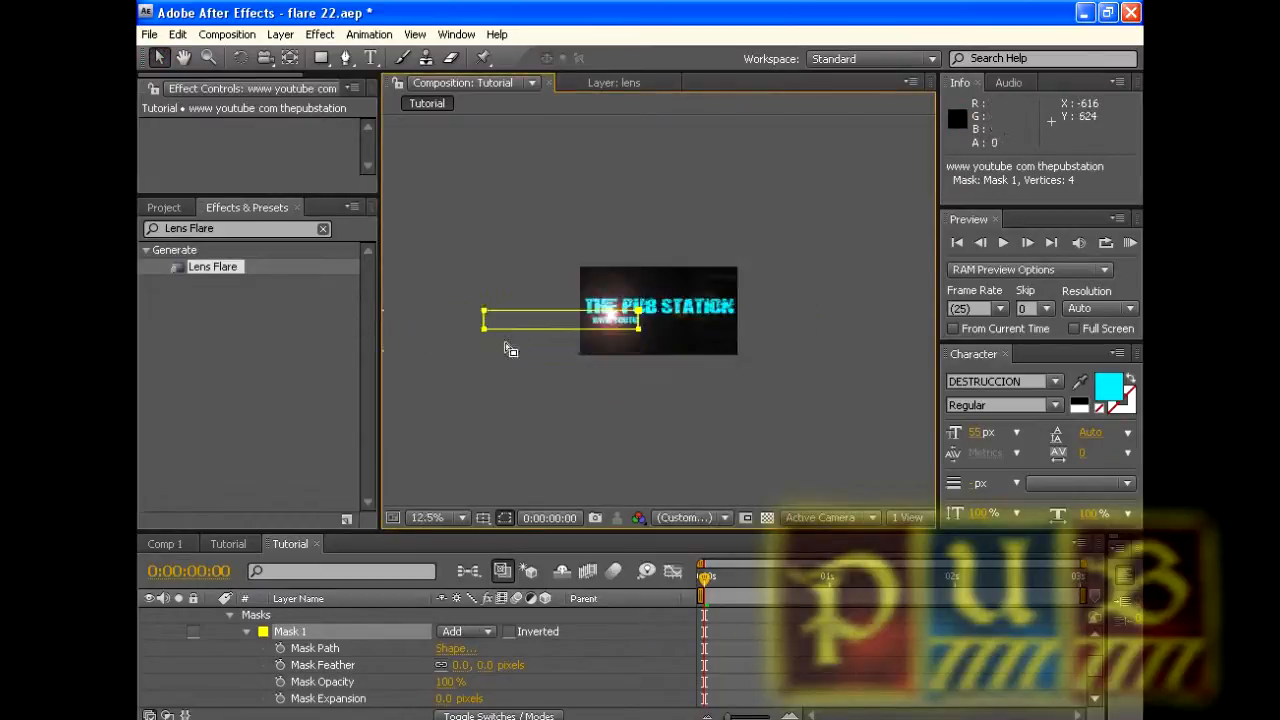
drag(537, 312, 446, 316)
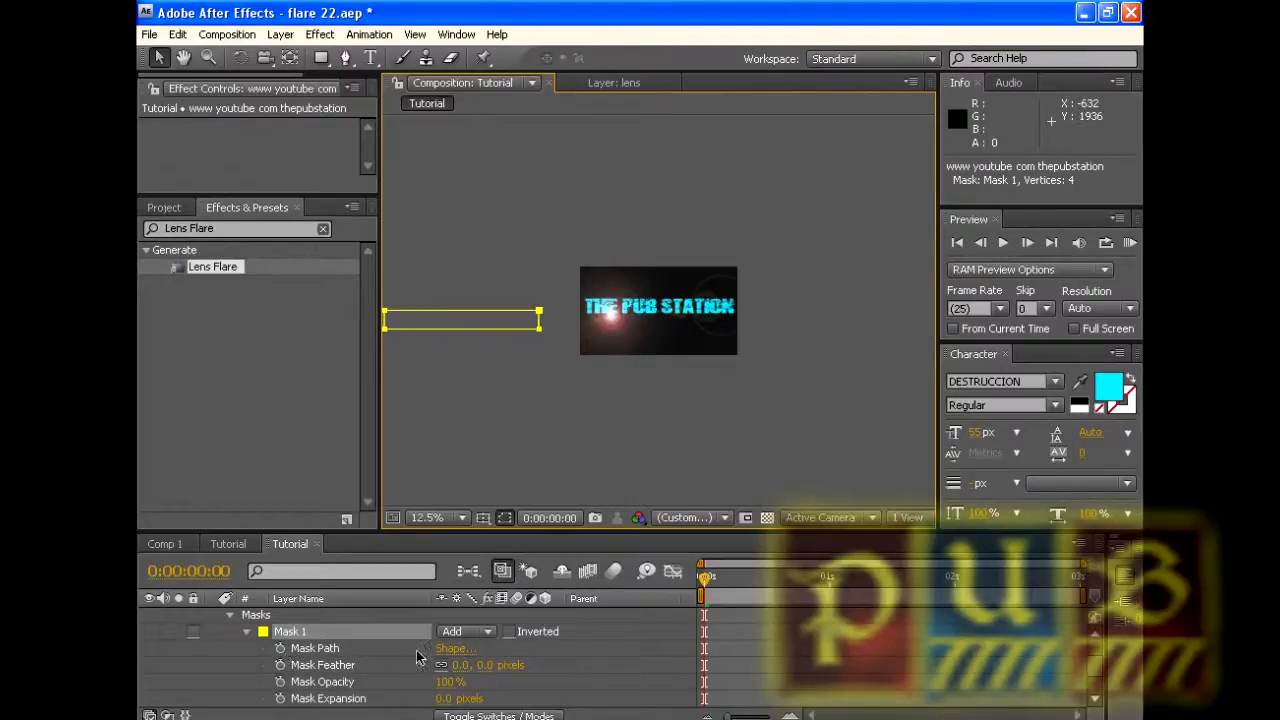
click(280, 648)
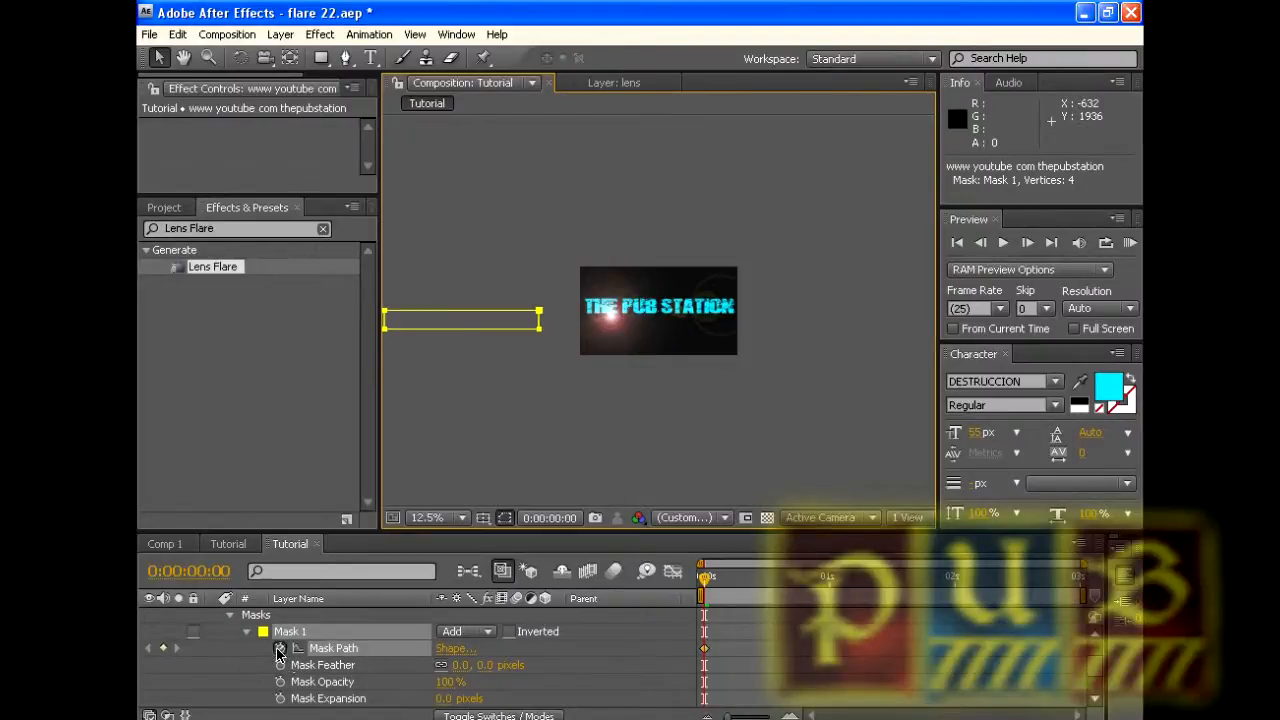
At 0:00:01:00, move the mask back over the whole web address to keyframe the reveal, and preview the animation
drag(708, 585, 828, 585)
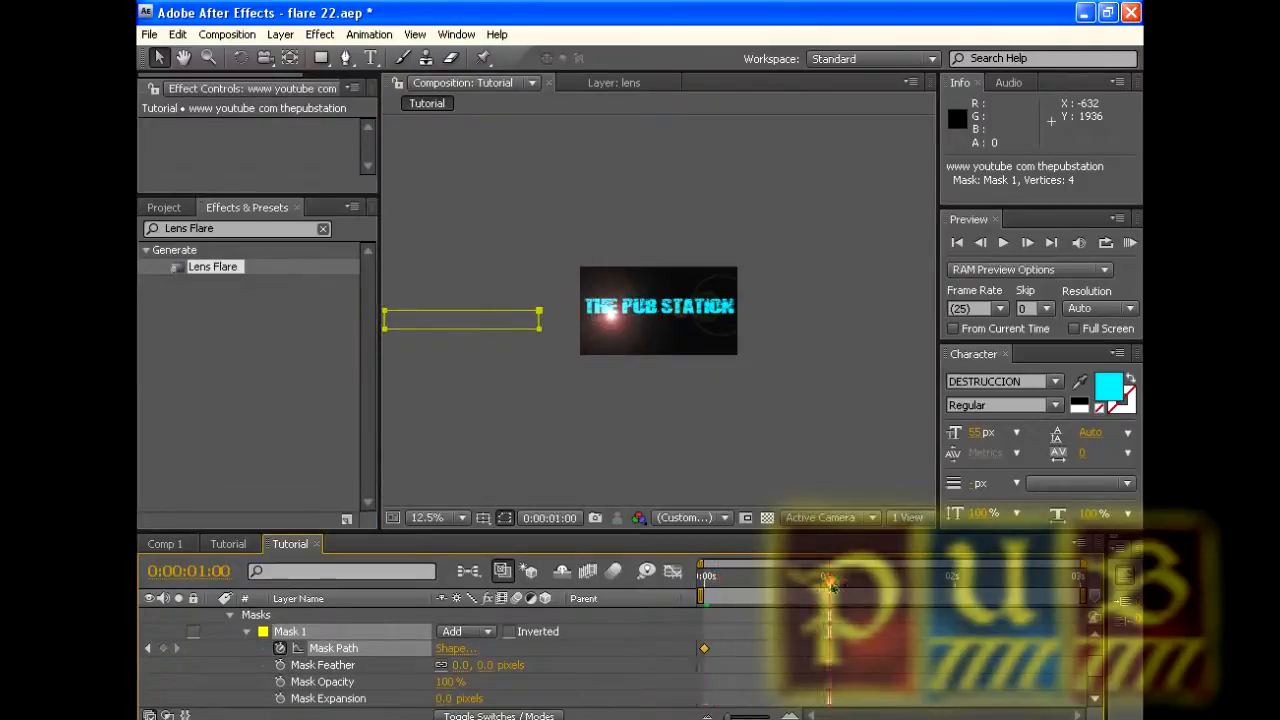
drag(469, 318, 667, 318)
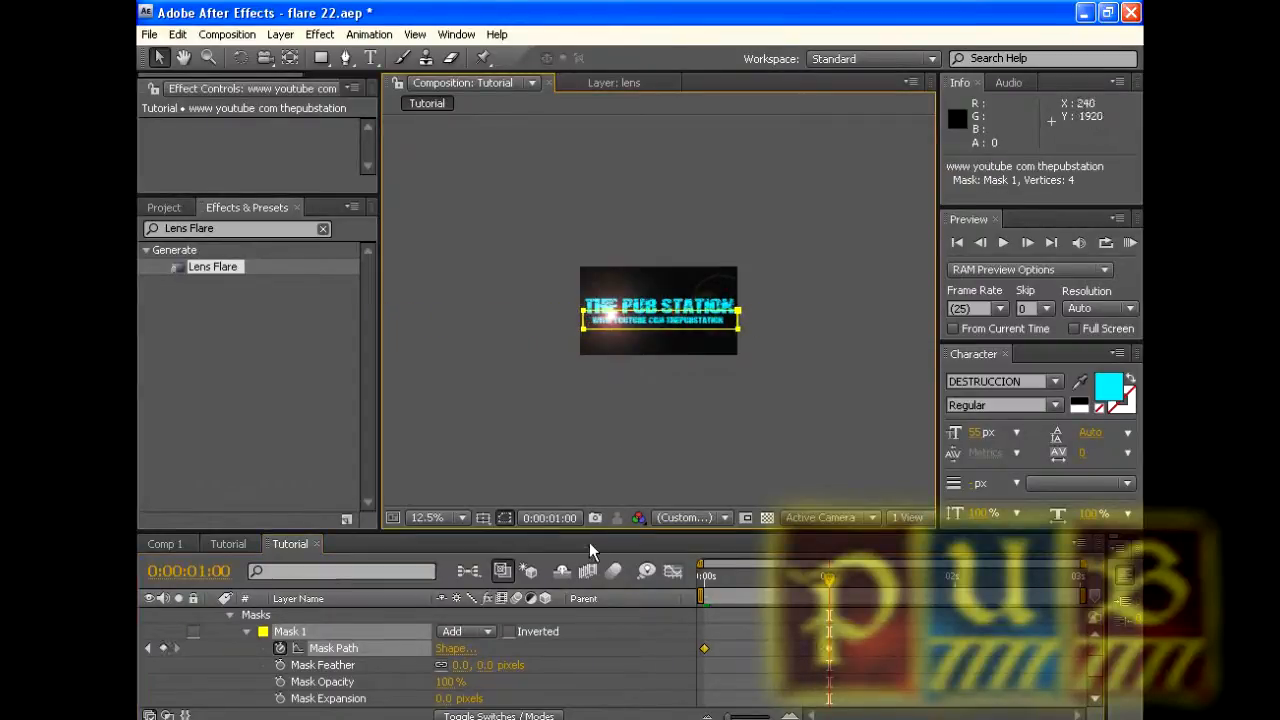
drag(828, 577, 684, 586)
key(space)
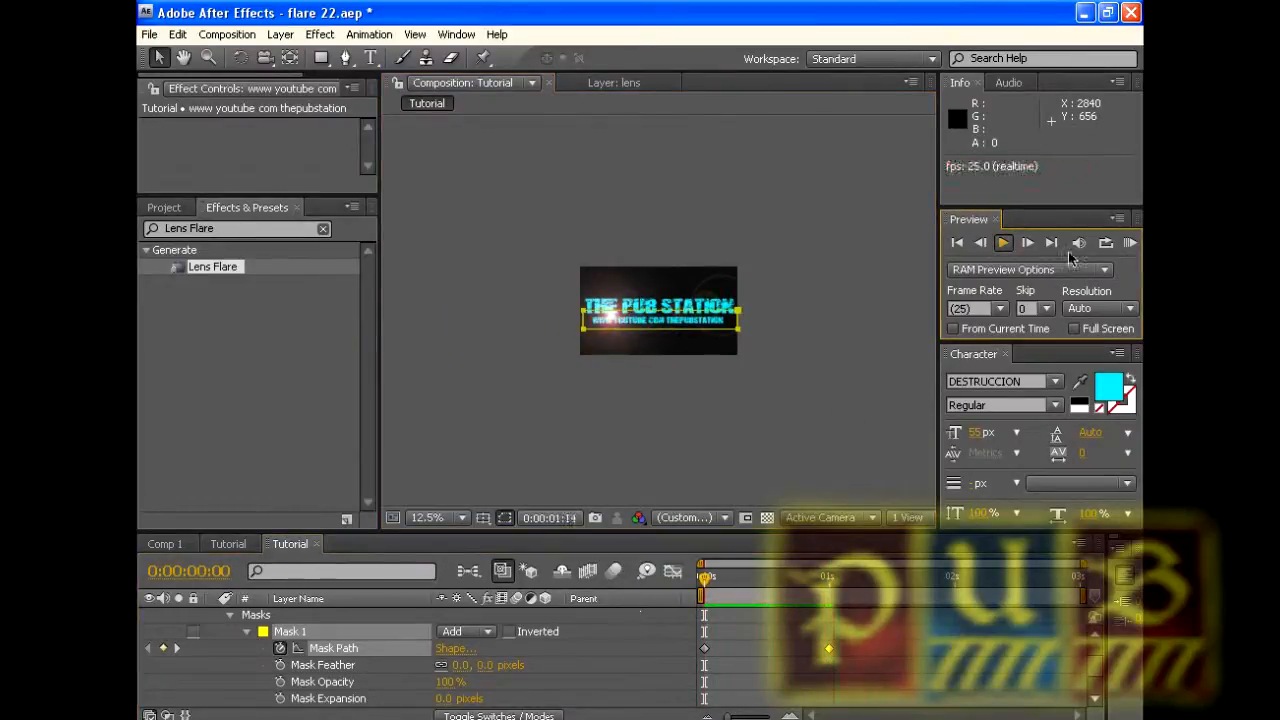
Return to 0:00:00:00 and keyframe the web address mask's feather at 250 pixels
drag(981, 581, 705, 613)
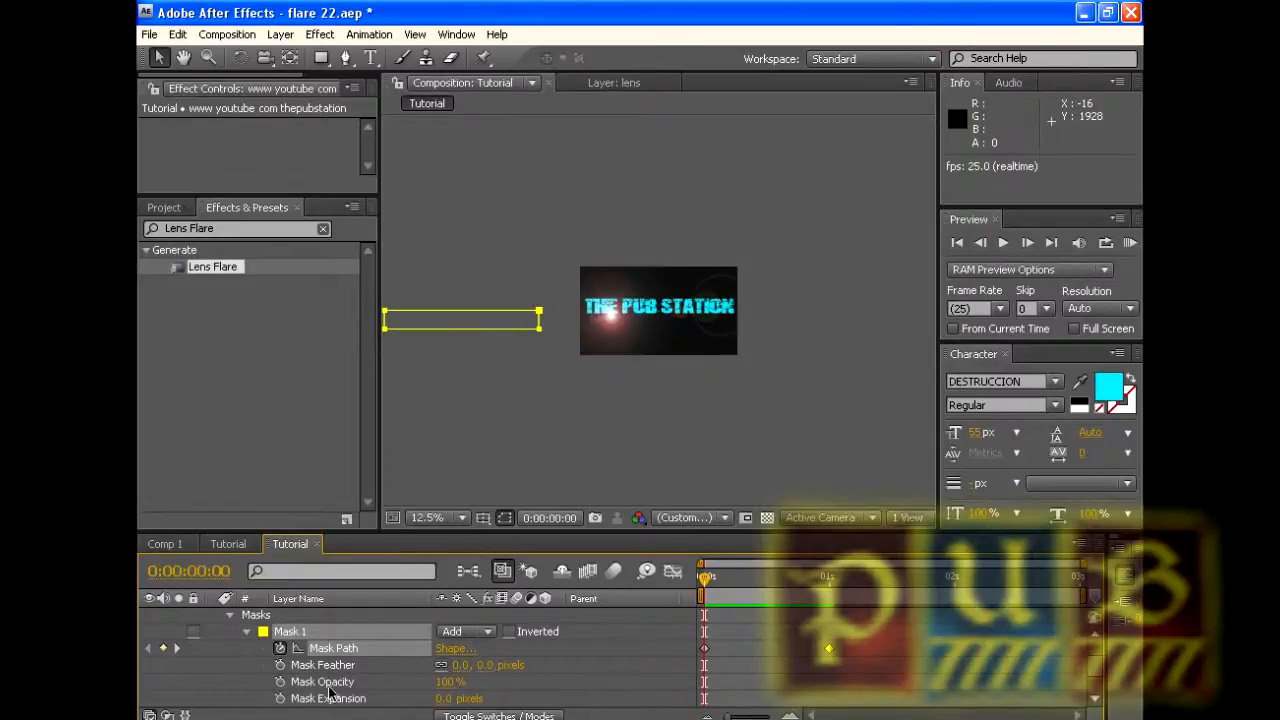
click(280, 665)
click(462, 666)
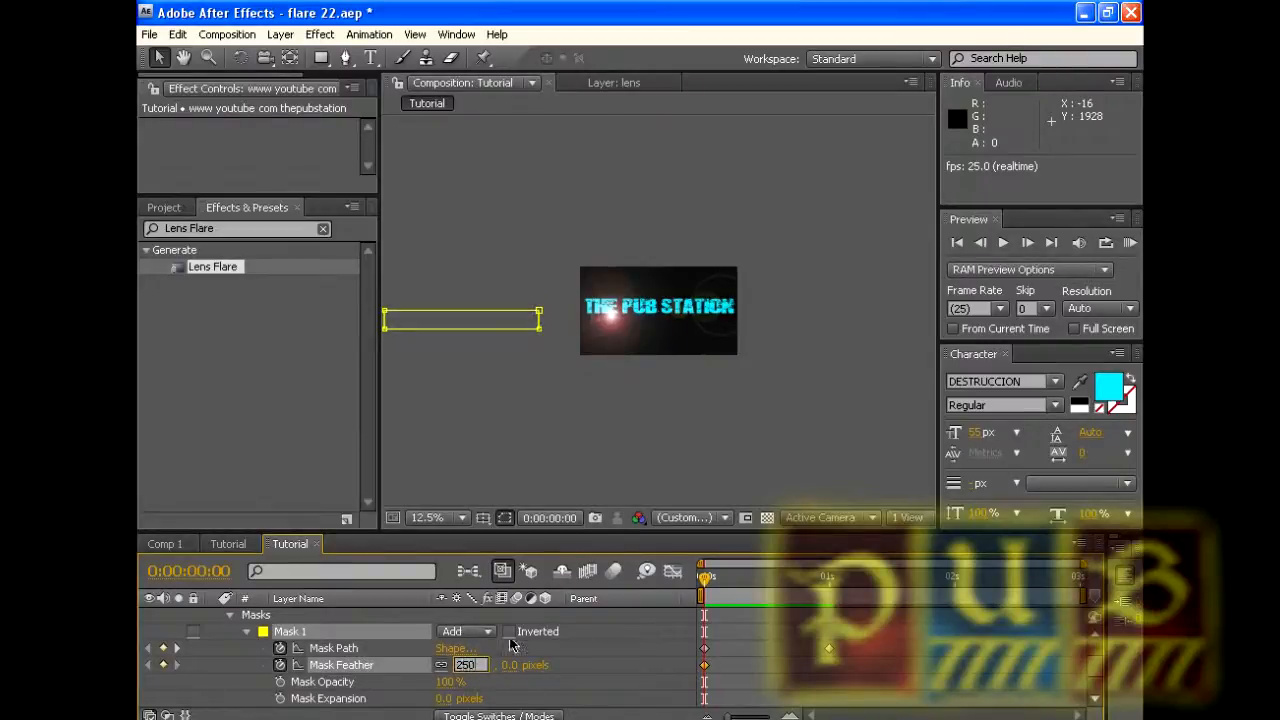
click(446, 466)
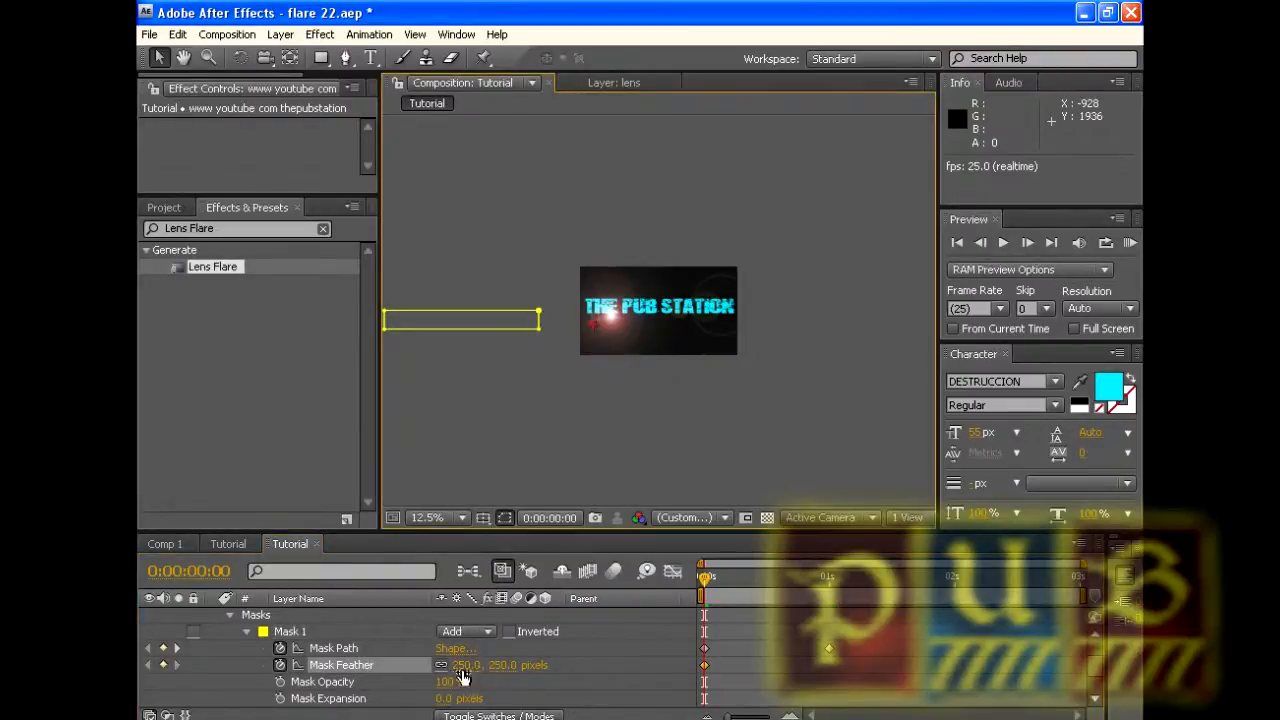
At 0:00:01:04, keyframe the web address mask's feather at 0 pixels and preview the animation
drag(705, 583, 838, 585)
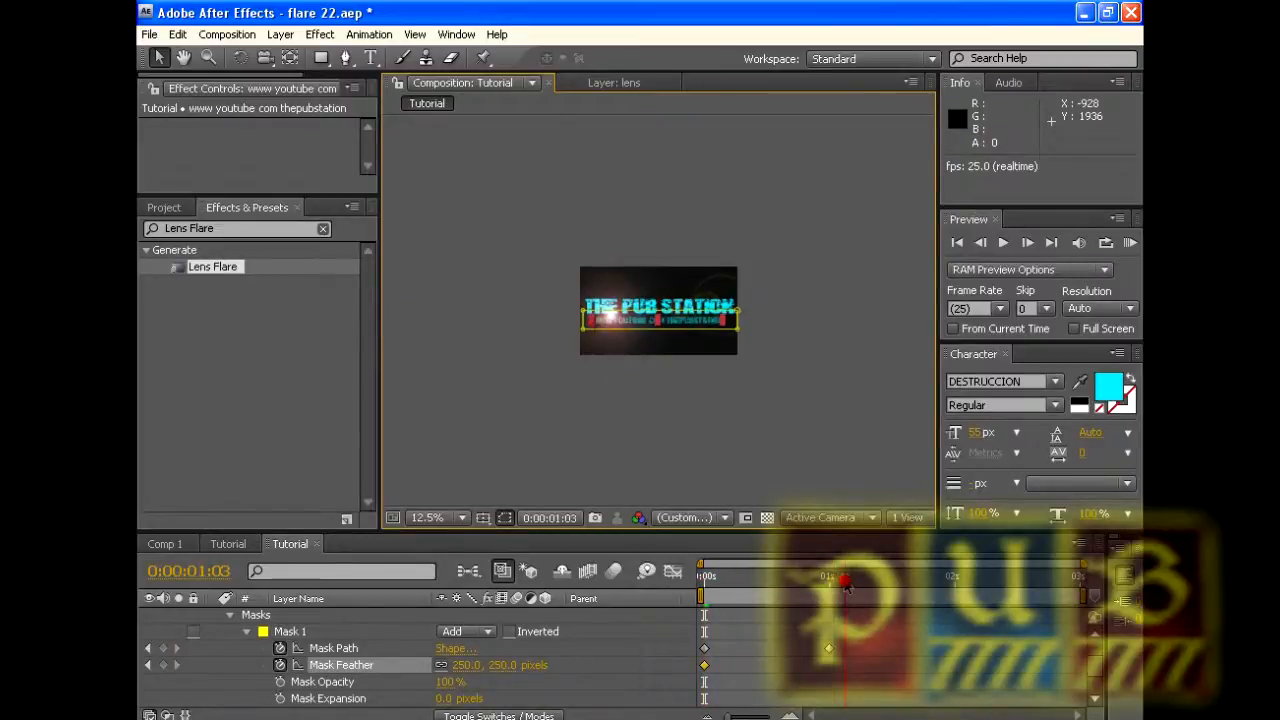
click(850, 583)
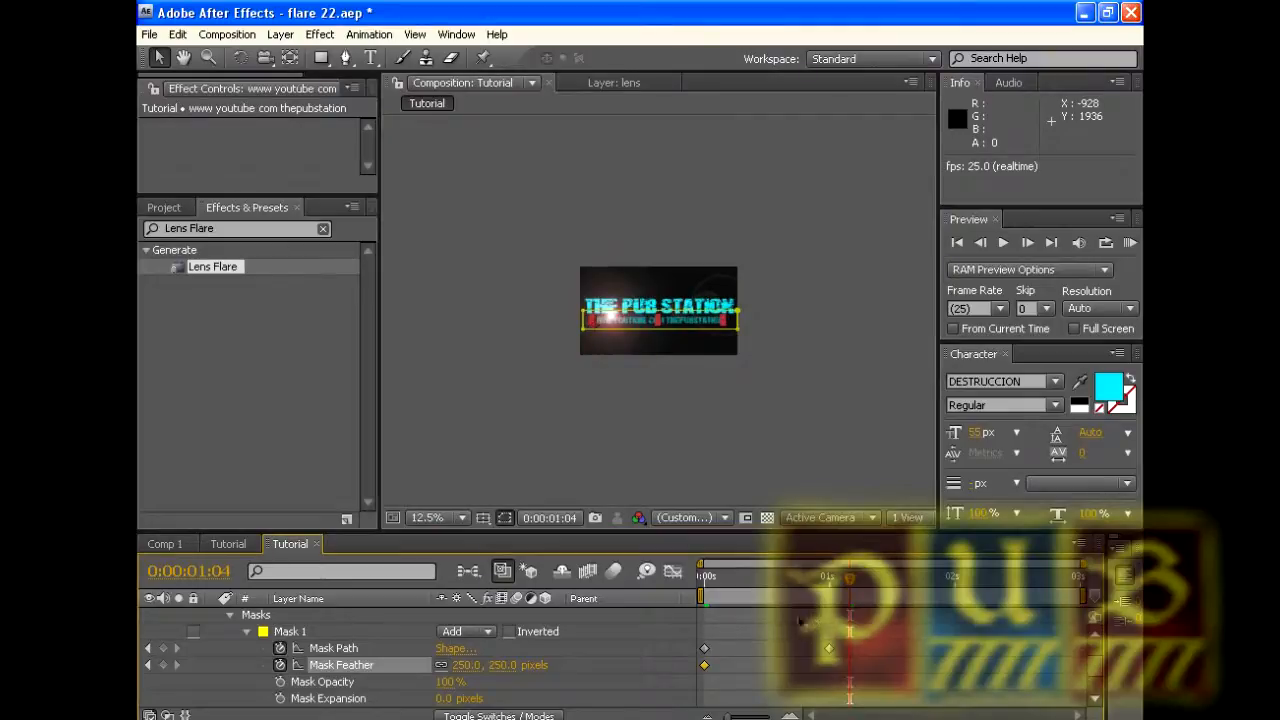
click(465, 666)
text(0)
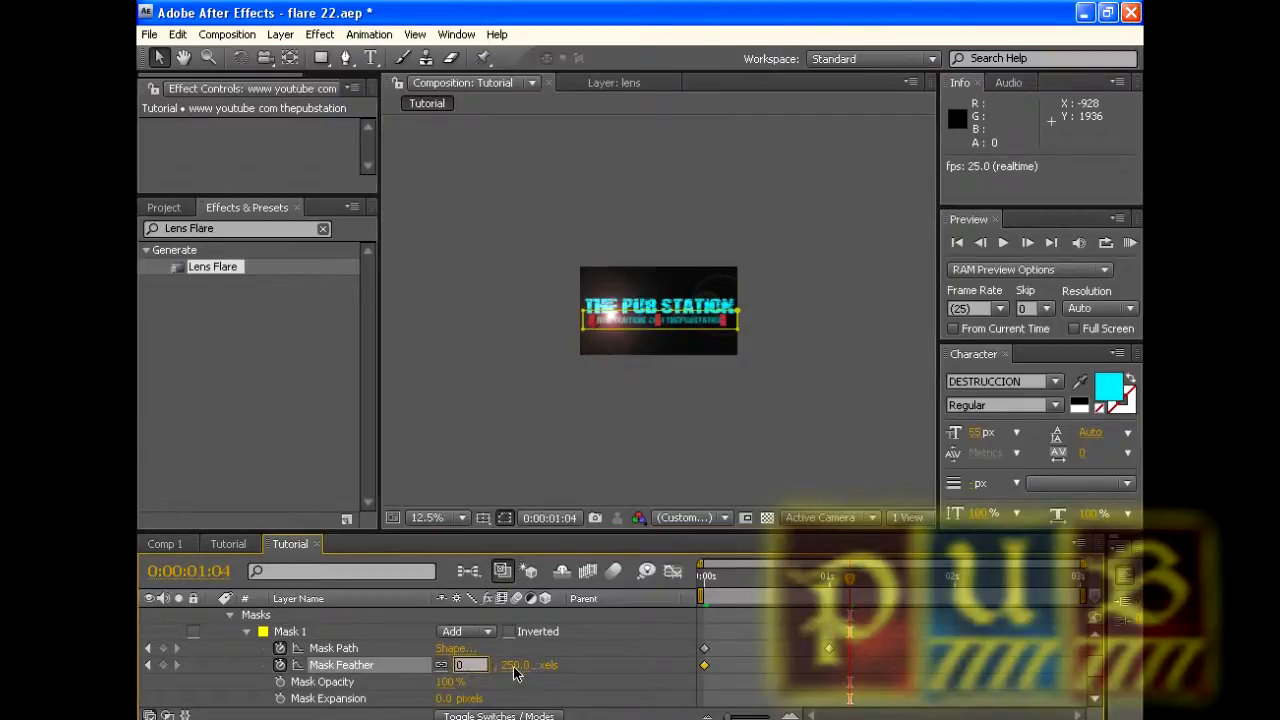
key(Return)
key(KP_0)
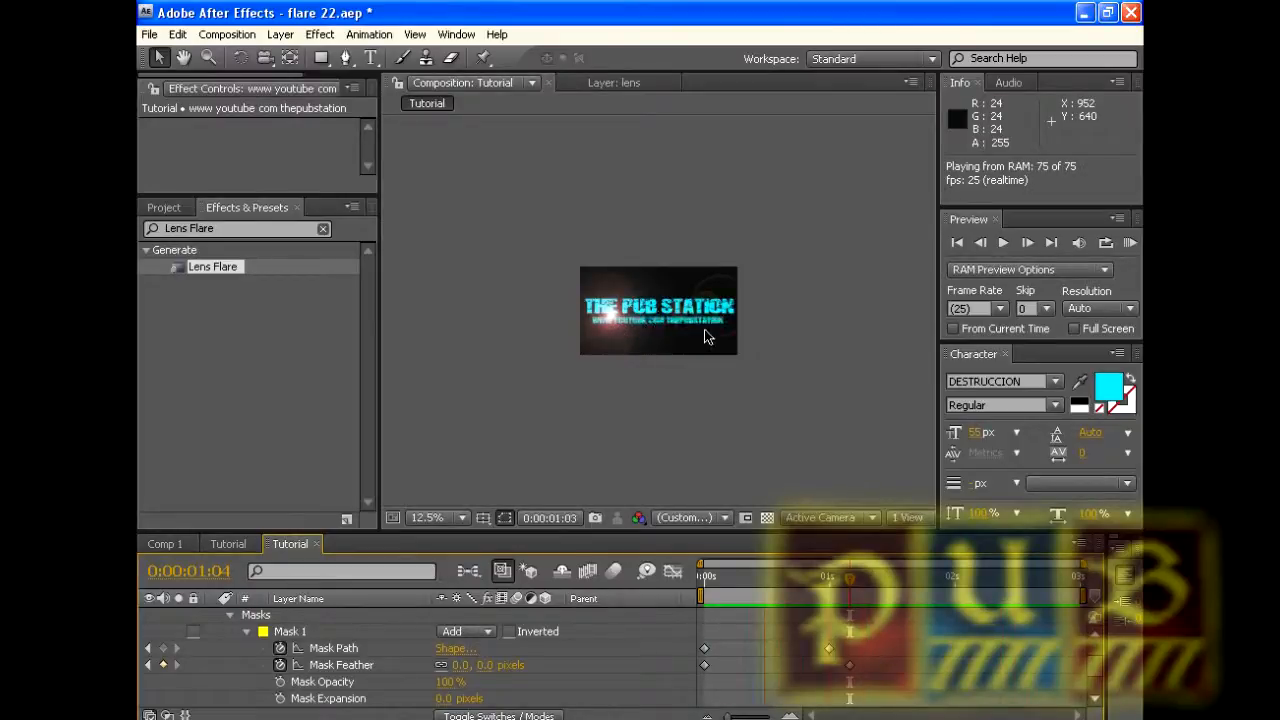
click(1005, 243)
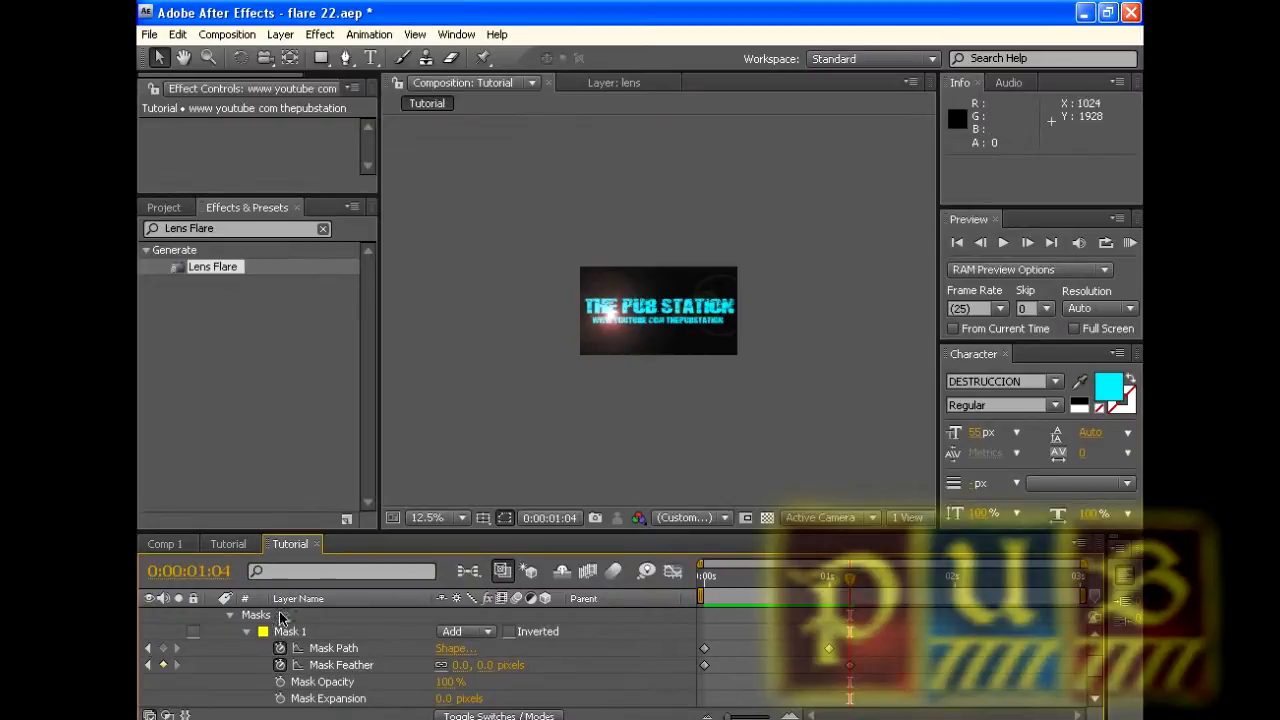
Collapse the web address layer and draw a rectangular mask about 1345 by 315 px around the title on The pub station layer
scroll(236, 641, up, 1)
click(212, 633)
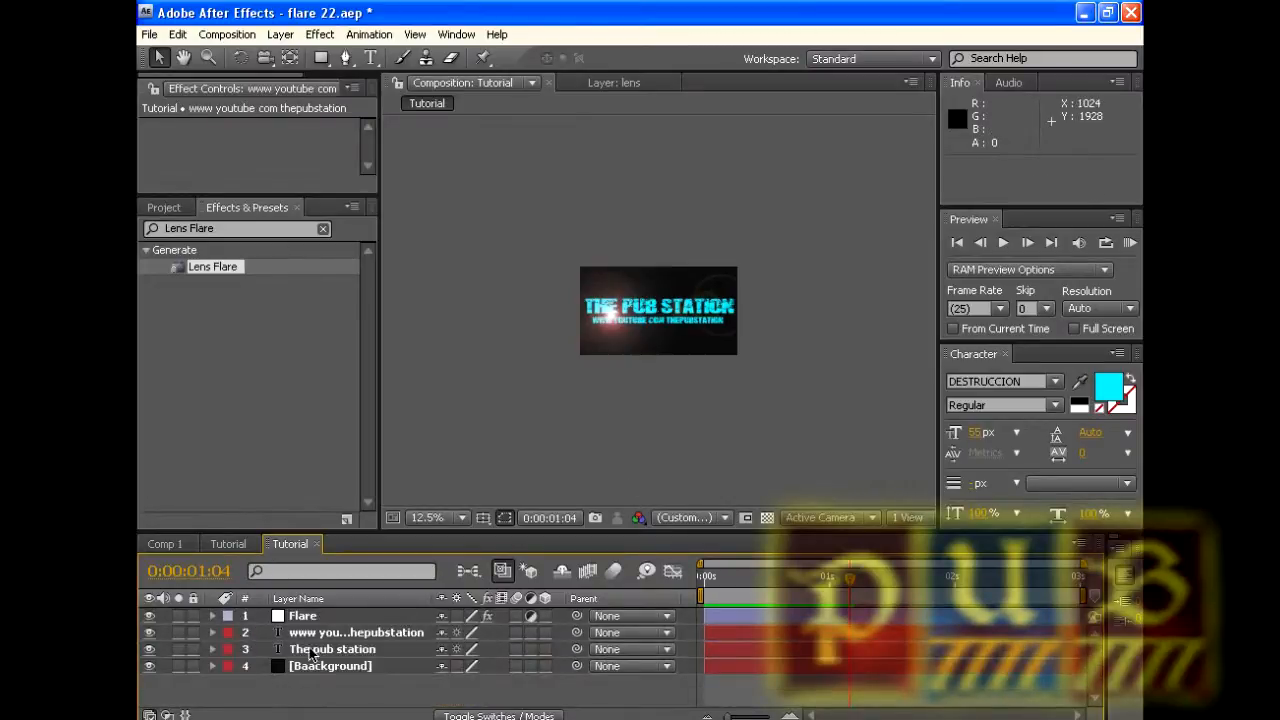
click(312, 654)
click(321, 58)
drag(568, 281, 755, 323)
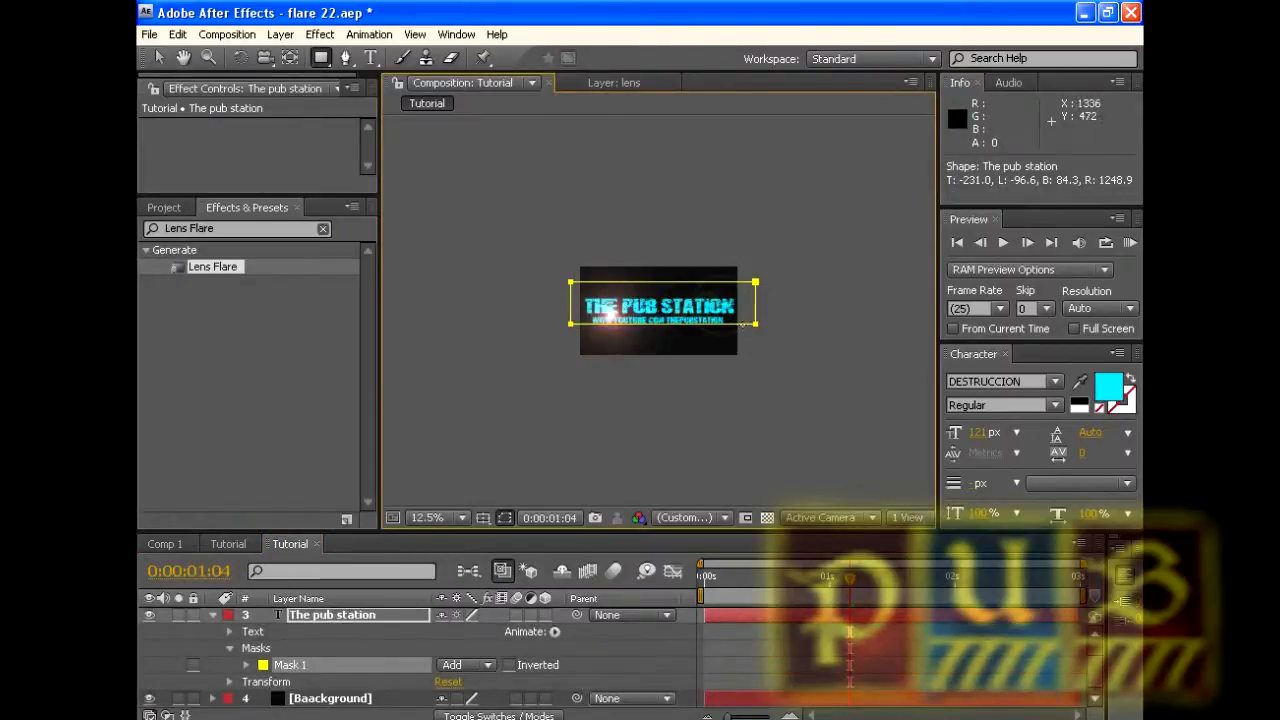
Keyframe the title mask's path from above the frame at 0:00:00:00 to over the whole title at 0:00:01:00
click(158, 58)
drag(637, 277, 631, 205)
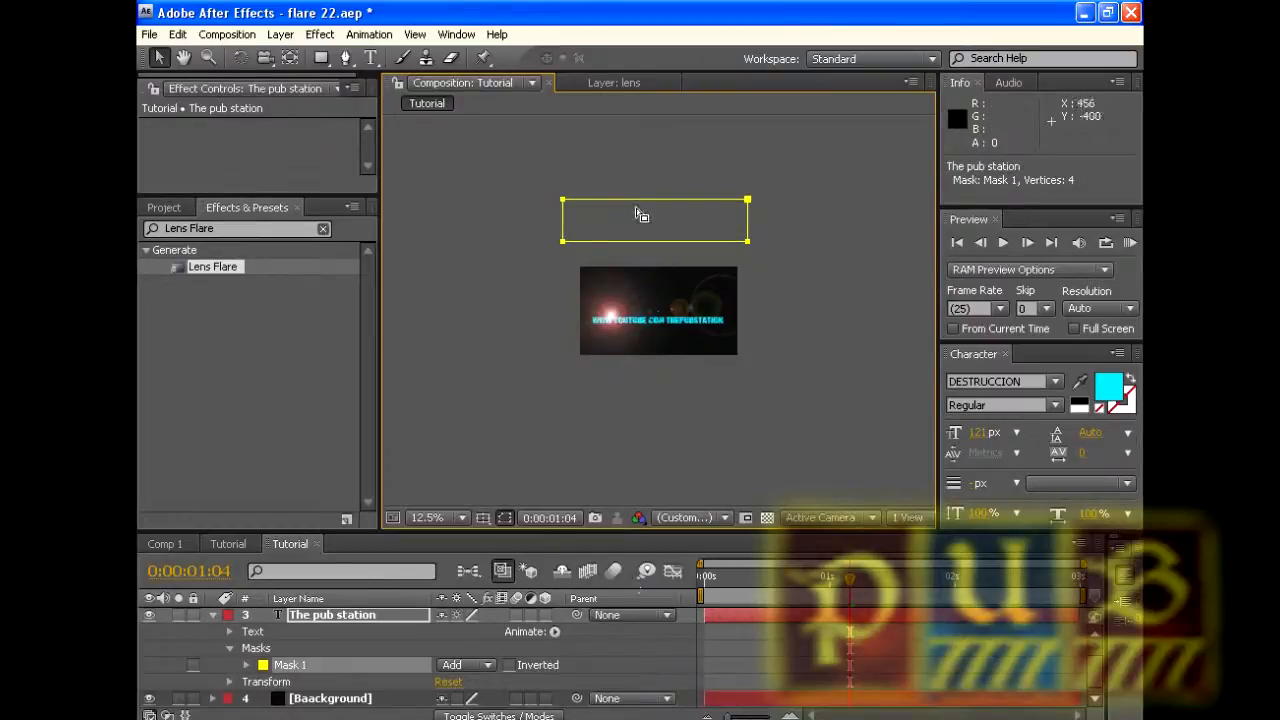
drag(854, 583, 665, 586)
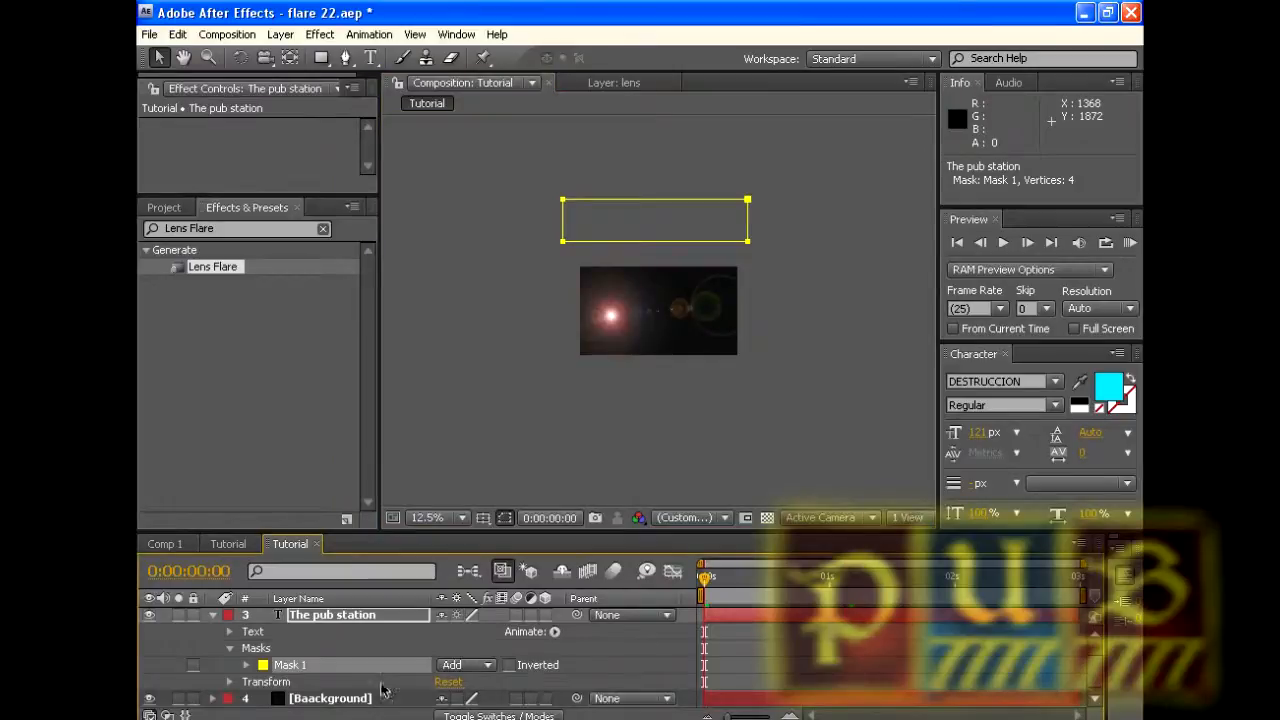
click(247, 666)
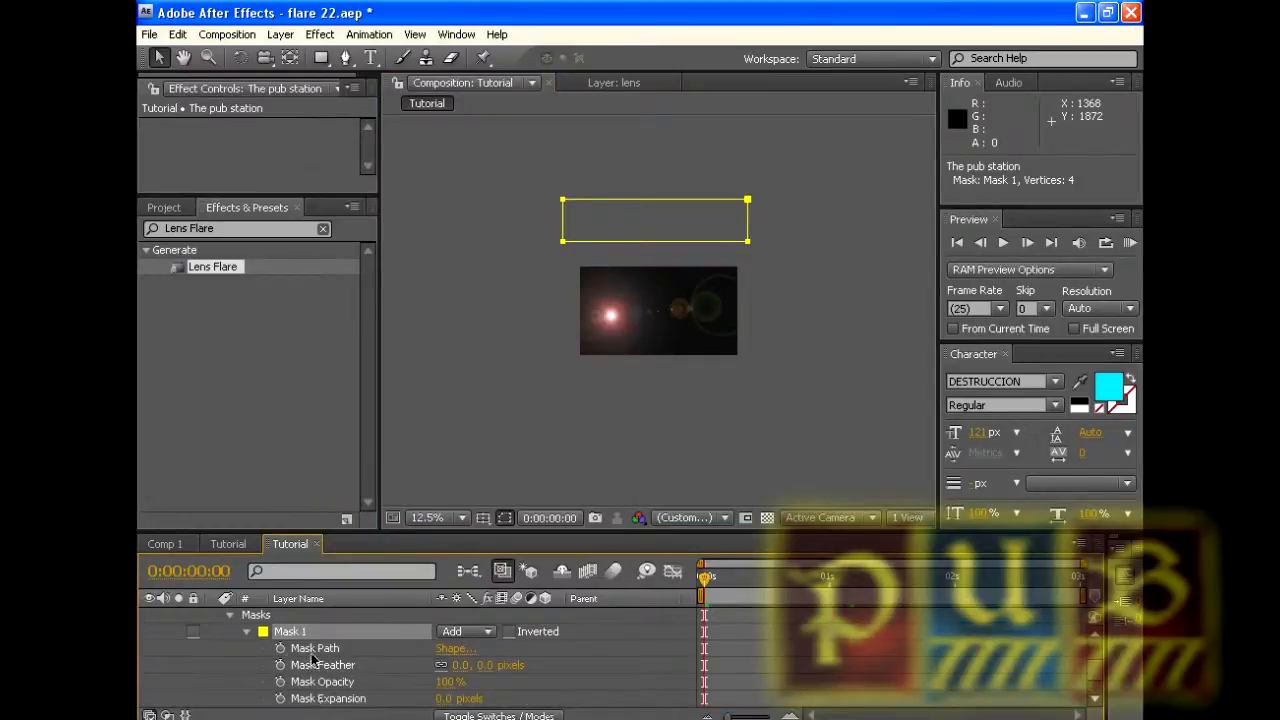
click(280, 648)
drag(705, 576, 829, 590)
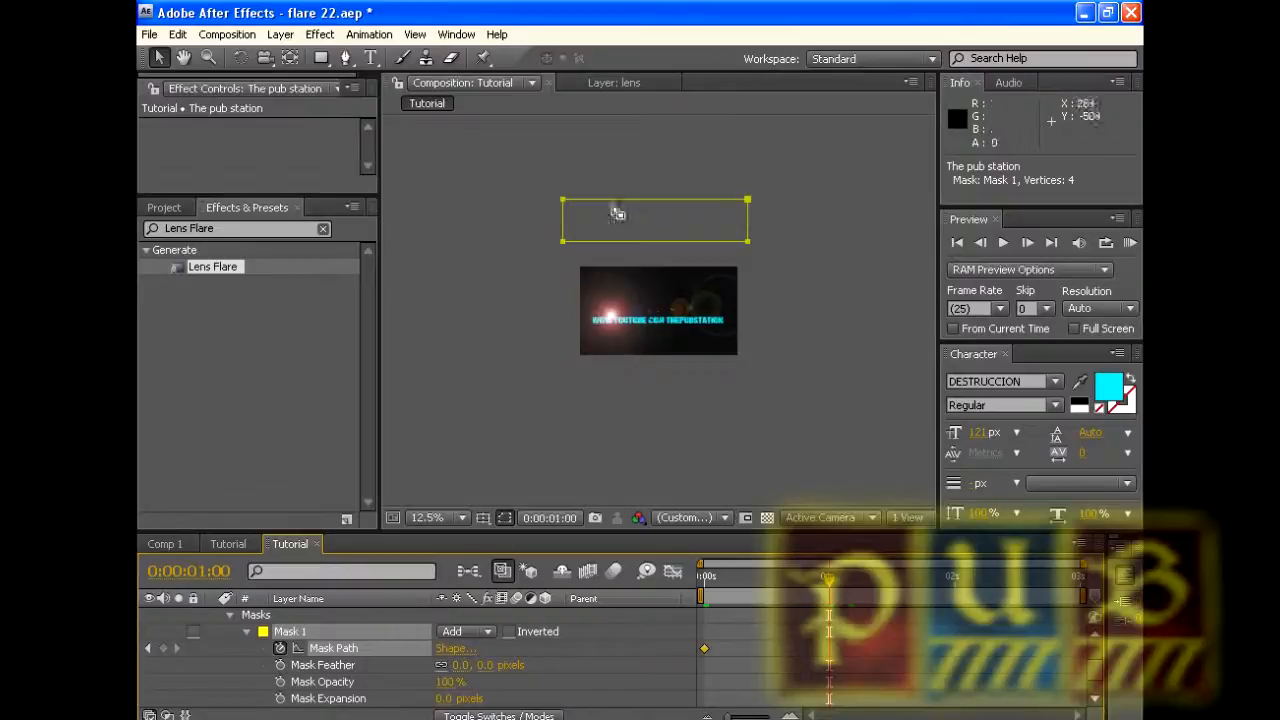
drag(642, 200, 638, 289)
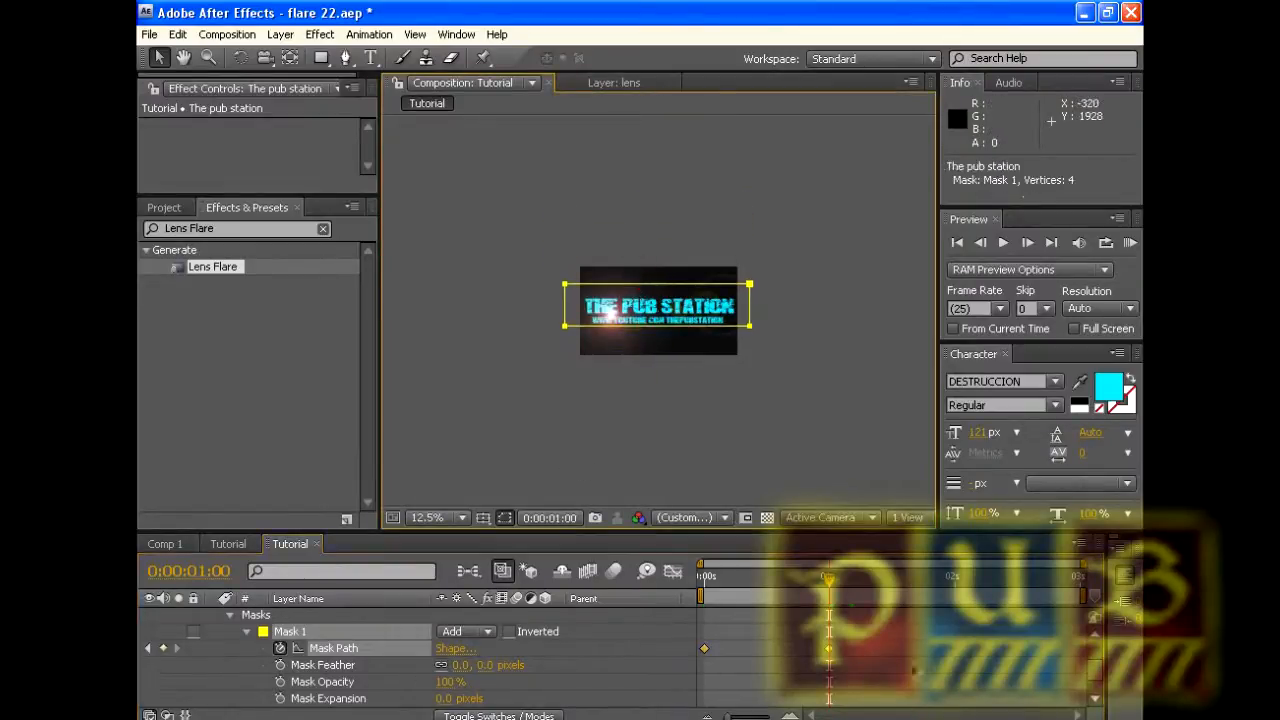
Return to 0:00:00:00 and keyframe the title mask's feather at 250 pixels
drag(828, 583, 706, 585)
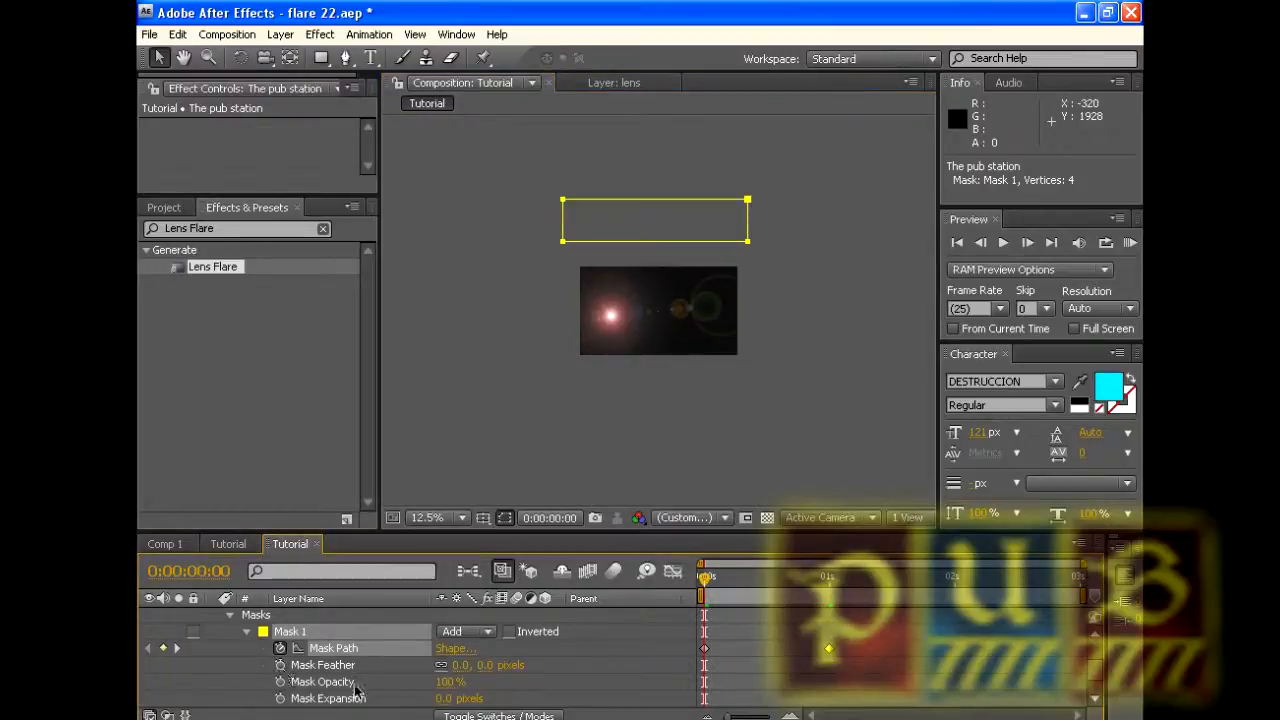
click(280, 665)
click(460, 666)
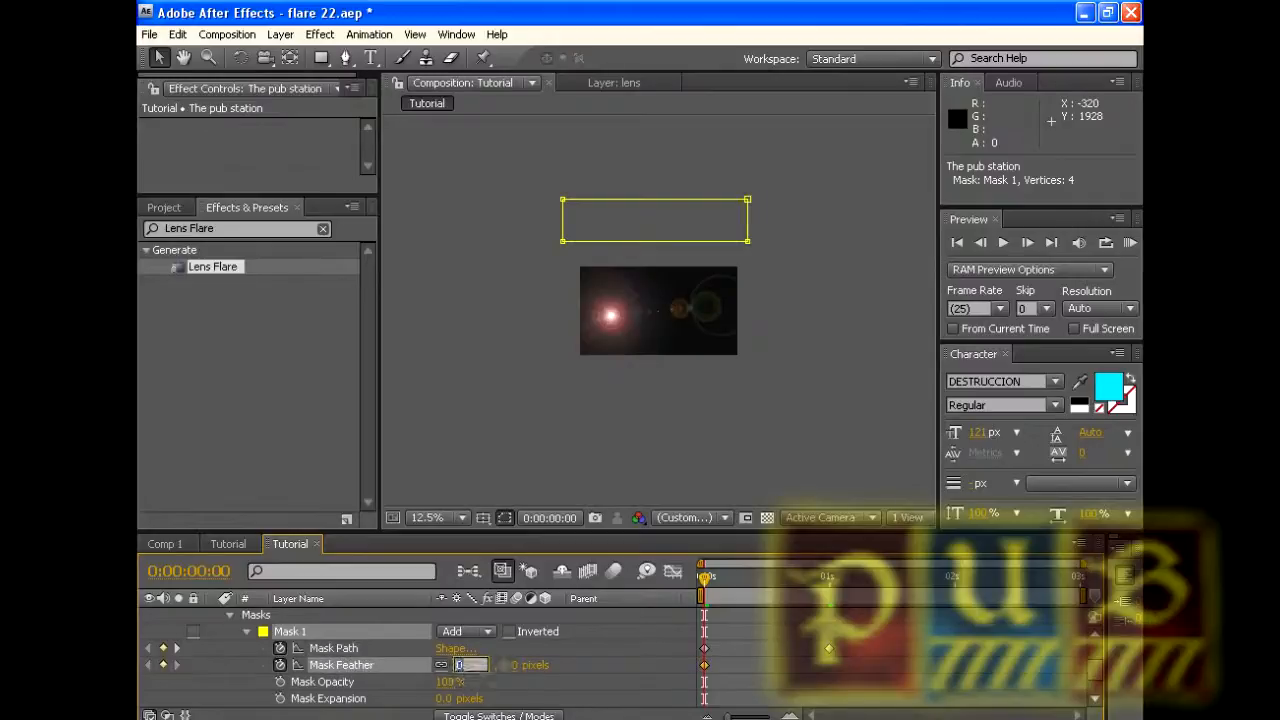
text(250)
click(567, 705)
At 0:00:01:04, keyframe the title mask's feather at 0 pixels and preview the animation from the beginning
drag(706, 585, 845, 583)
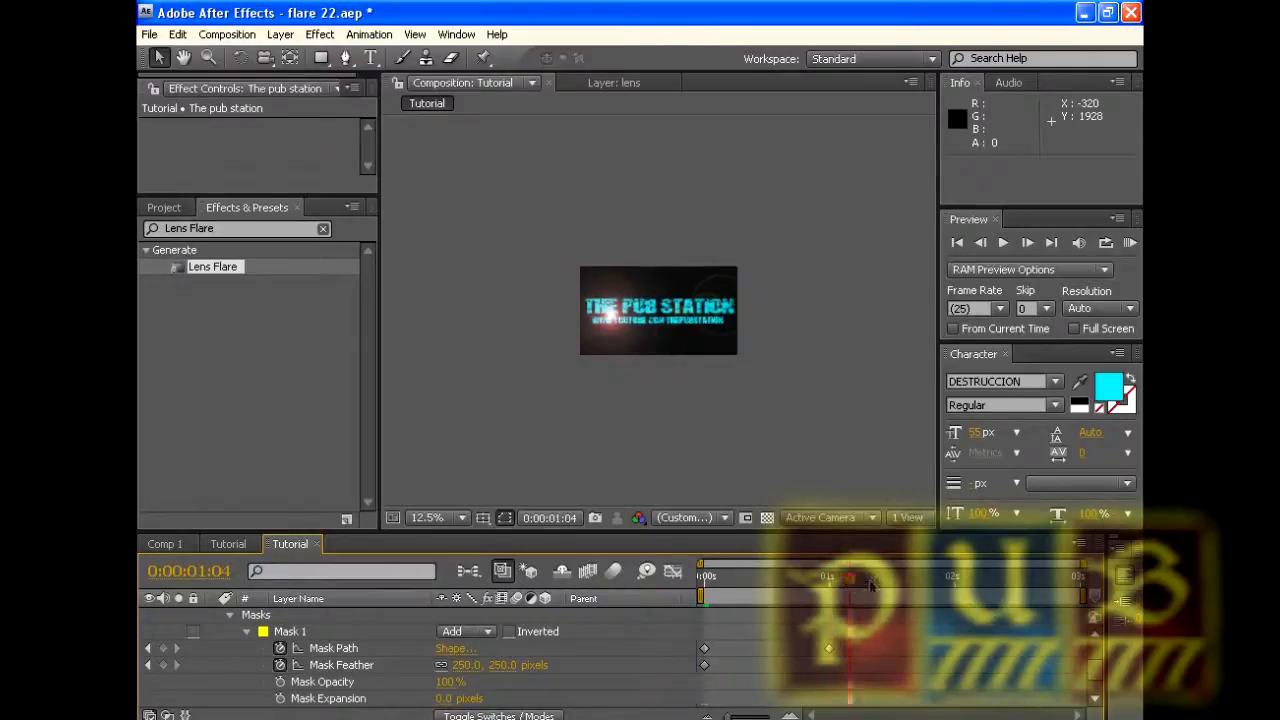
click(462, 665)
text(0)
key(Return)
drag(853, 584, 668, 584)
click(1003, 242)
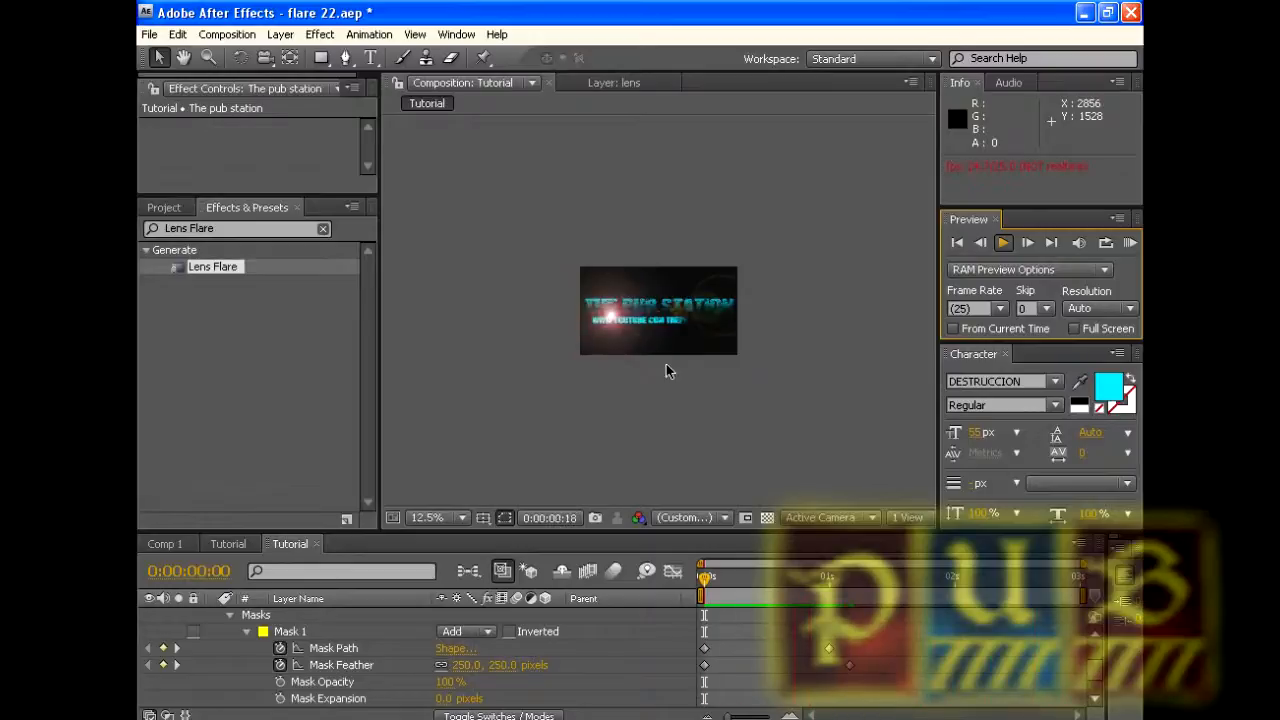
click(1003, 243)
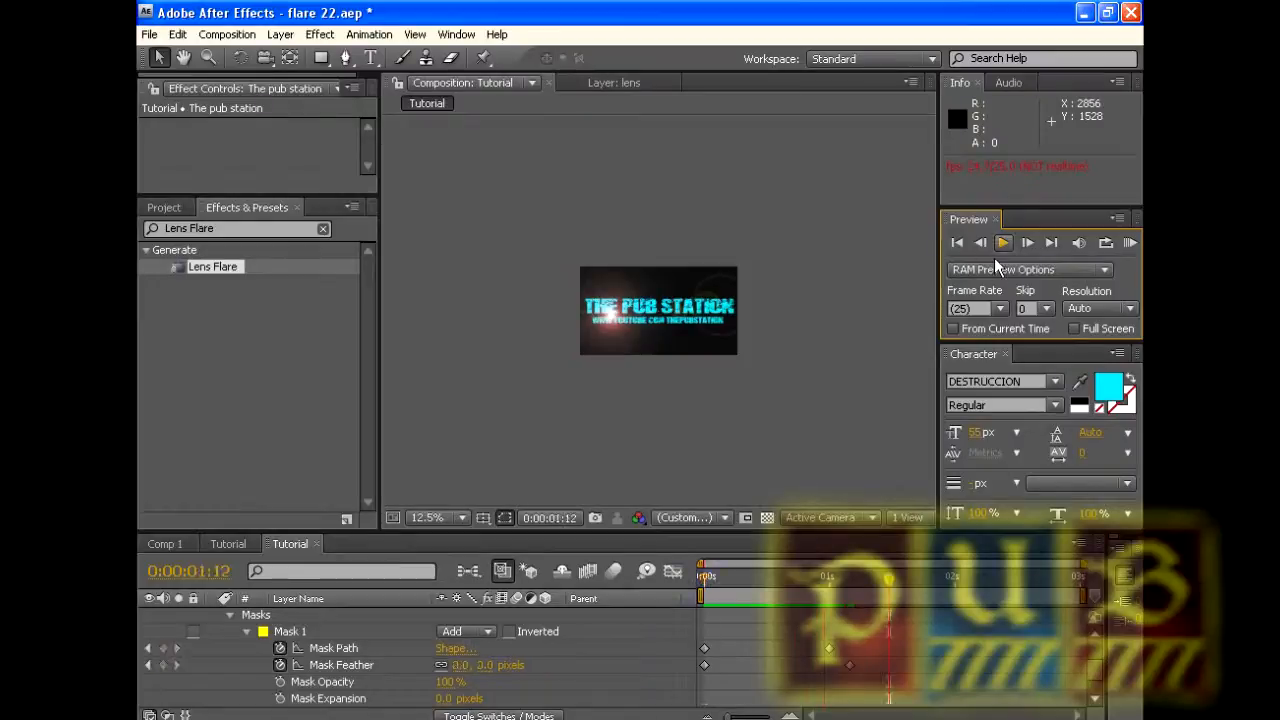
Collapse the title layer, expand the web address layer at 0:00:00:00 and remove its Mask Path keyframes
scroll(223, 630, up, 1)
click(213, 632)
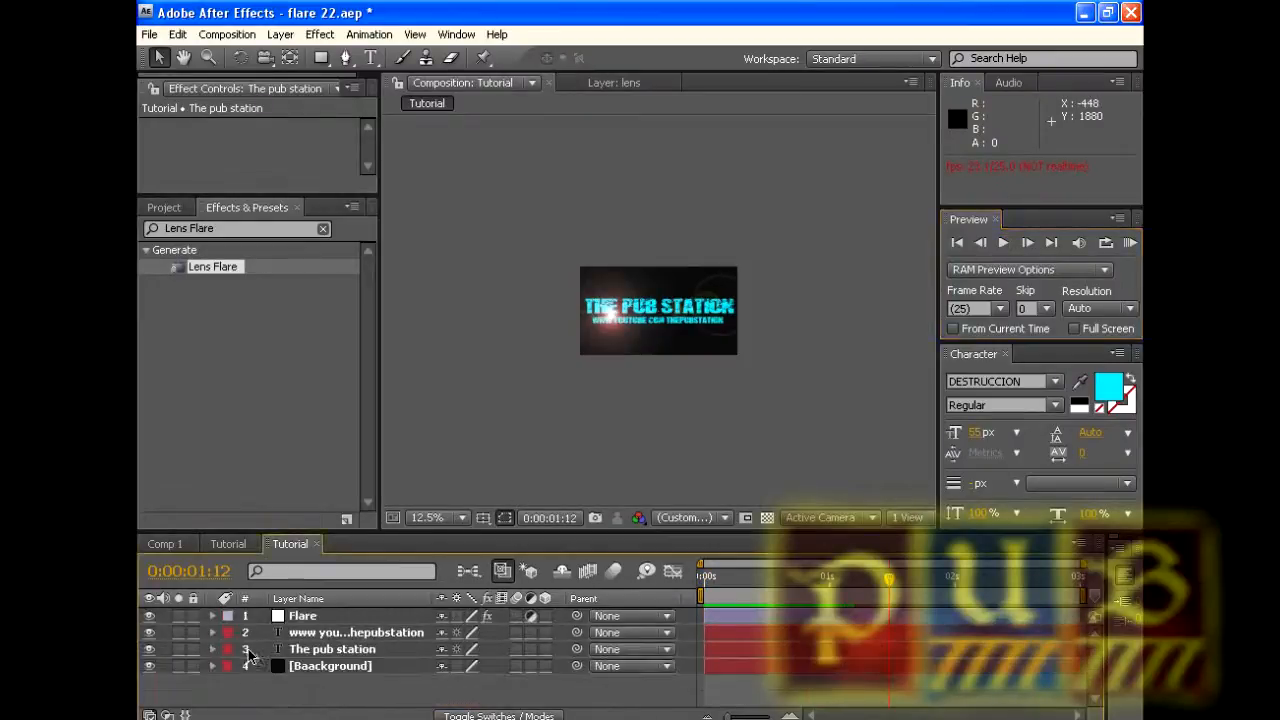
click(322, 633)
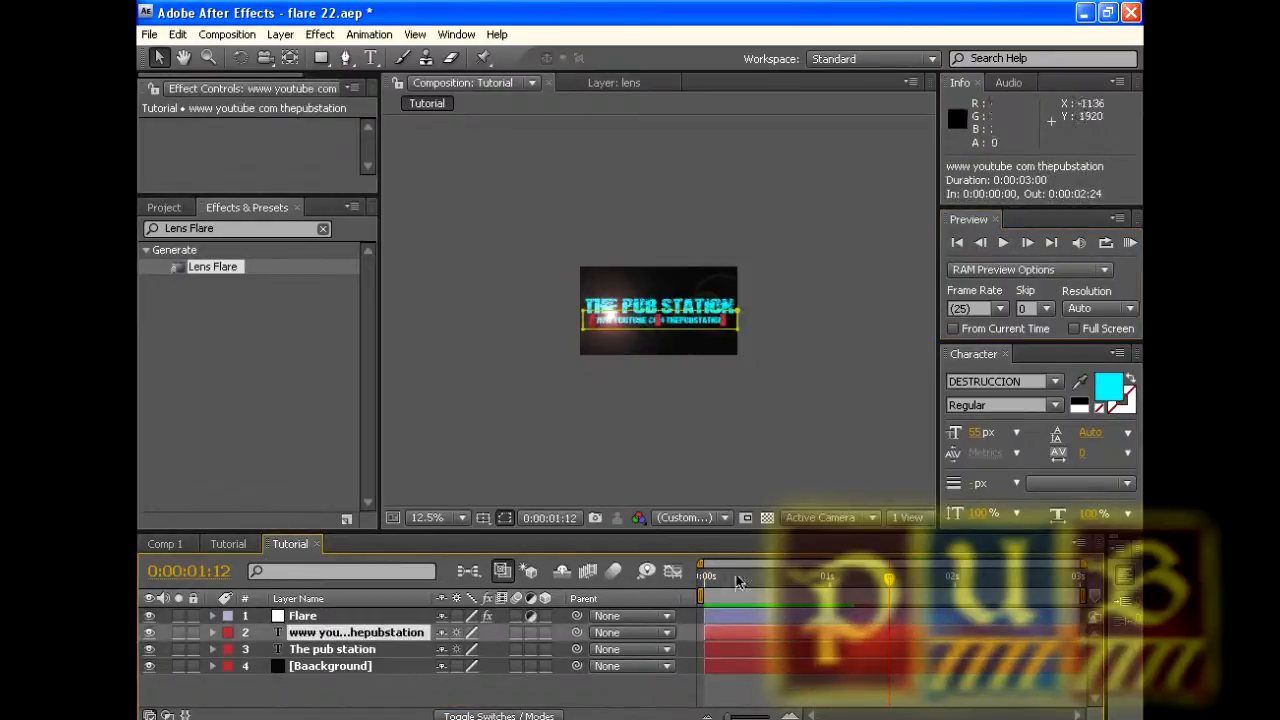
drag(889, 582, 673, 585)
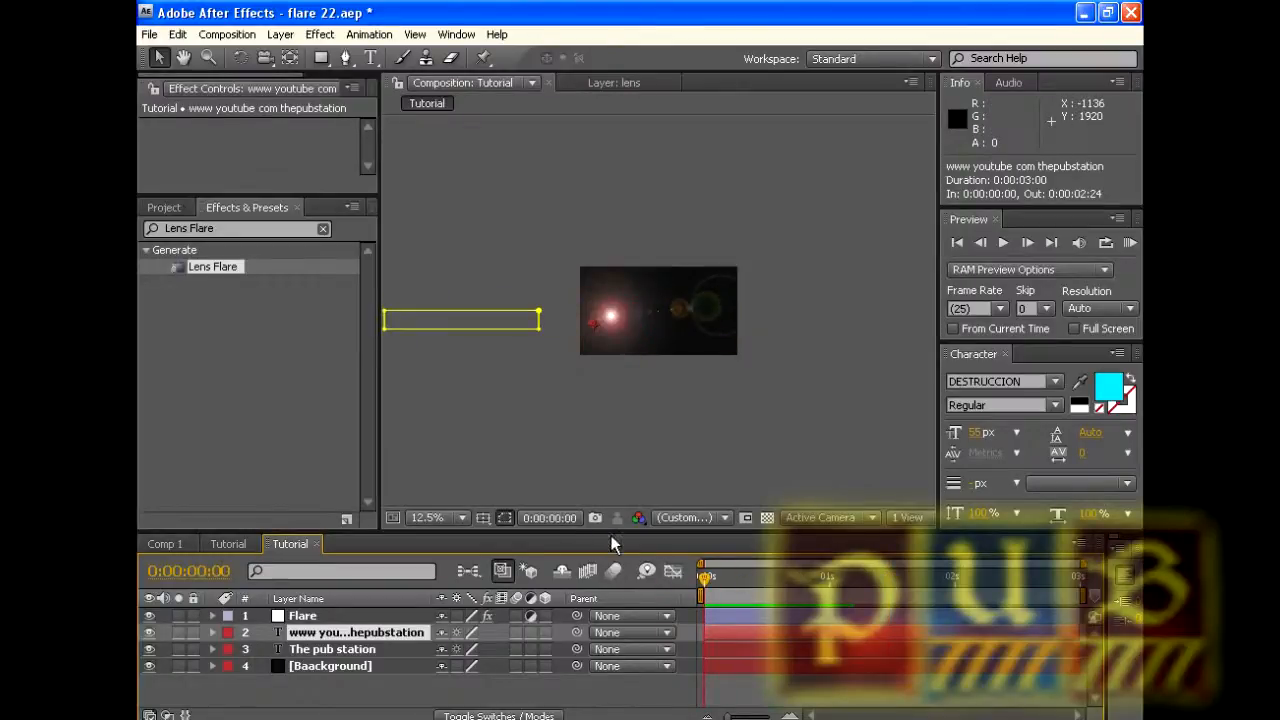
click(212, 632)
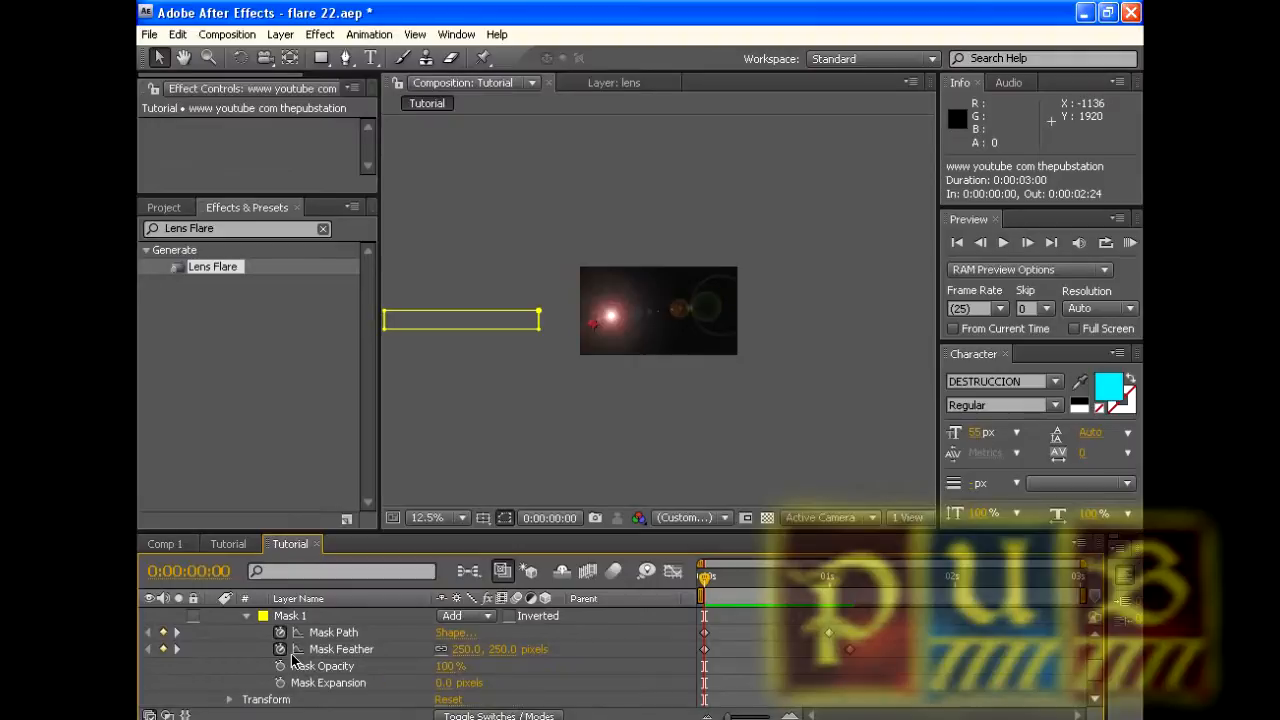
click(281, 633)
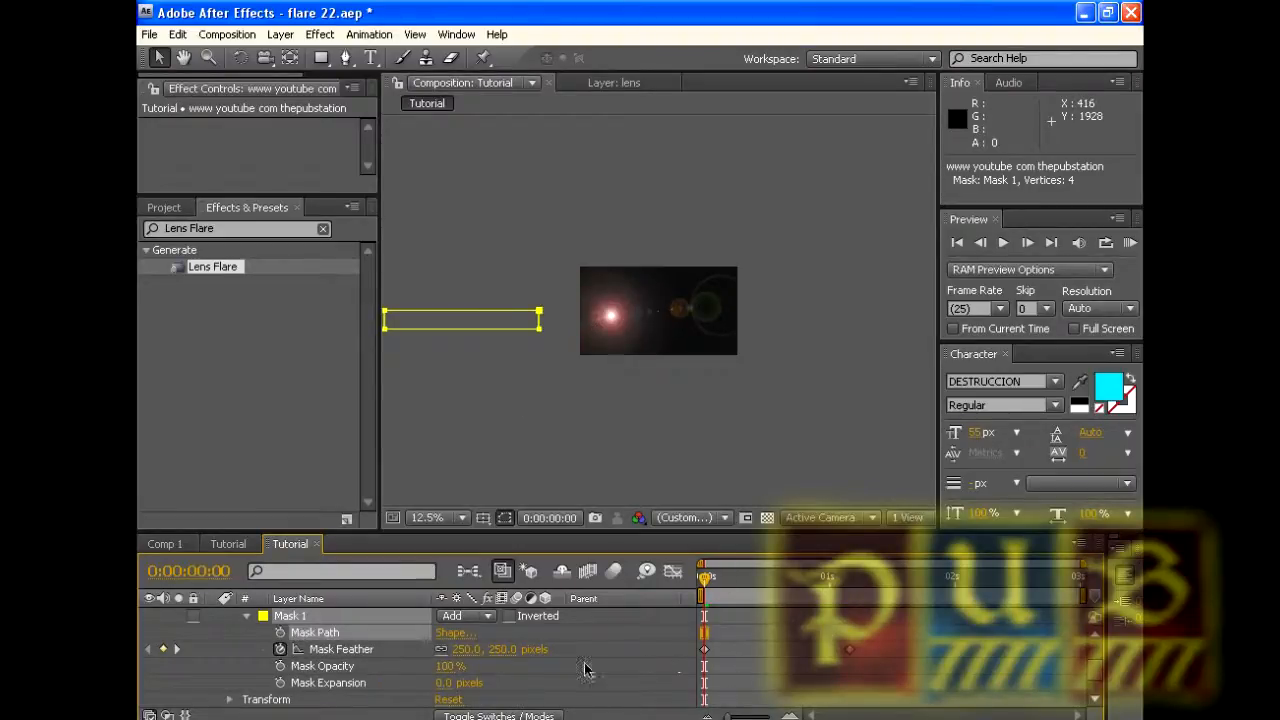
Keyframe the web address mask's path from farther left at 0:00:00:00 to over the address at 0:00:01:00, and preview the animation
drag(453, 315, 388, 315)
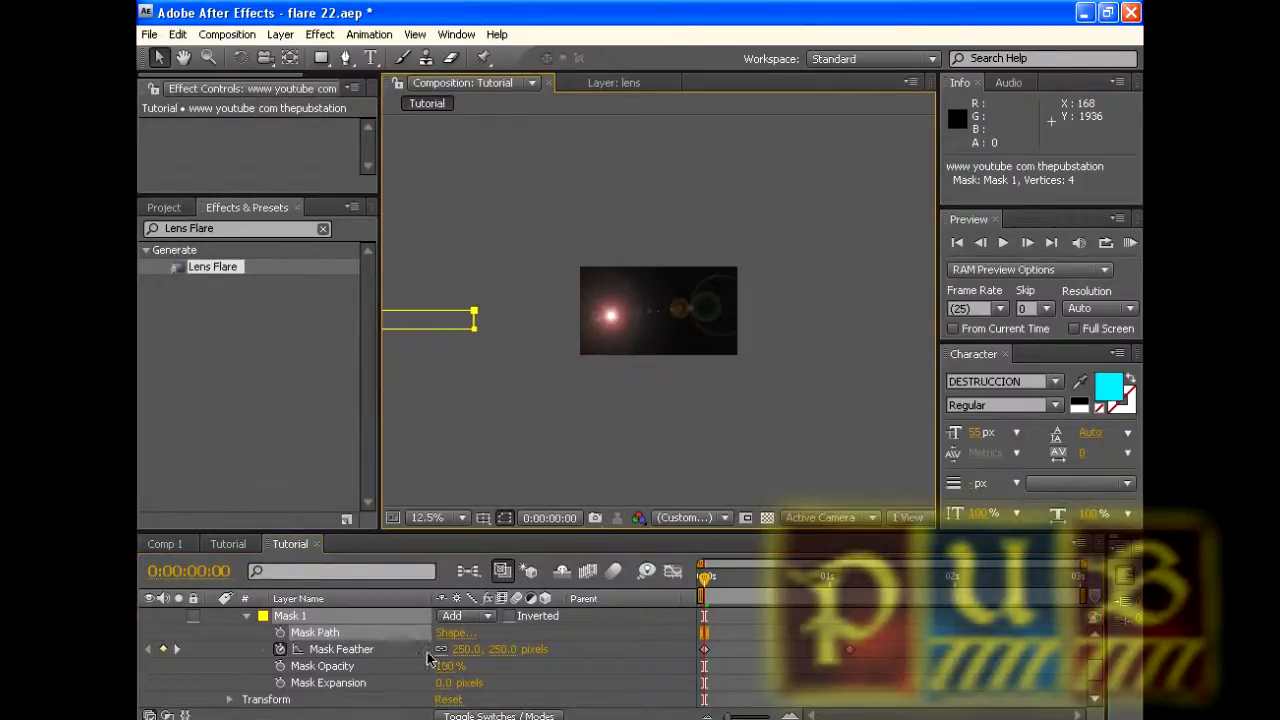
click(280, 632)
drag(706, 585, 829, 588)
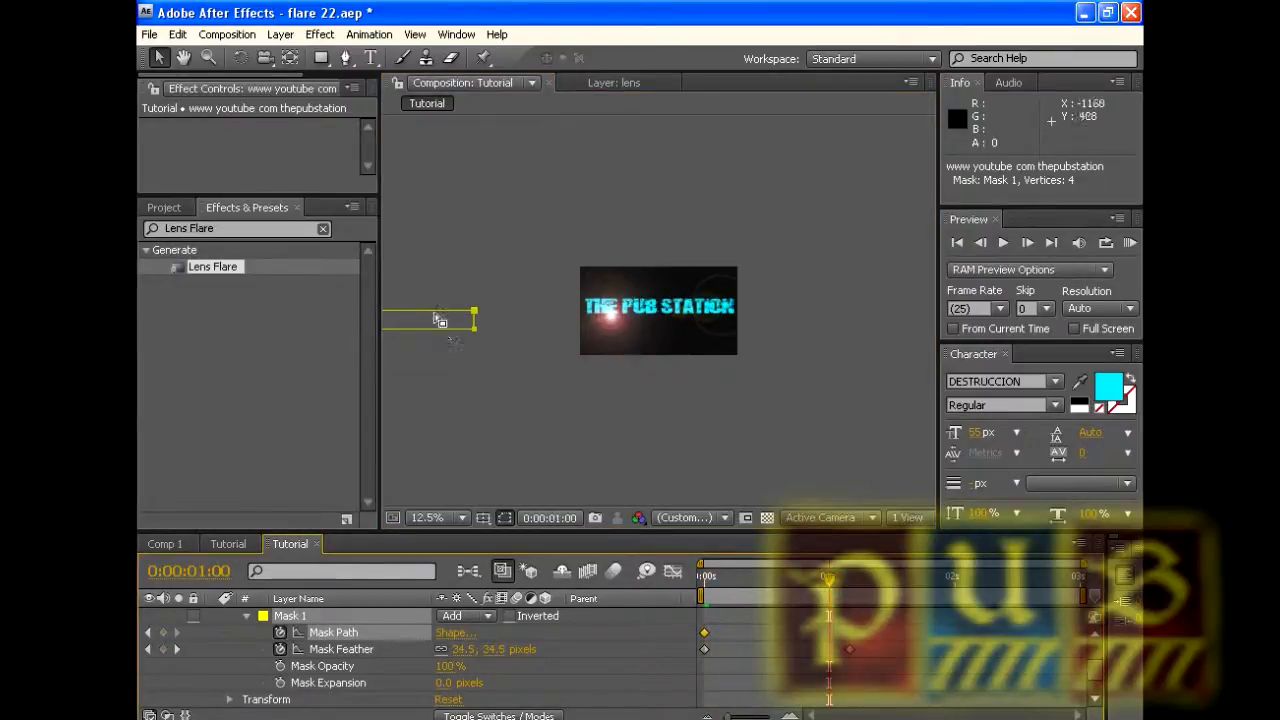
drag(431, 315, 687, 314)
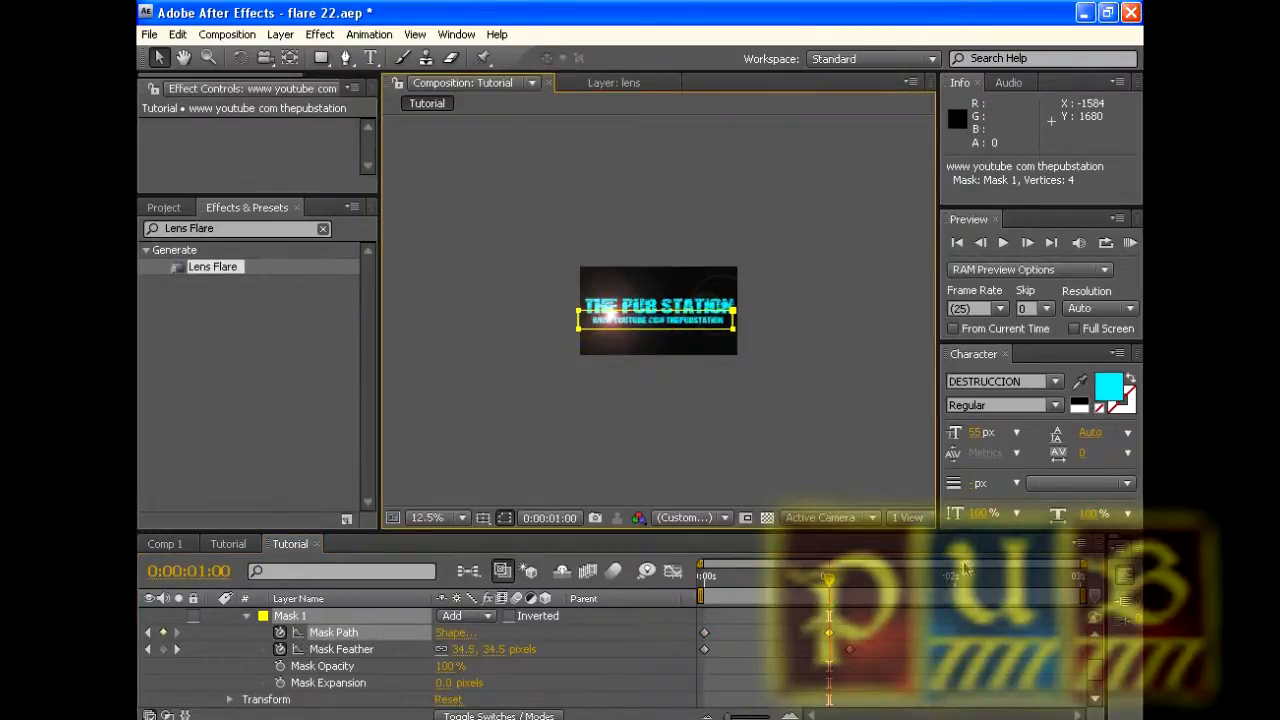
drag(830, 580, 704, 576)
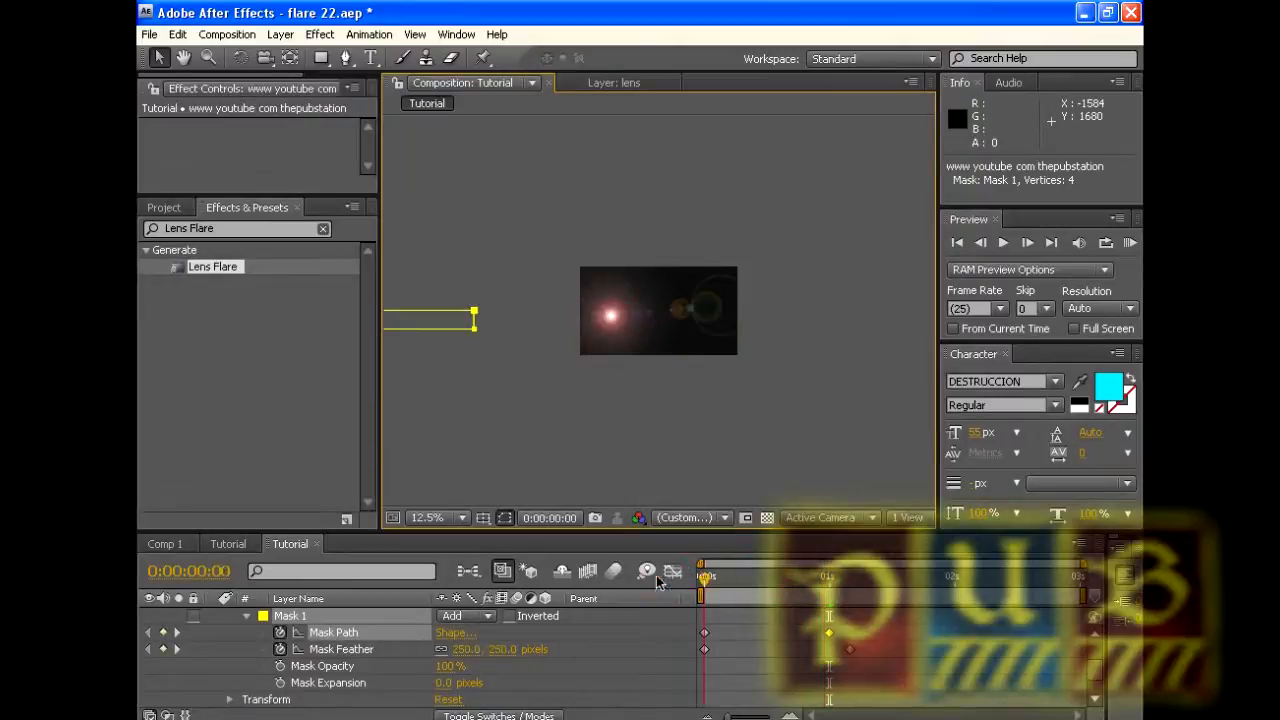
click(1003, 242)
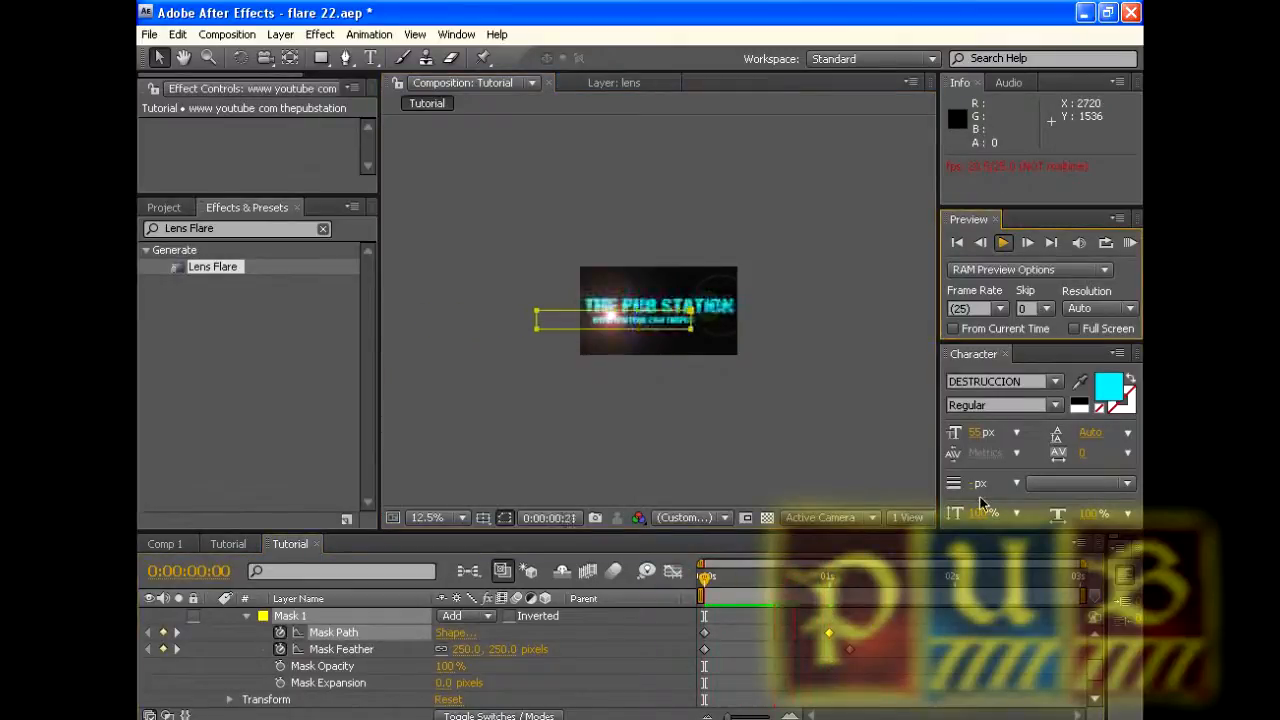
click(1003, 242)
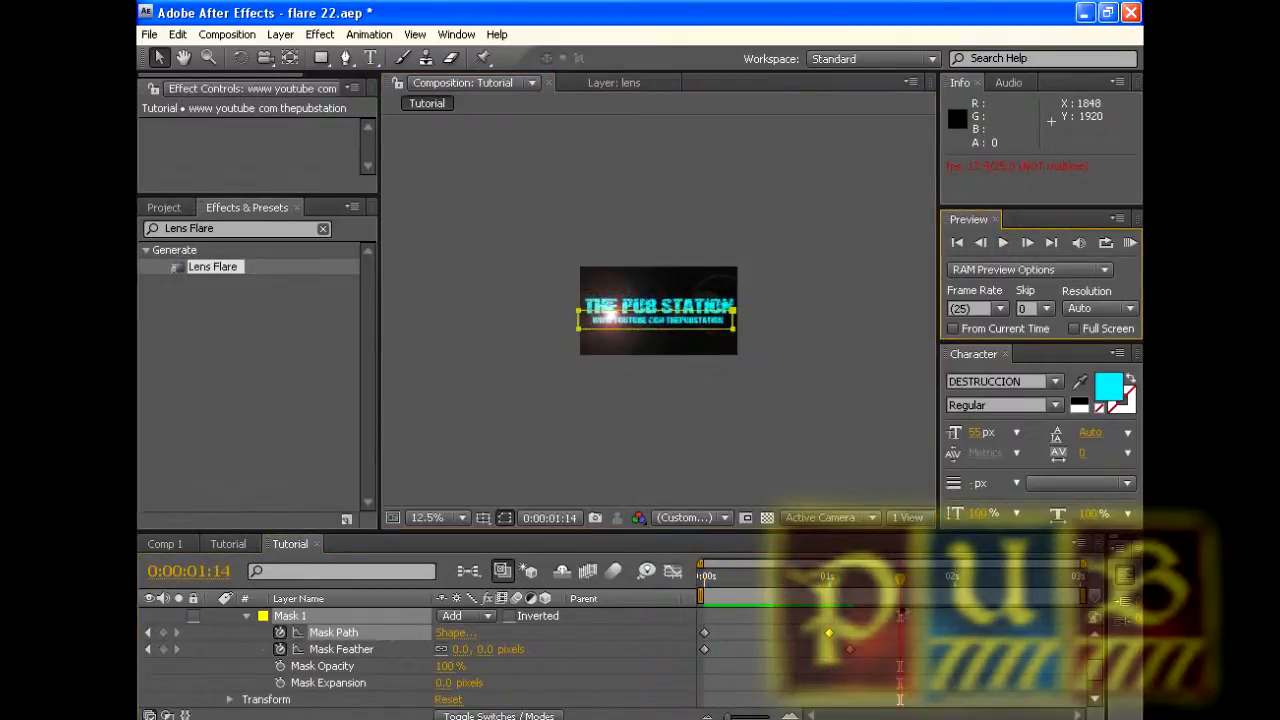
At 0:00:00:00, clear the web address mask's path keyframes again and re-keyframe the mask even farther left of the frame
drag(902, 582, 702, 584)
scroll(609, 434, down, 1)
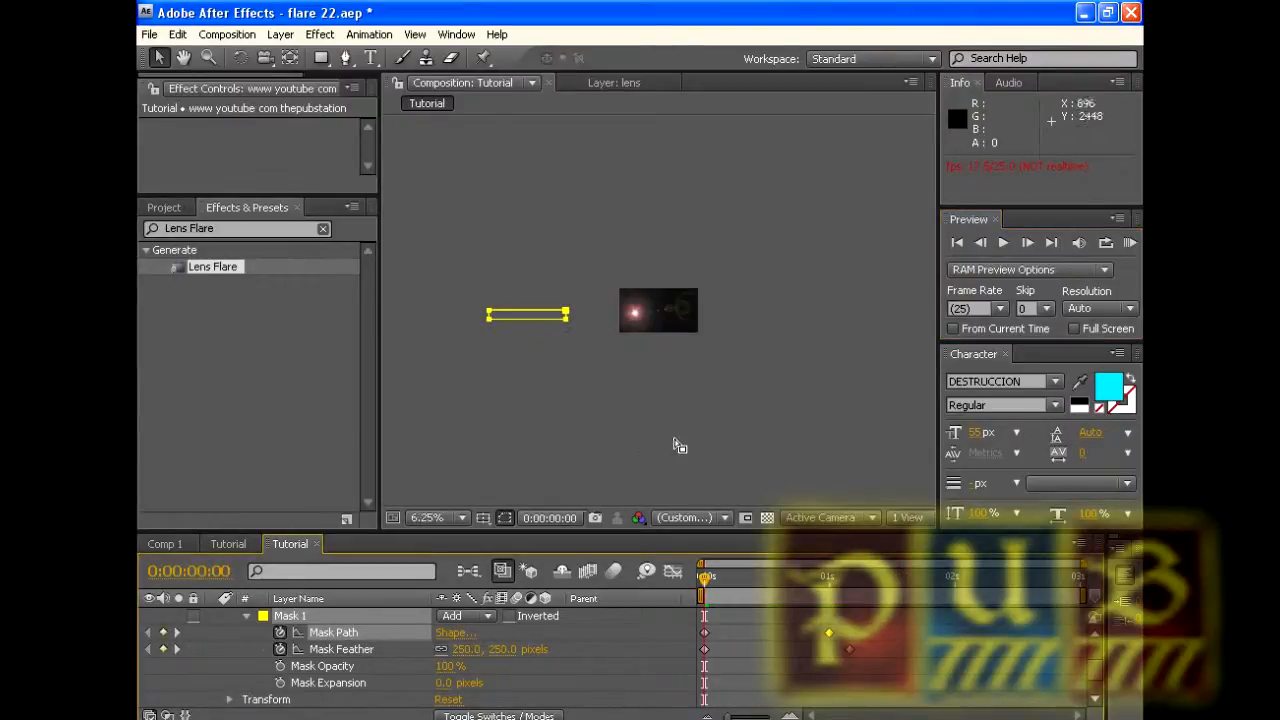
click(292, 632)
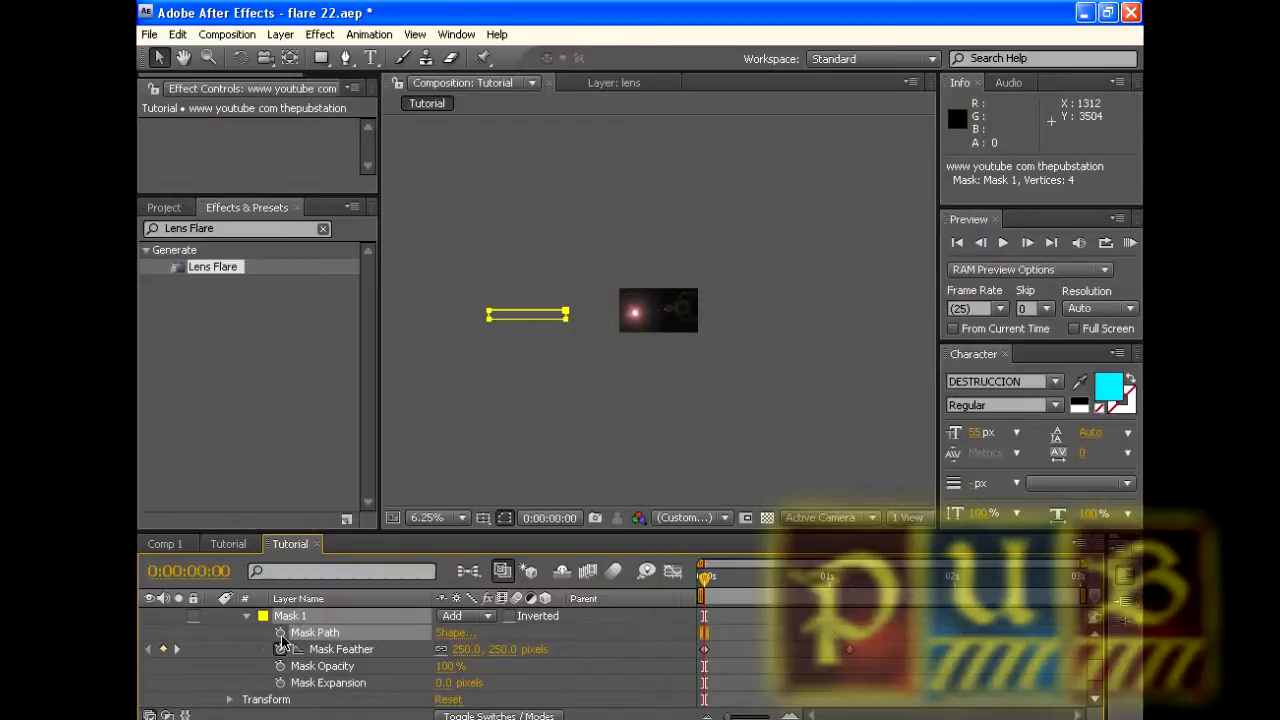
drag(543, 311, 512, 314)
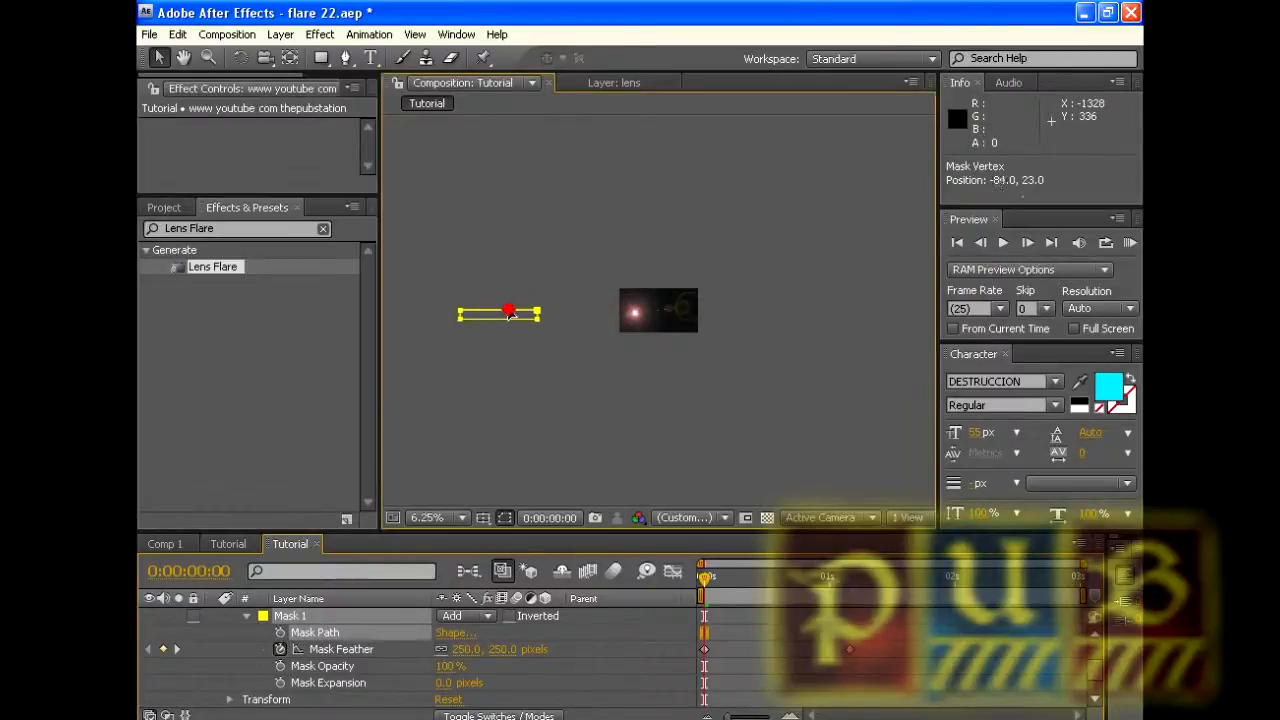
click(280, 632)
At 0:00:01:00, move the mask back over the web address to keyframe it, and preview the animation from the start
drag(705, 590, 828, 590)
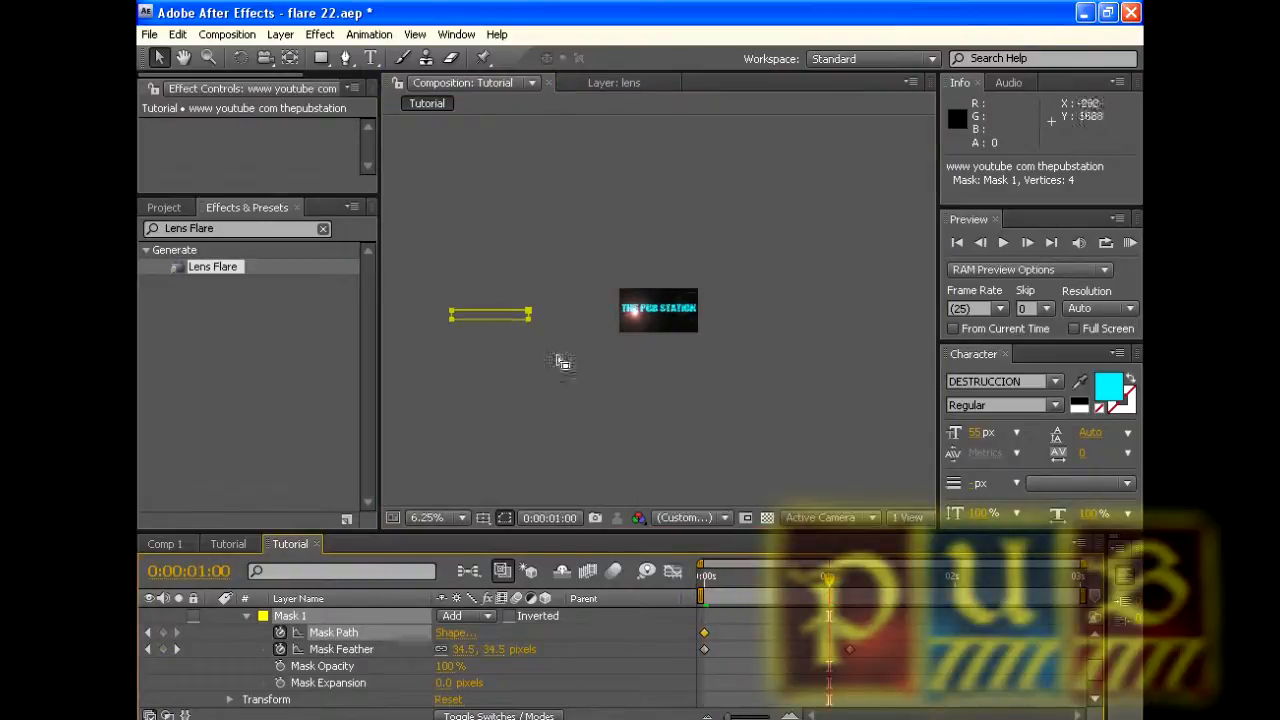
drag(517, 312, 681, 317)
drag(832, 584, 615, 563)
scroll(878, 402, up, 3)
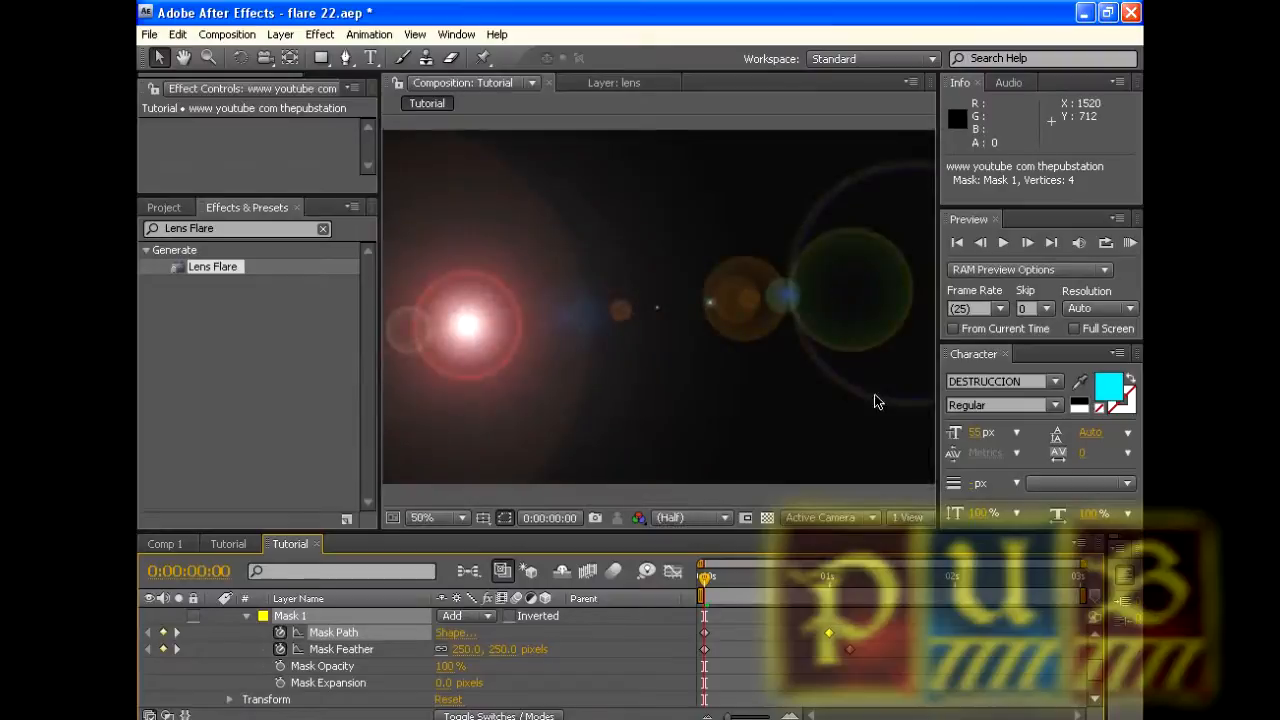
scroll(878, 402, down, 2)
click(1004, 244)
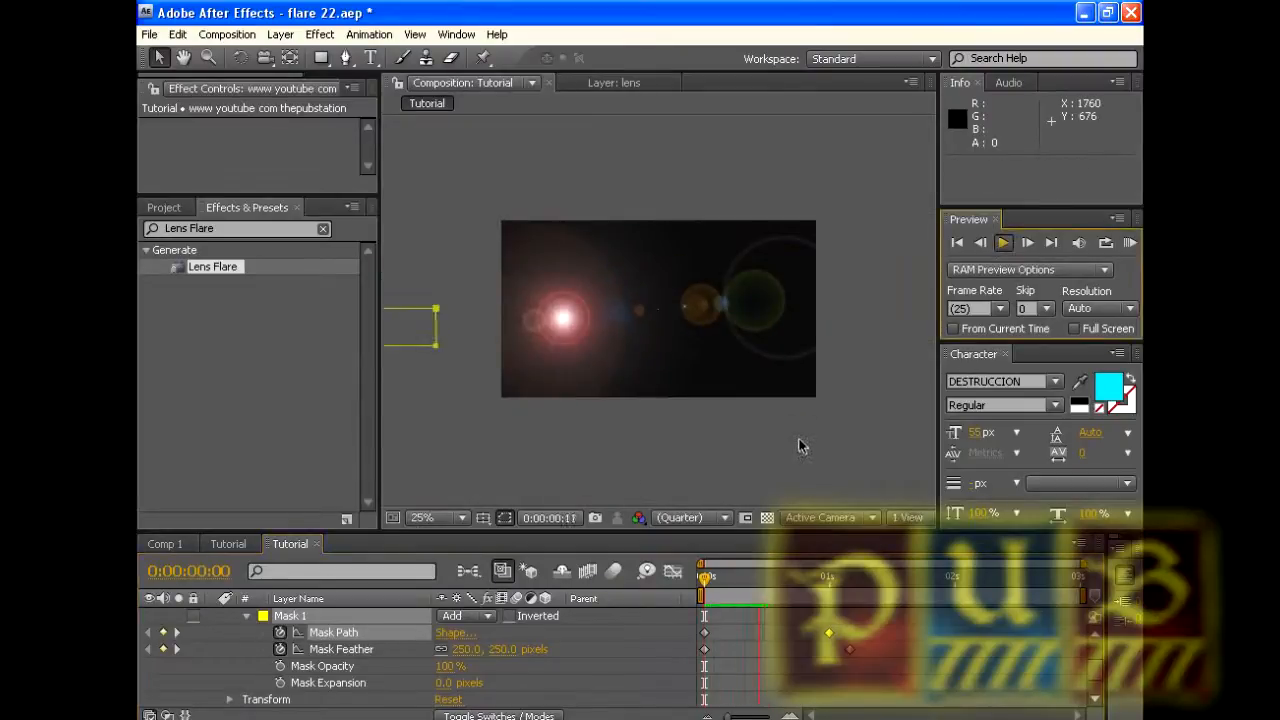
key(space)
drag(856, 582, 705, 598)
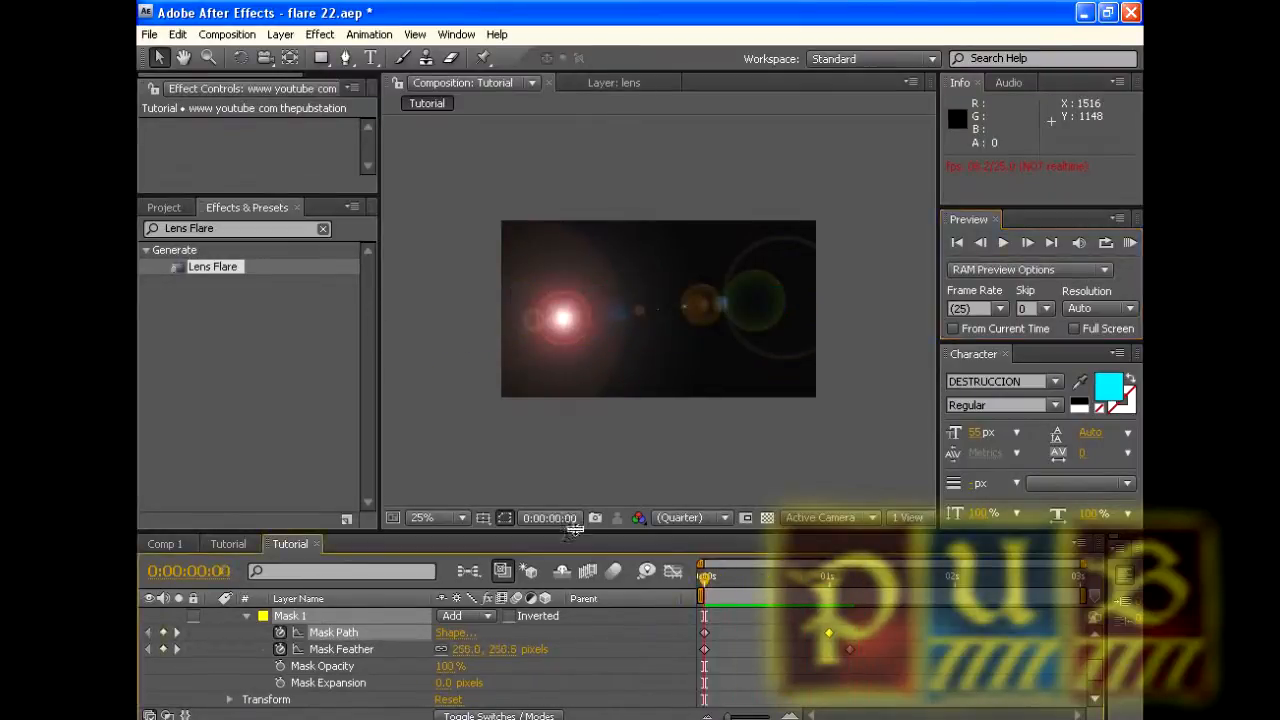
Collapse the web address layer and select the Flare layer's Lens Flare effect
scroll(266, 662, up, 1)
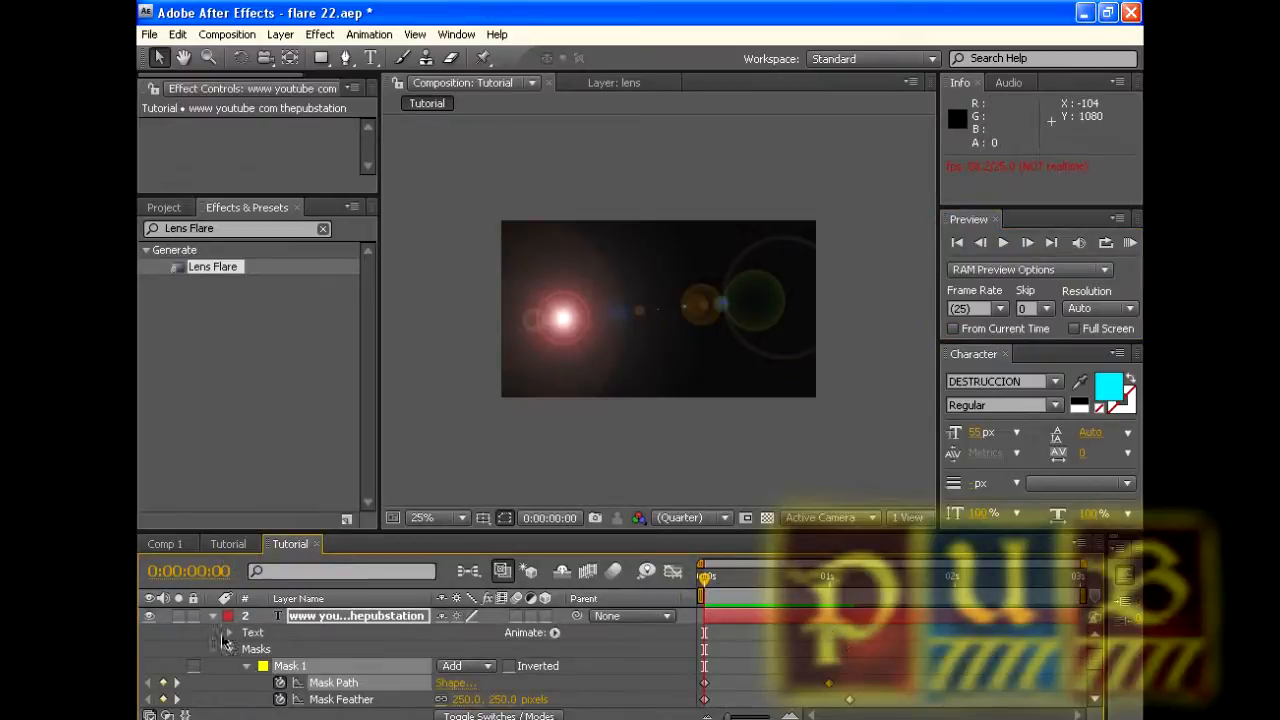
click(214, 616)
click(303, 616)
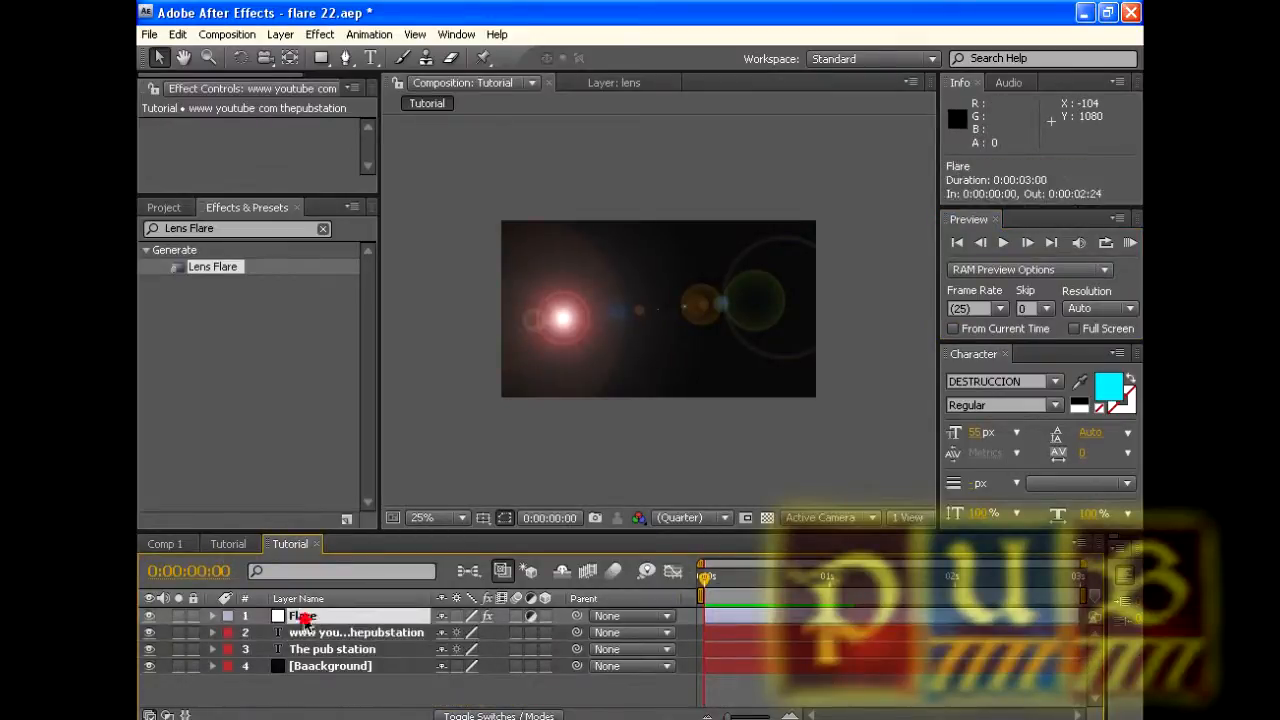
click(192, 119)
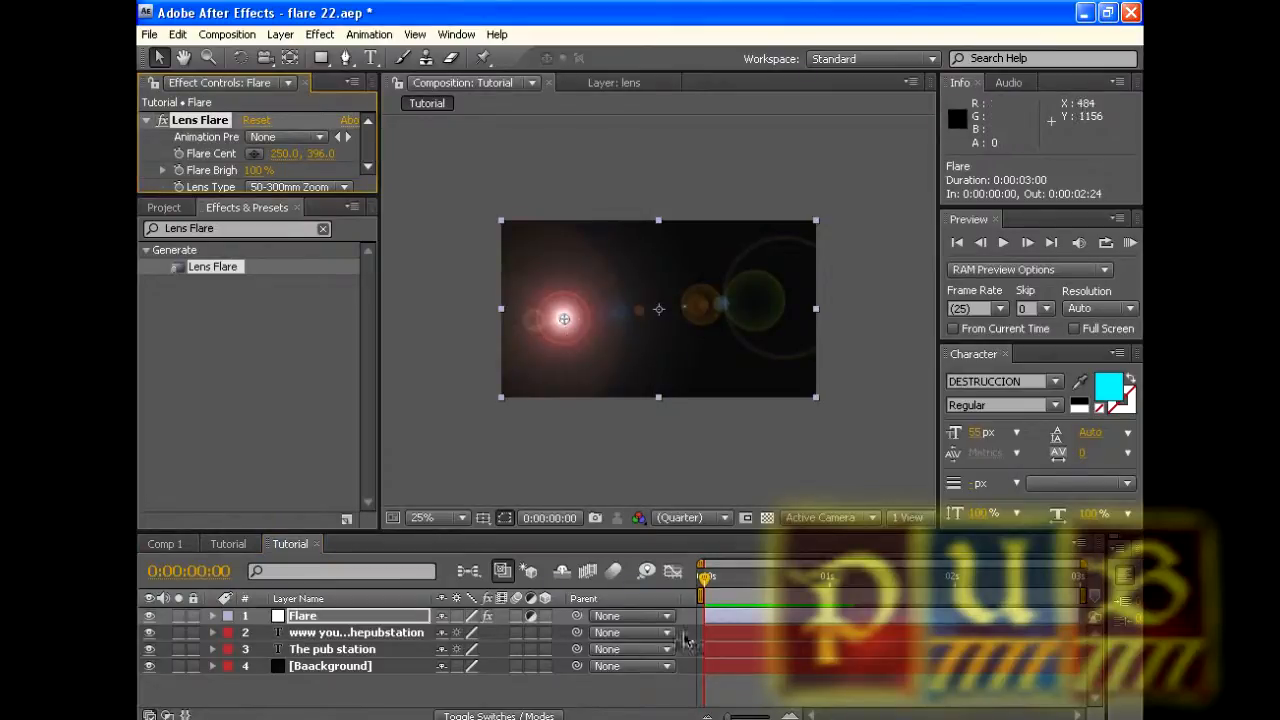
Expand the Flare layer down to its Lens Flare properties and view the frame at 0:00:01:02
drag(705, 585, 838, 585)
drag(565, 321, 565, 321)
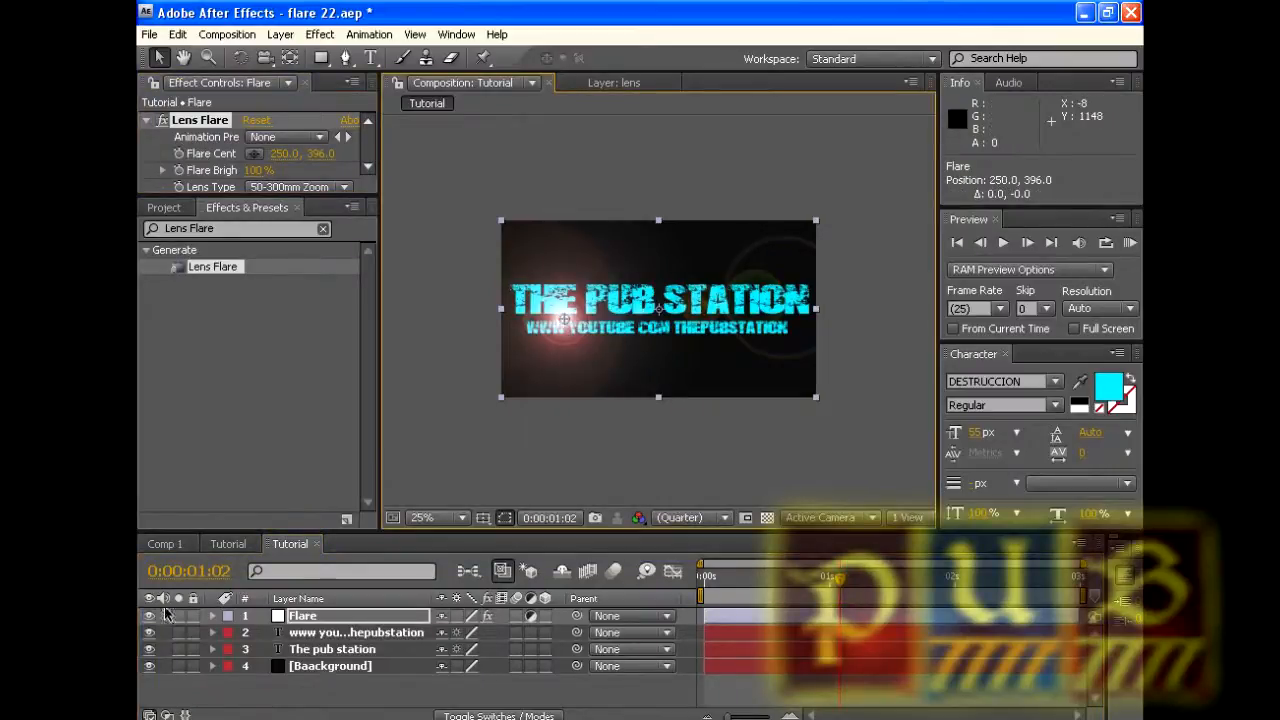
click(213, 617)
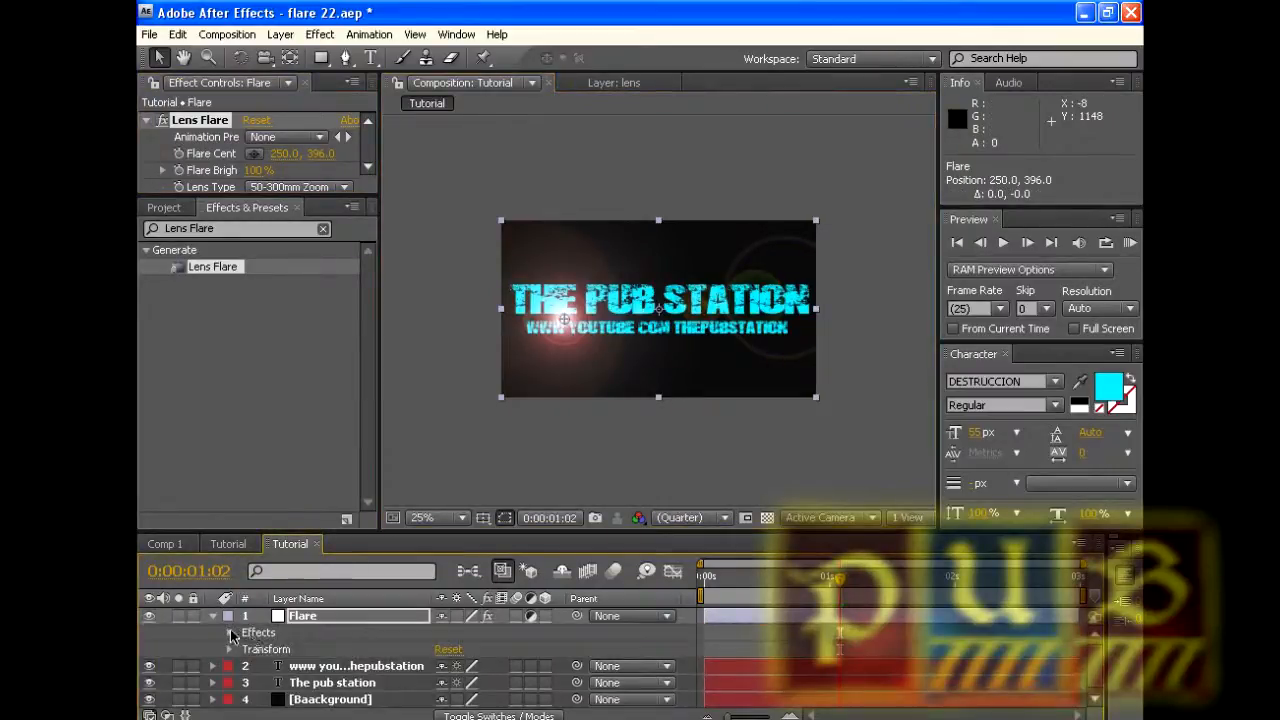
click(231, 634)
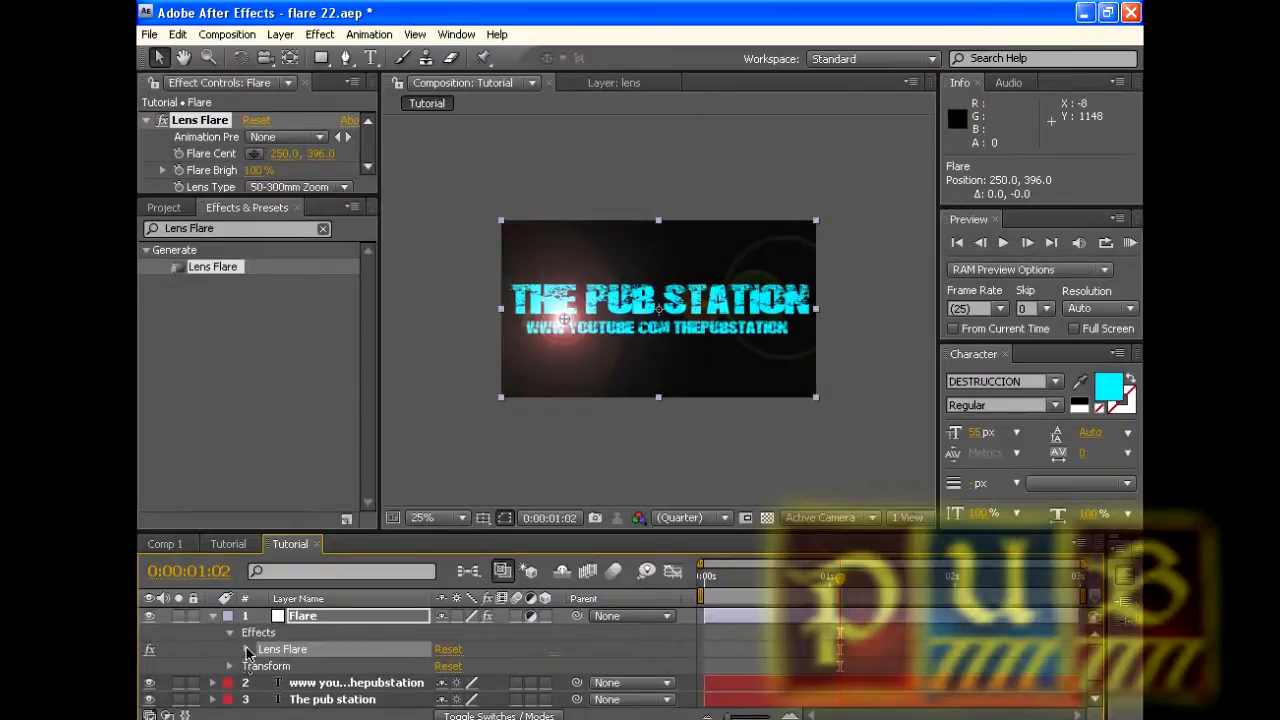
click(248, 650)
scroll(346, 683, down, 1)
scroll(346, 683, up, 1)
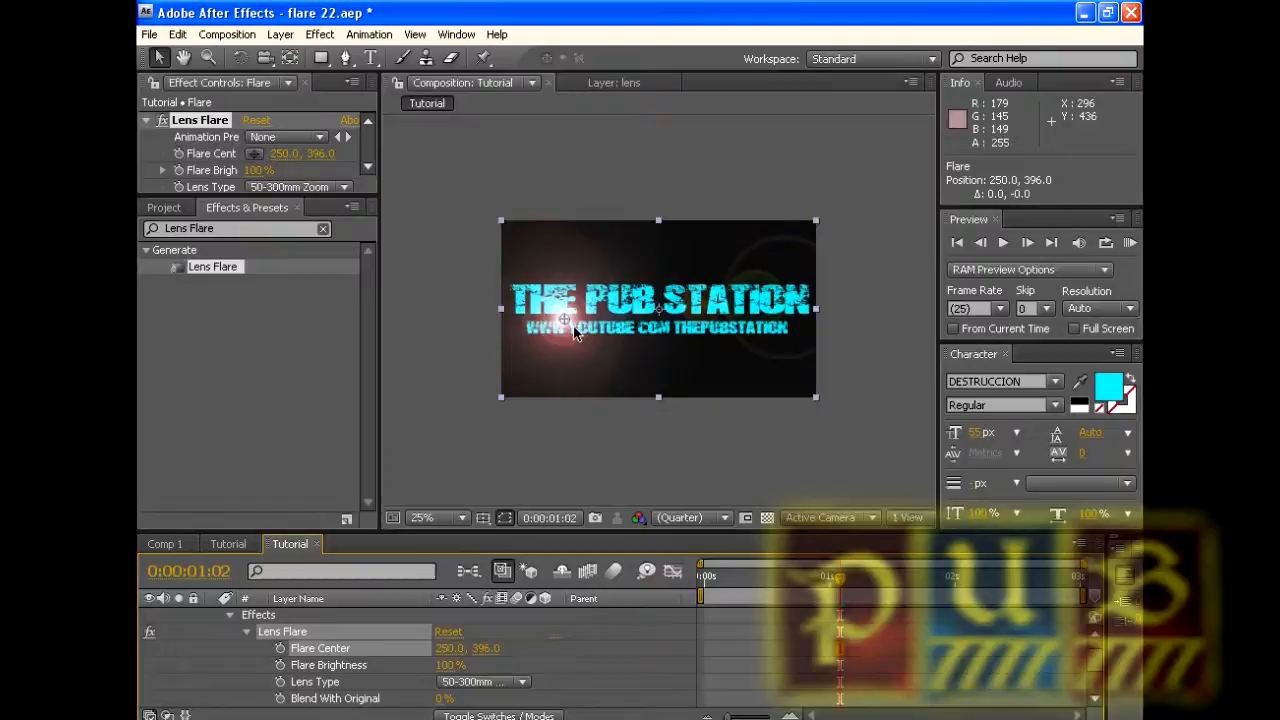
drag(565, 320, 446, 322)
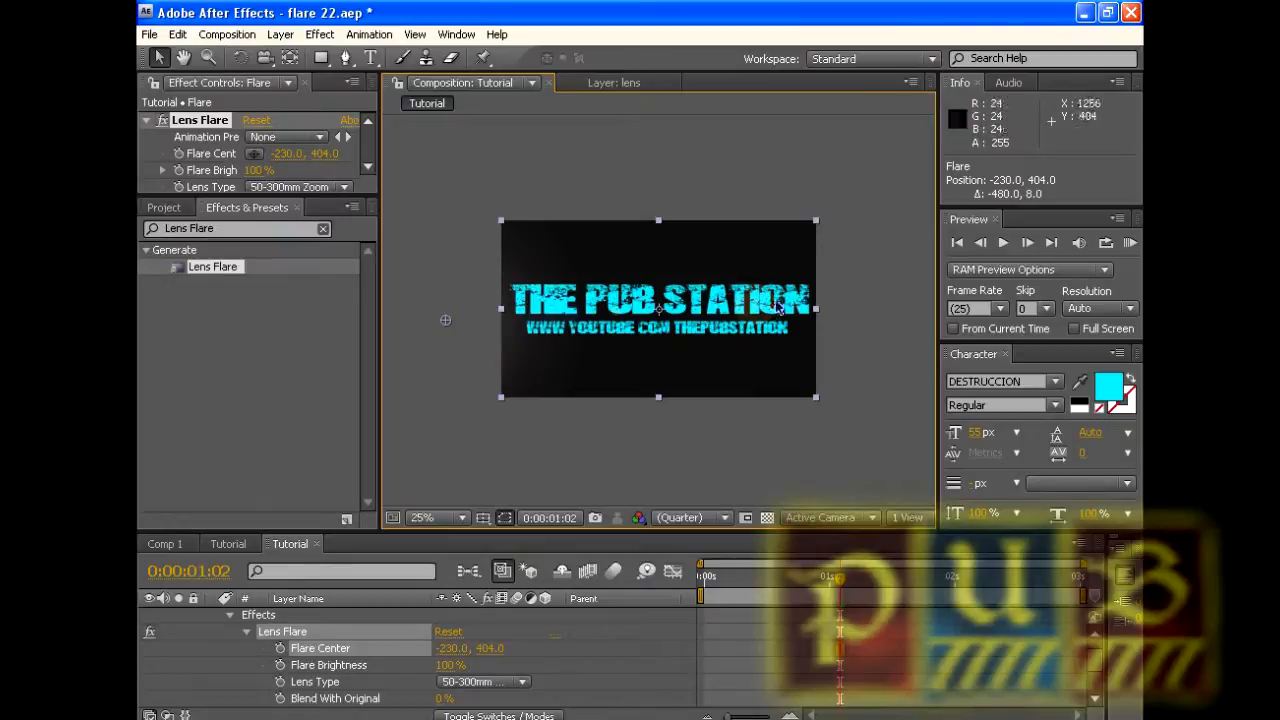
drag(446, 323, 437, 323)
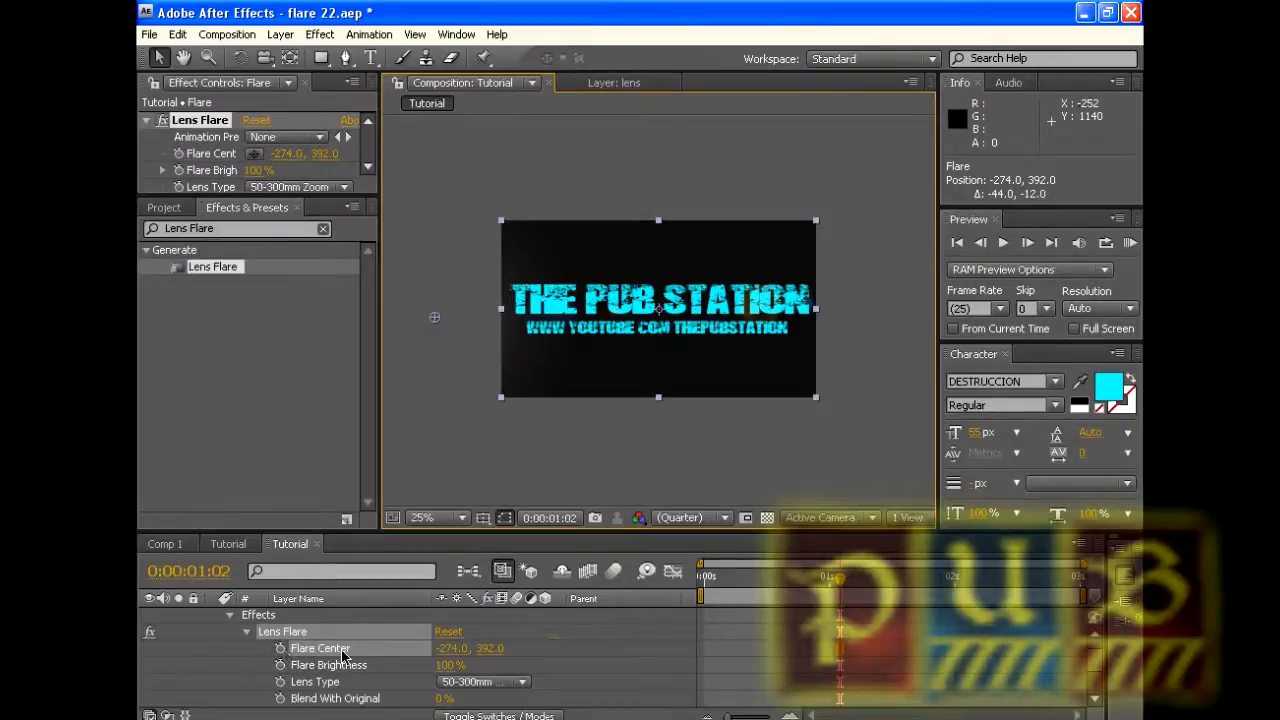
click(280, 649)
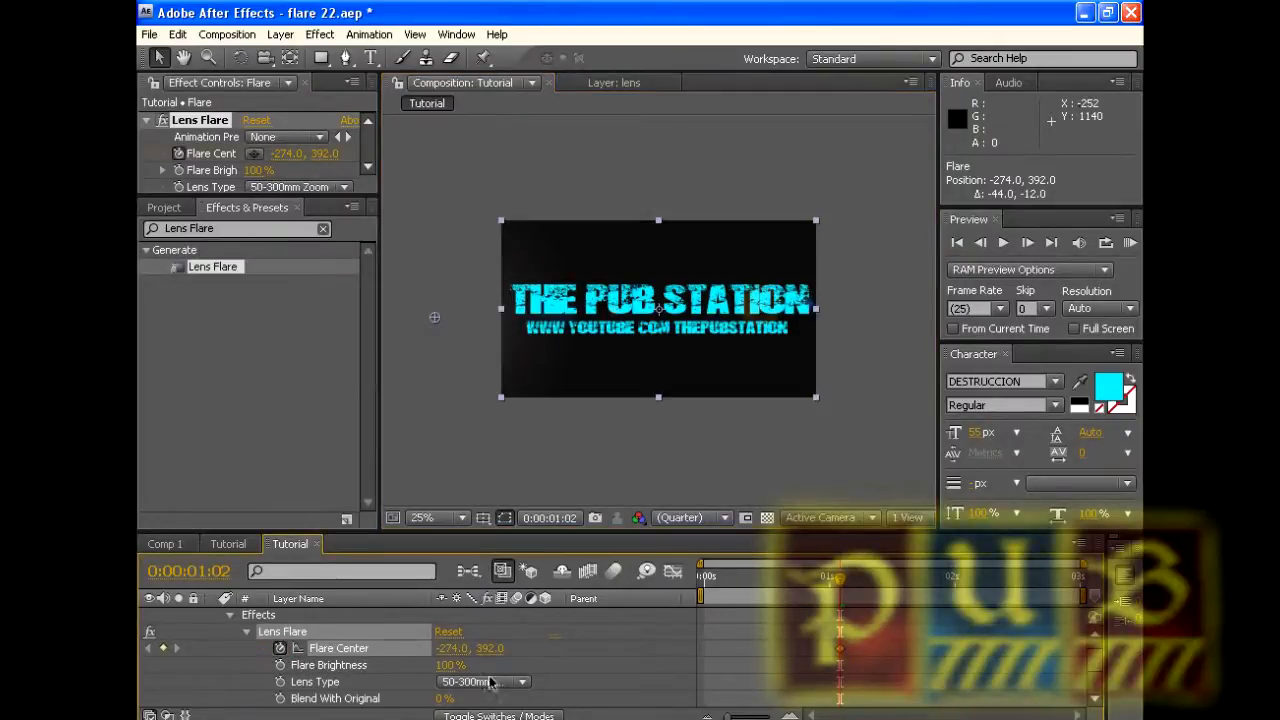
drag(433, 325, 775, 329)
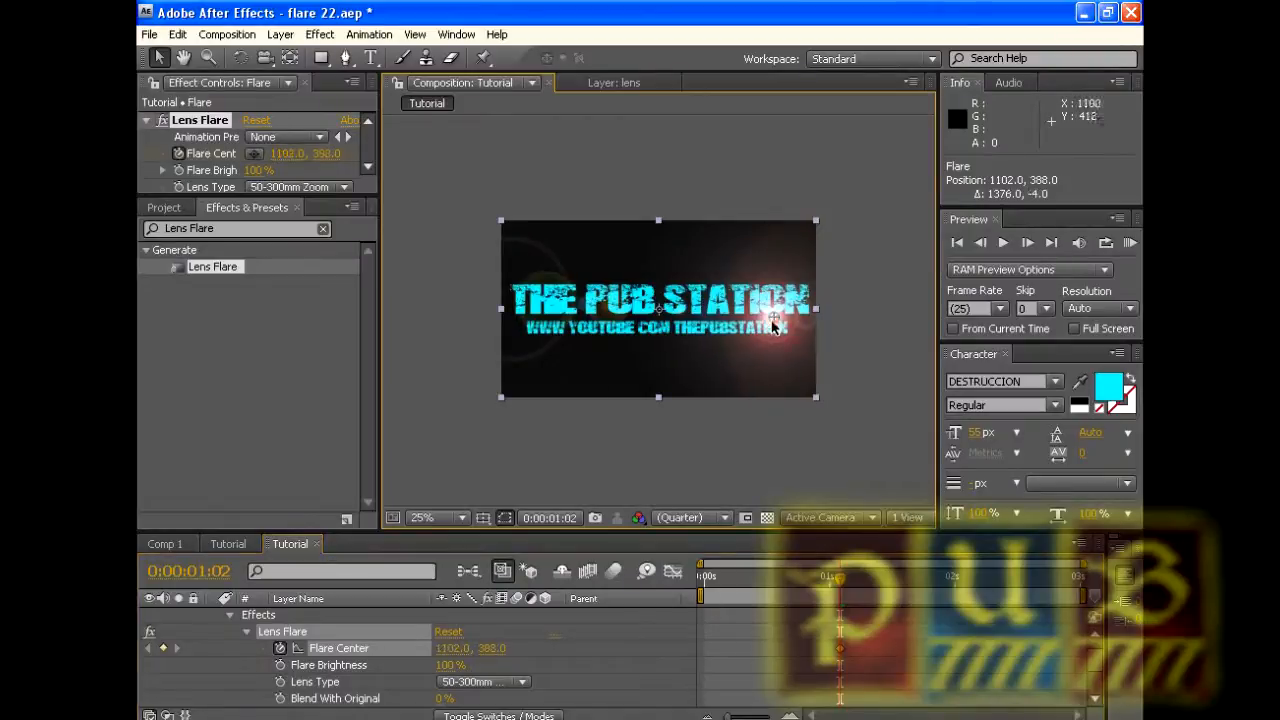
drag(843, 590, 702, 580)
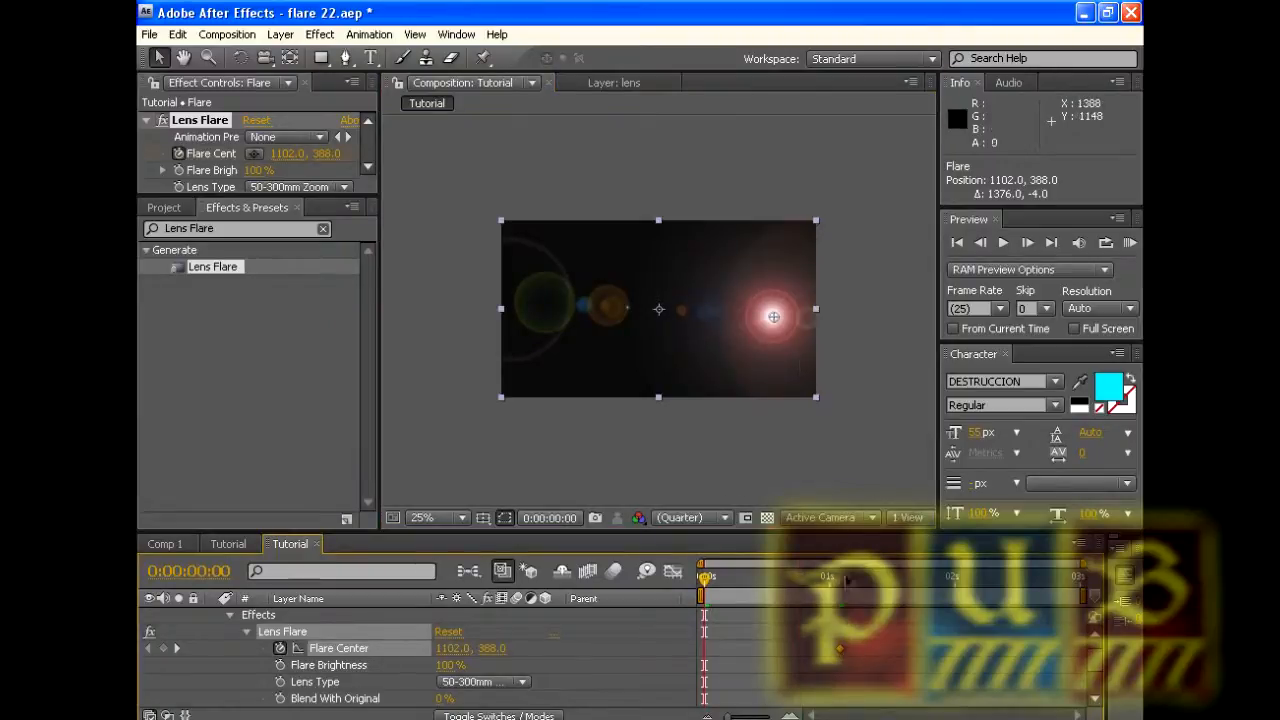
click(842, 650)
key(Delete)
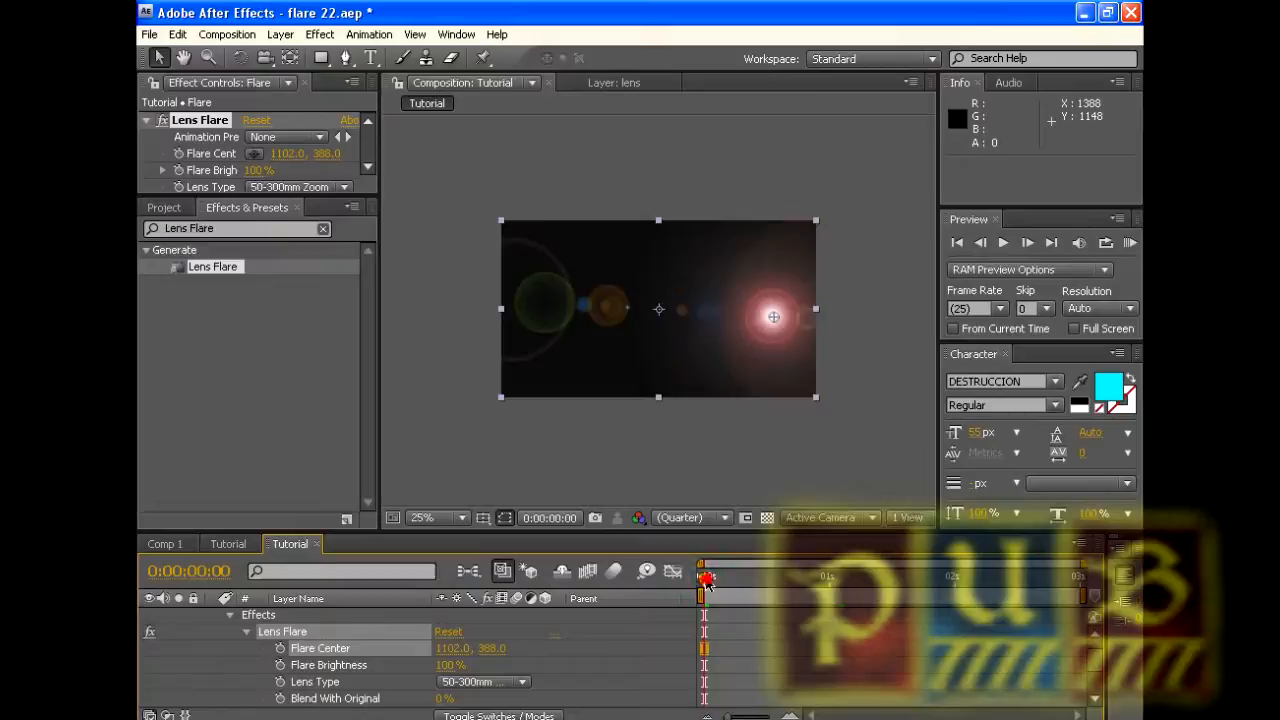
Keyframe Flare Center off-frame at about -374, 384 at 0:00:00:00 and over the text's end at about 1110, 400 at 0:00:01:00
drag(775, 318, 410, 316)
click(280, 648)
drag(705, 580, 829, 580)
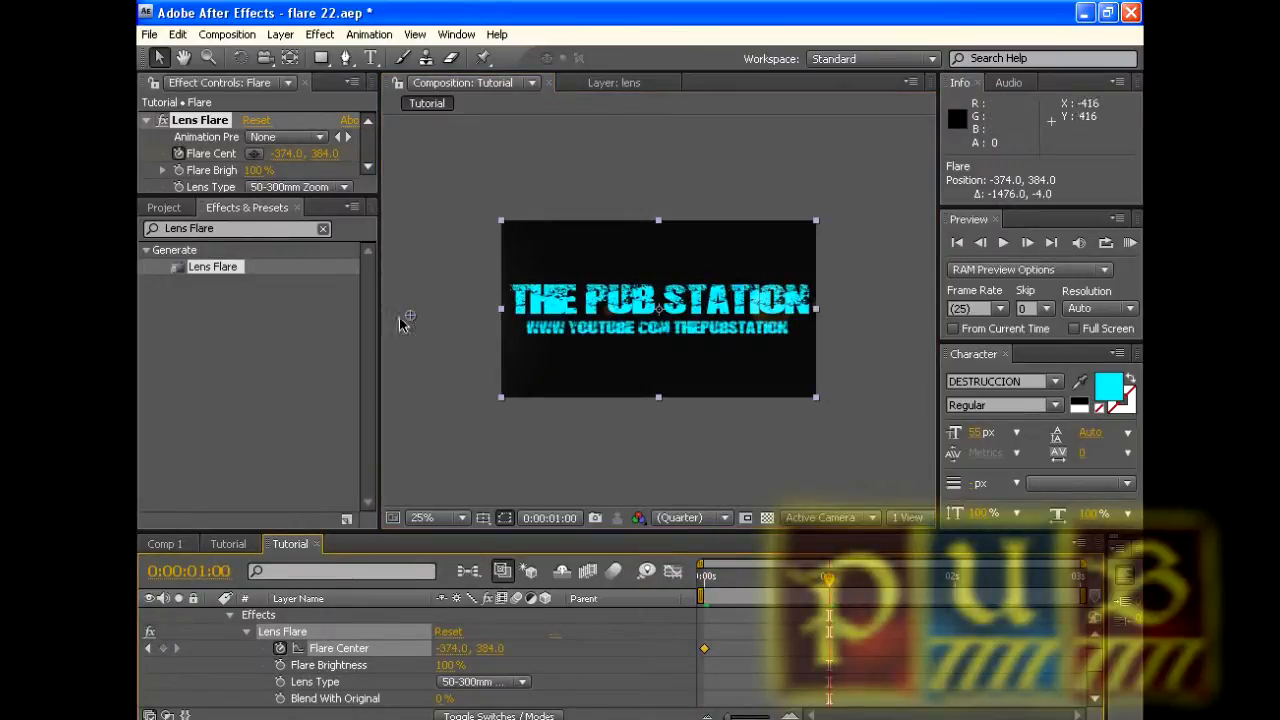
drag(412, 318, 782, 322)
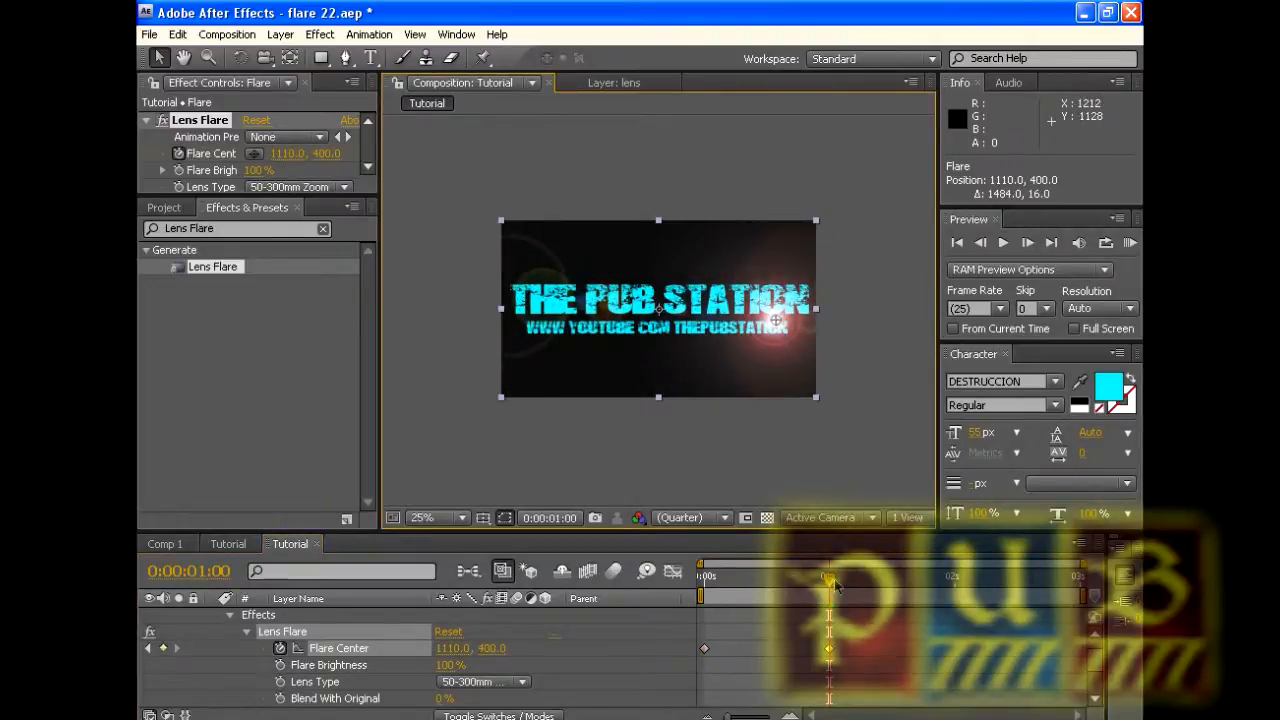
At 0:00:02:00, move the flare center just past the frame's right edge to about 1338, 400
drag(855, 582, 955, 582)
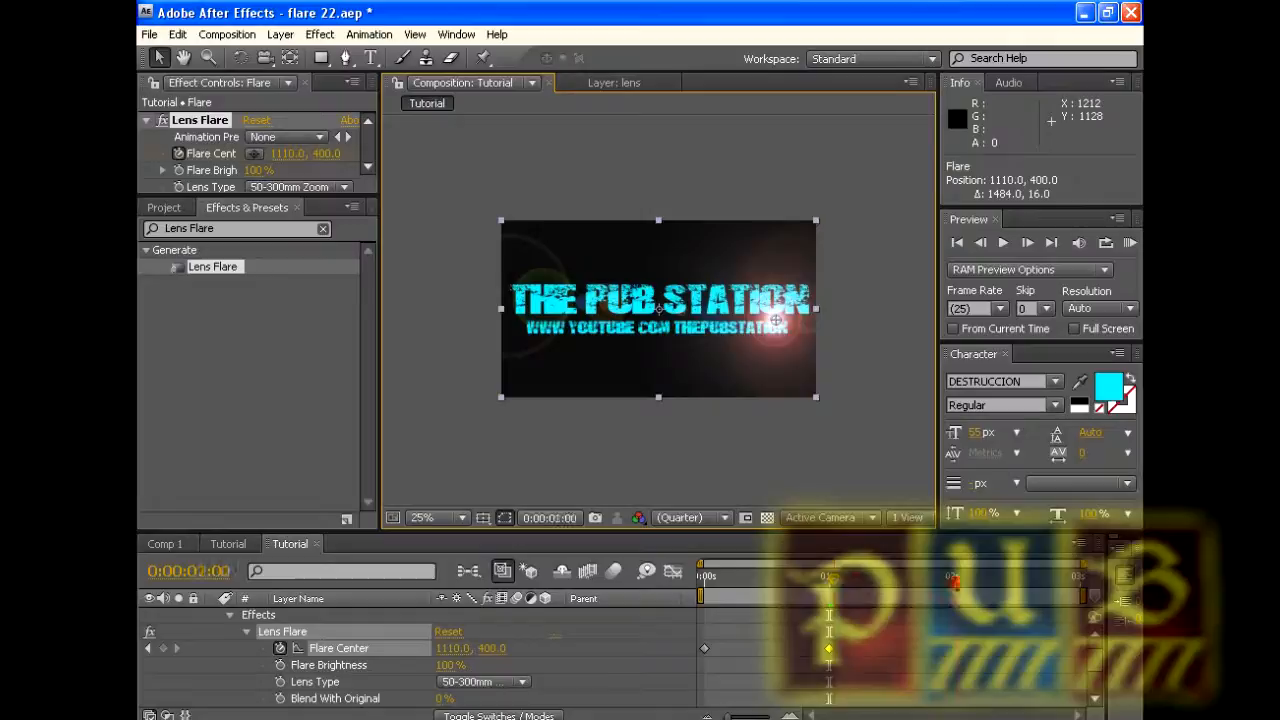
drag(777, 321, 833, 326)
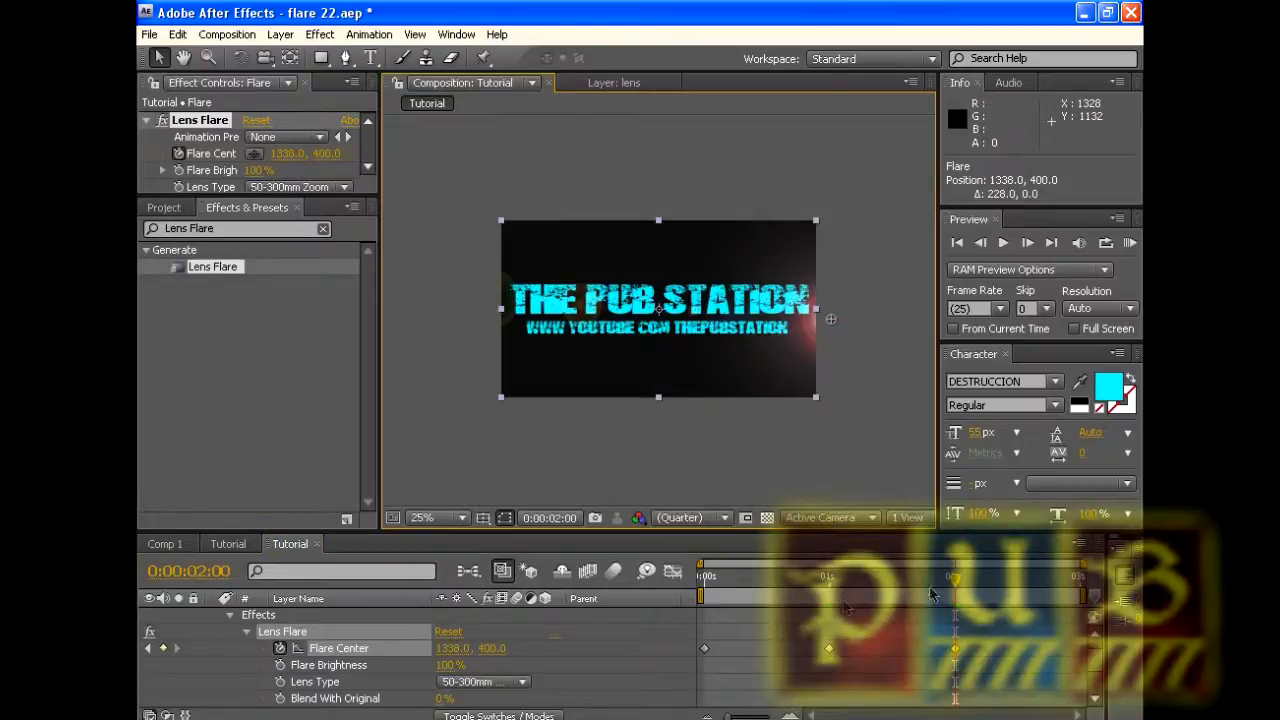
mouse_move(953, 588)
mouse_down()
mouse_move(724, 588)
mouse_move(1012, 594)
mouse_move(696, 584)
mouse_move(968, 600)
mouse_move(948, 599)
mouse_up()
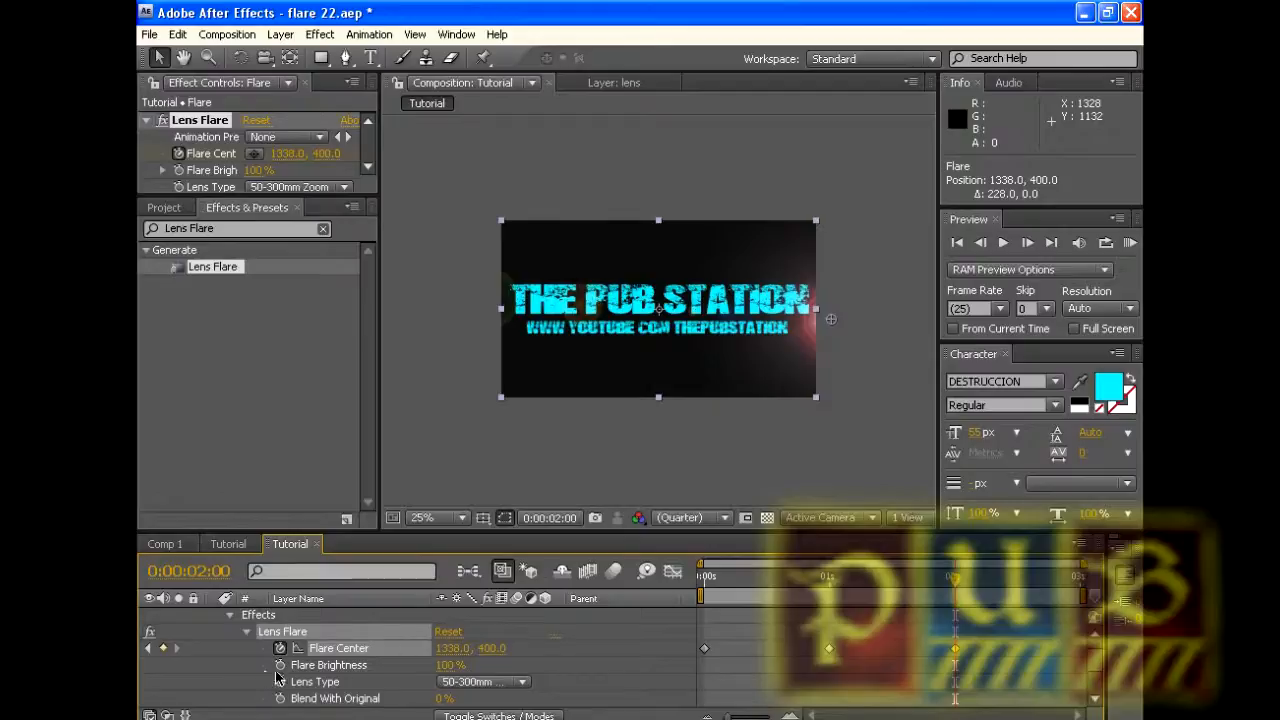
Keyframe Flare Brightness at 100% at 0:00:02:00 and raise it to 300% at 0:00:02:24
mouse_move(956, 585)
mouse_down()
mouse_move(905, 583)
mouse_move(960, 583)
mouse_up()
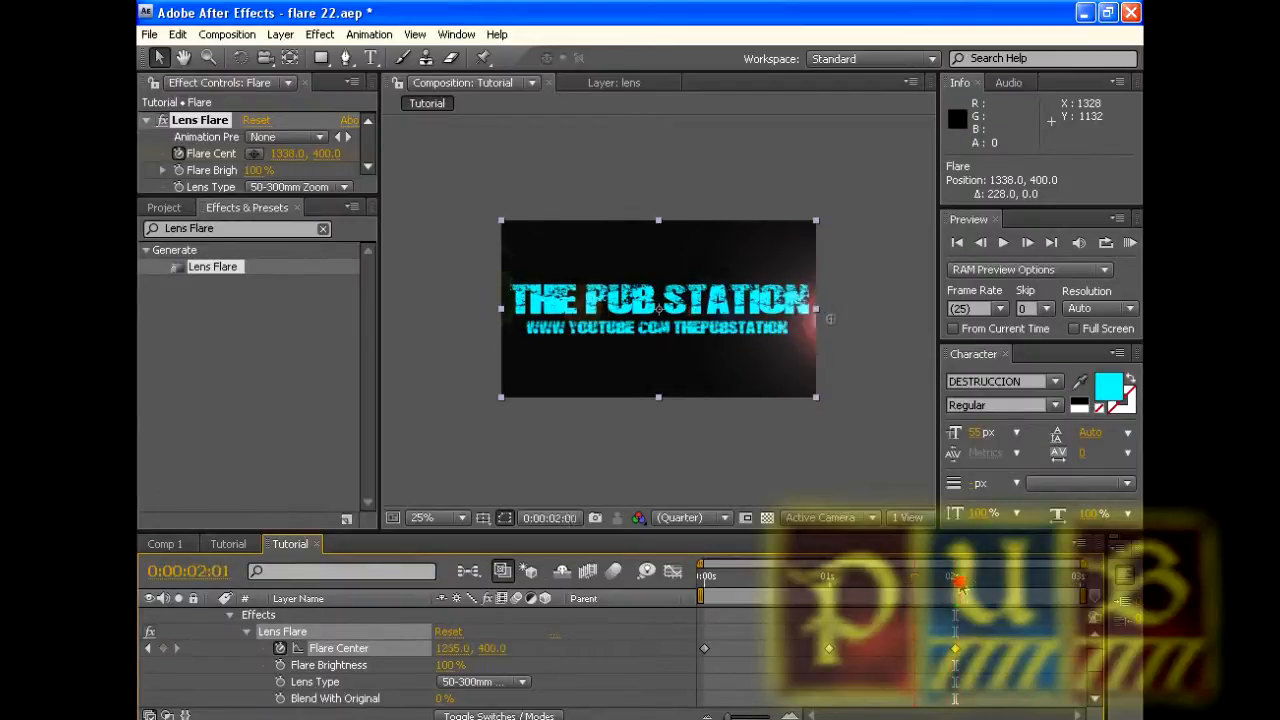
click(280, 665)
drag(966, 591, 1092, 588)
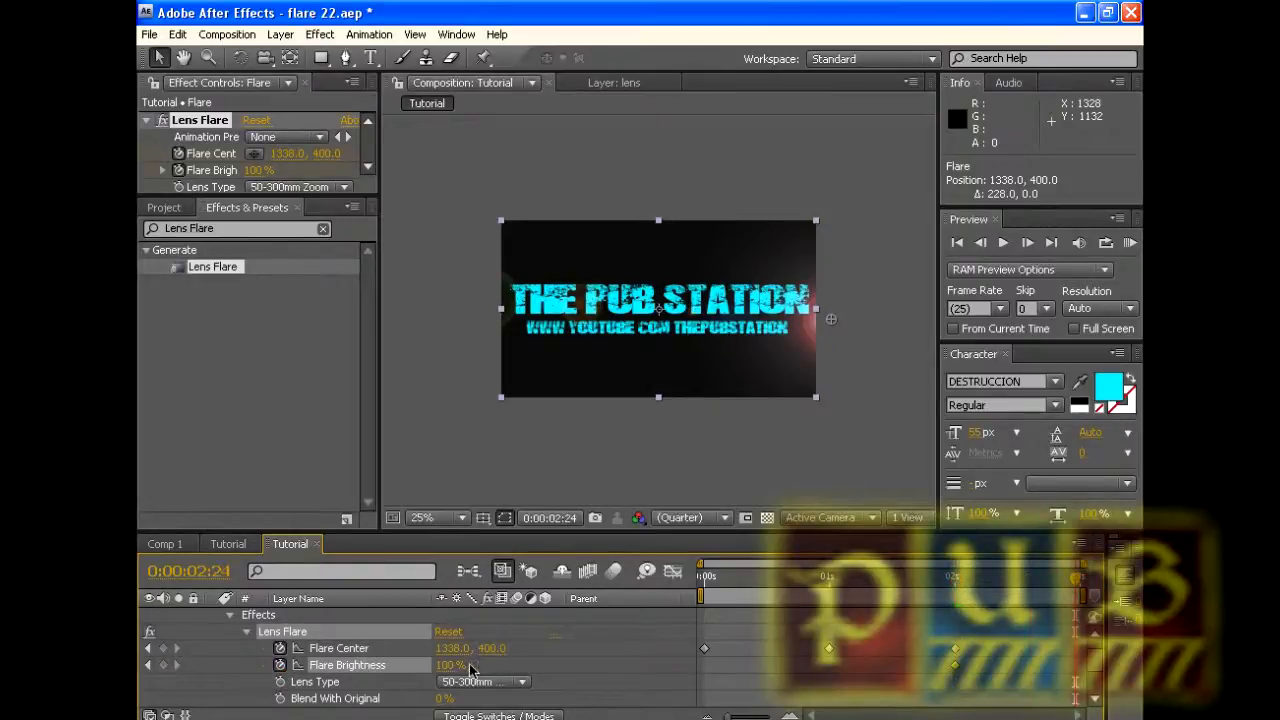
drag(449, 676, 820, 666)
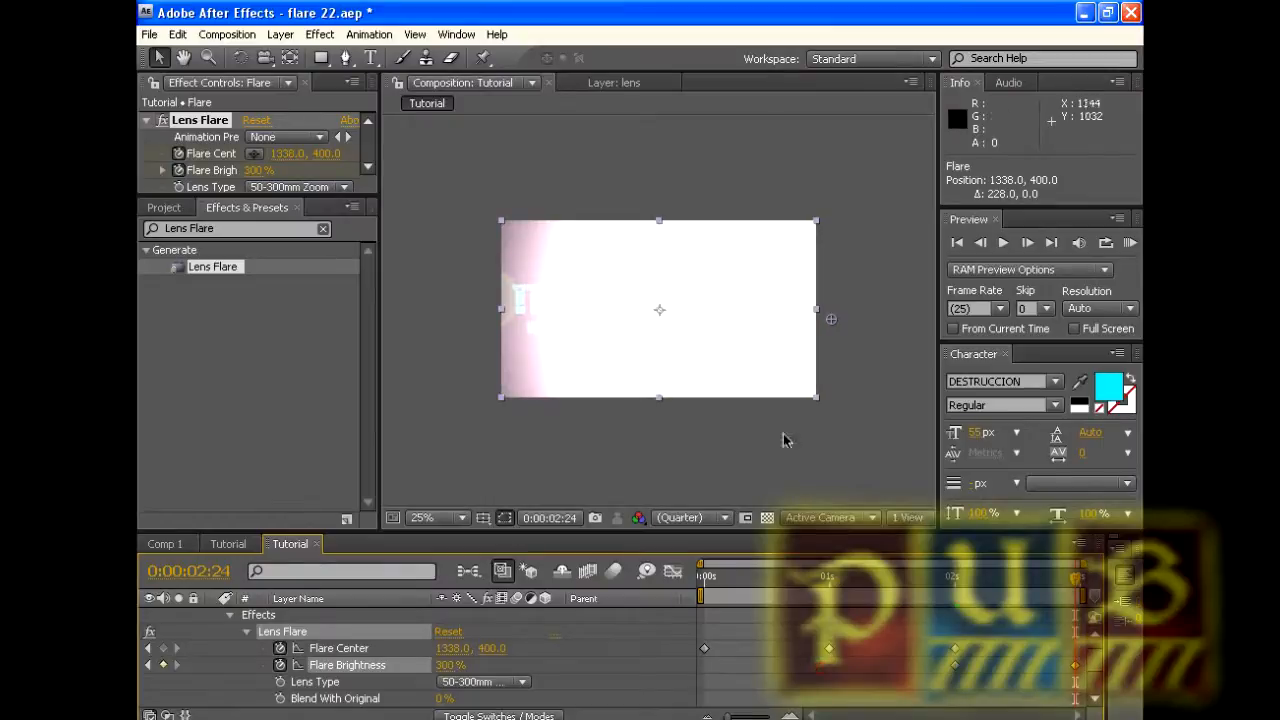
Return to 0:00:00:00 and preview the flare and text animation, replaying it at 25% magnification
drag(1080, 582, 695, 545)
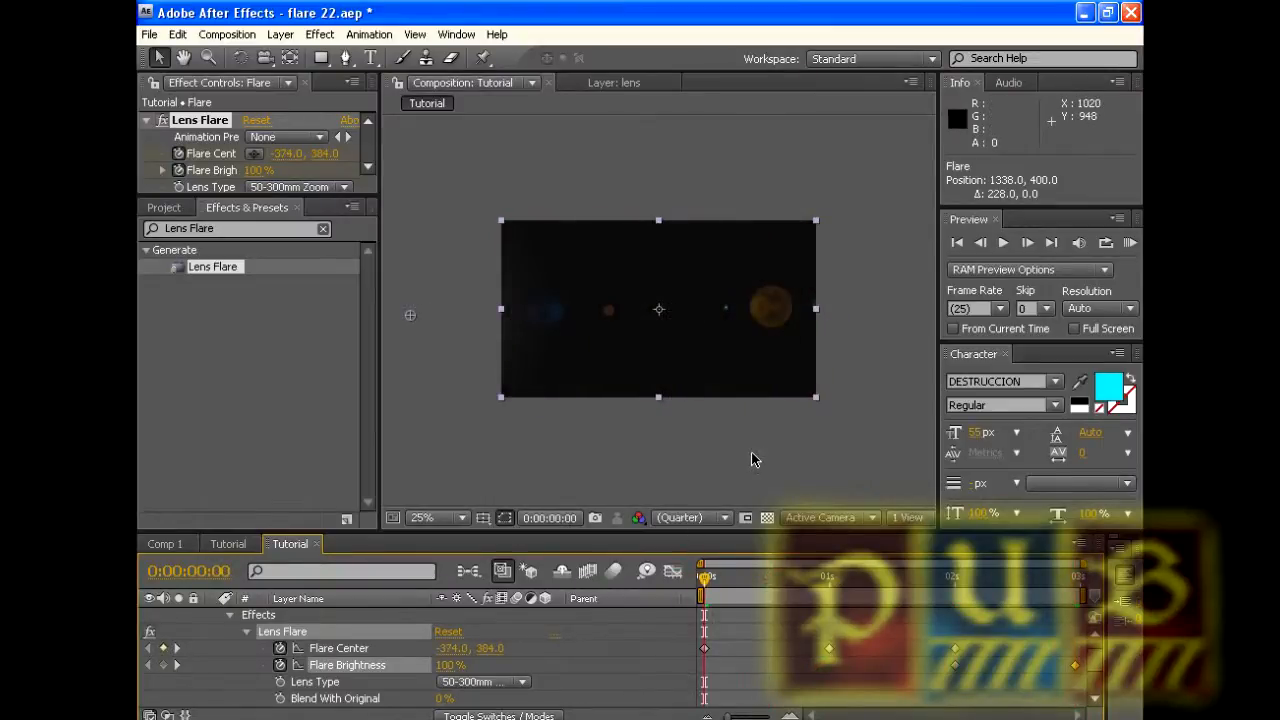
key(period)
click(1004, 243)
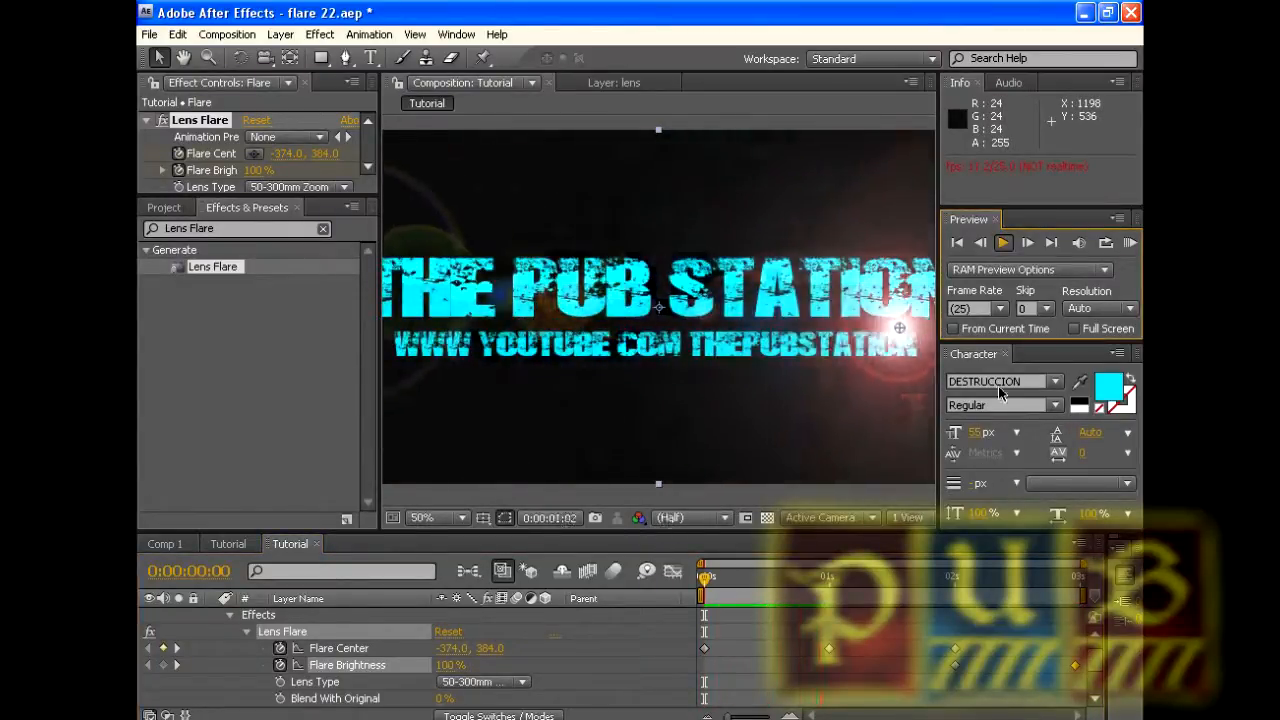
click(1004, 244)
scroll(858, 508, down, 1)
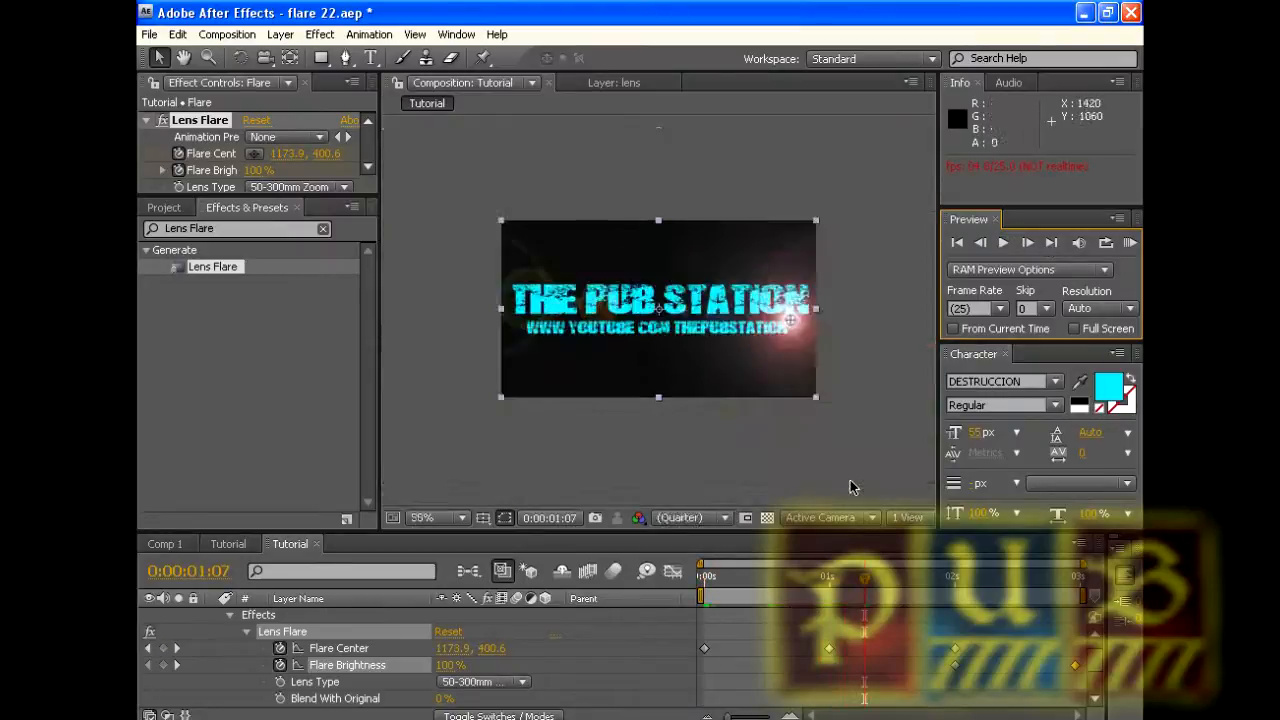
click(1004, 243)
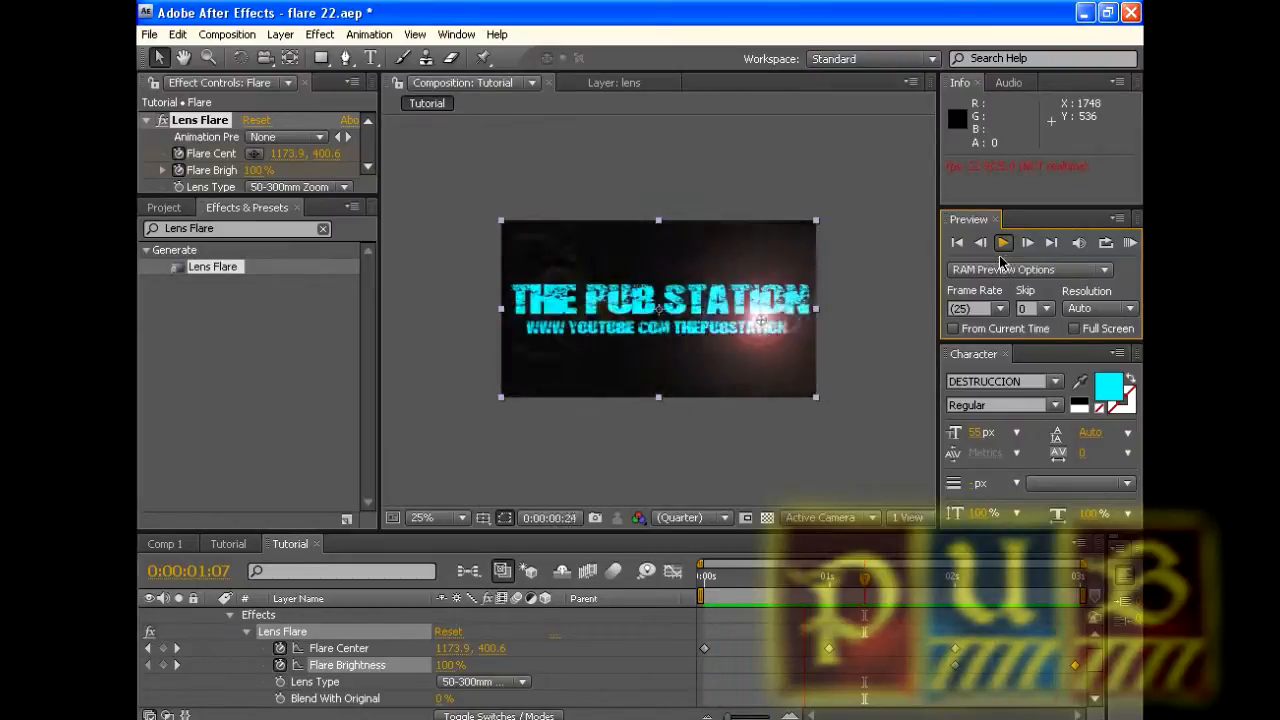
click(1004, 244)
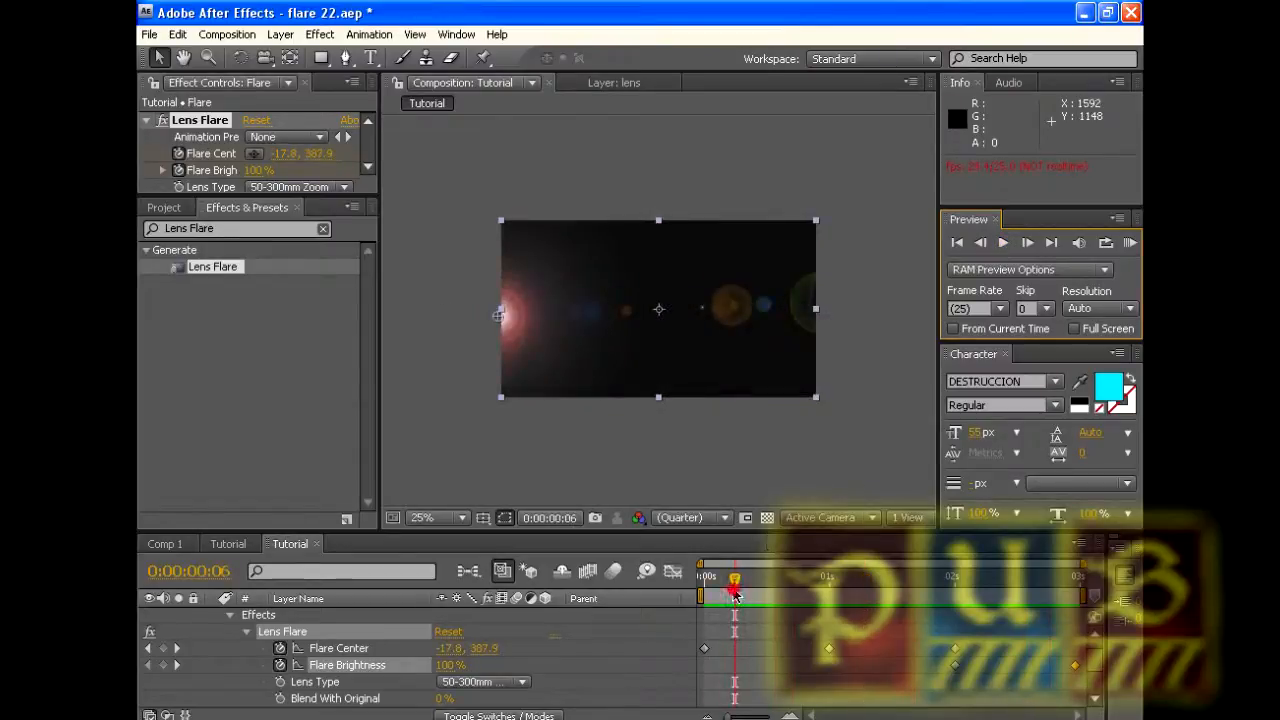
Scrub through the composition to 0:00:02:21 to examine the flare's movement and final brightening
click(762, 579)
drag(764, 580, 1061, 579)
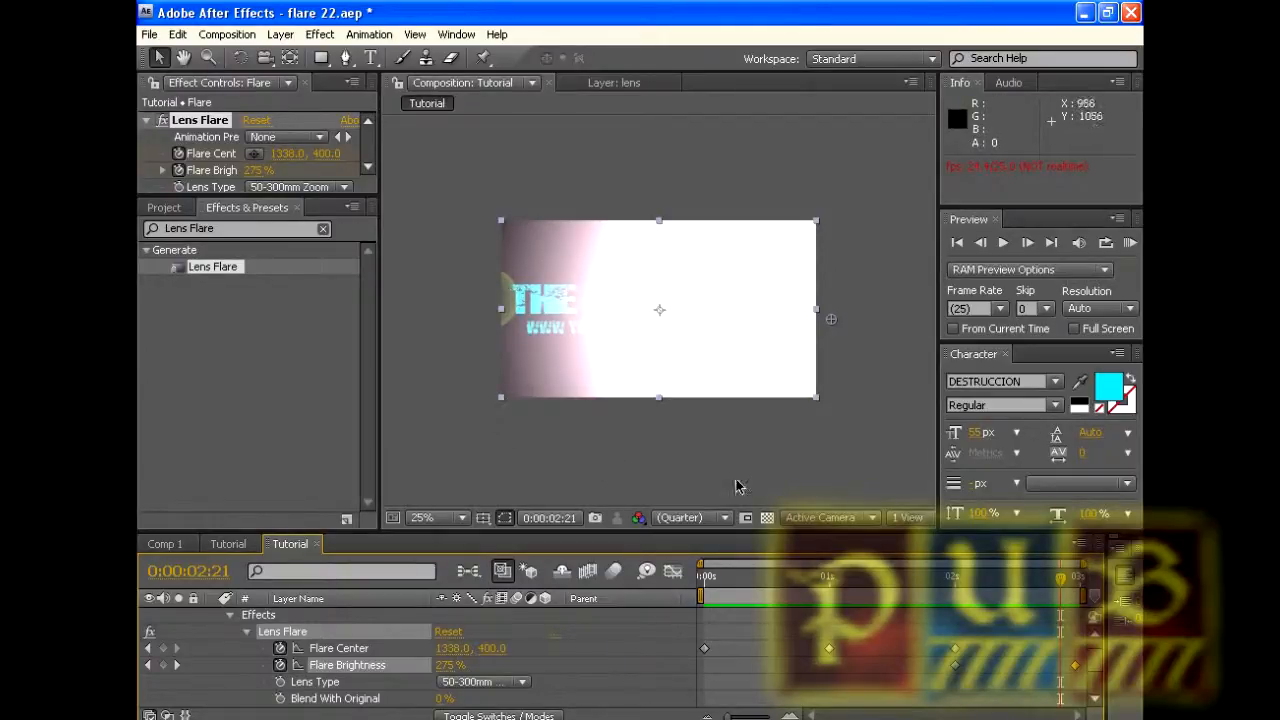
click(932, 718)
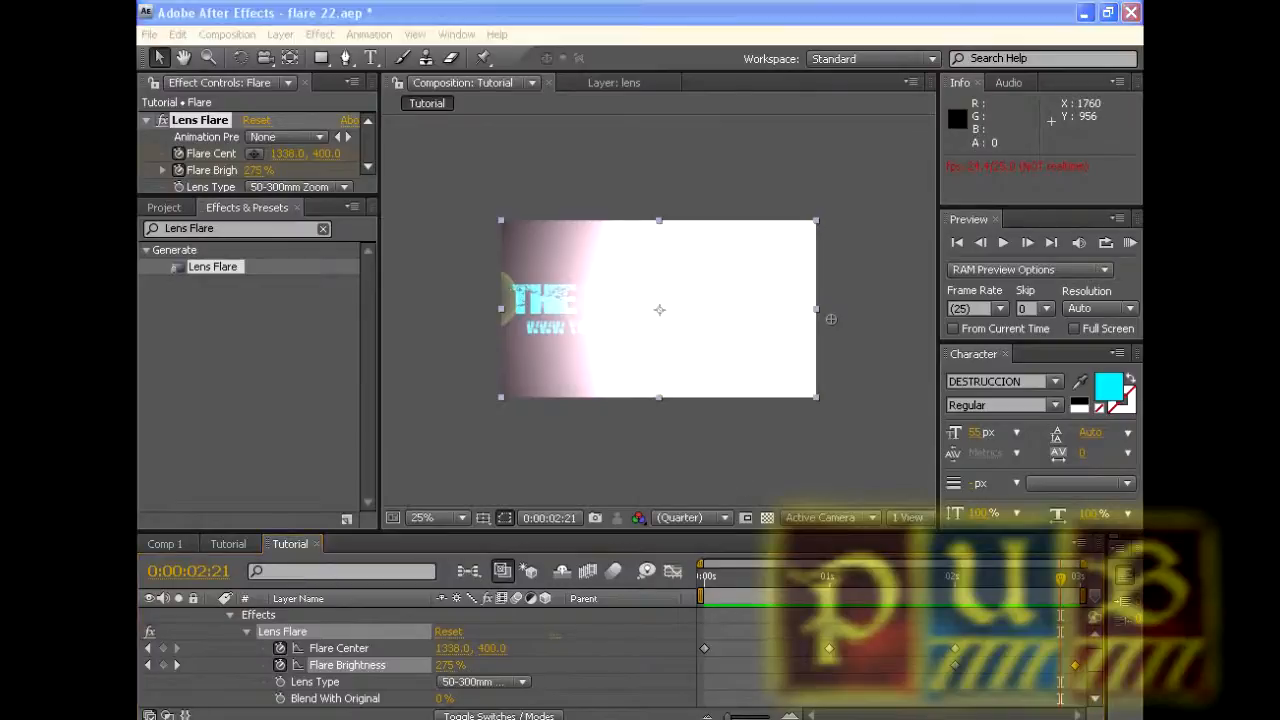